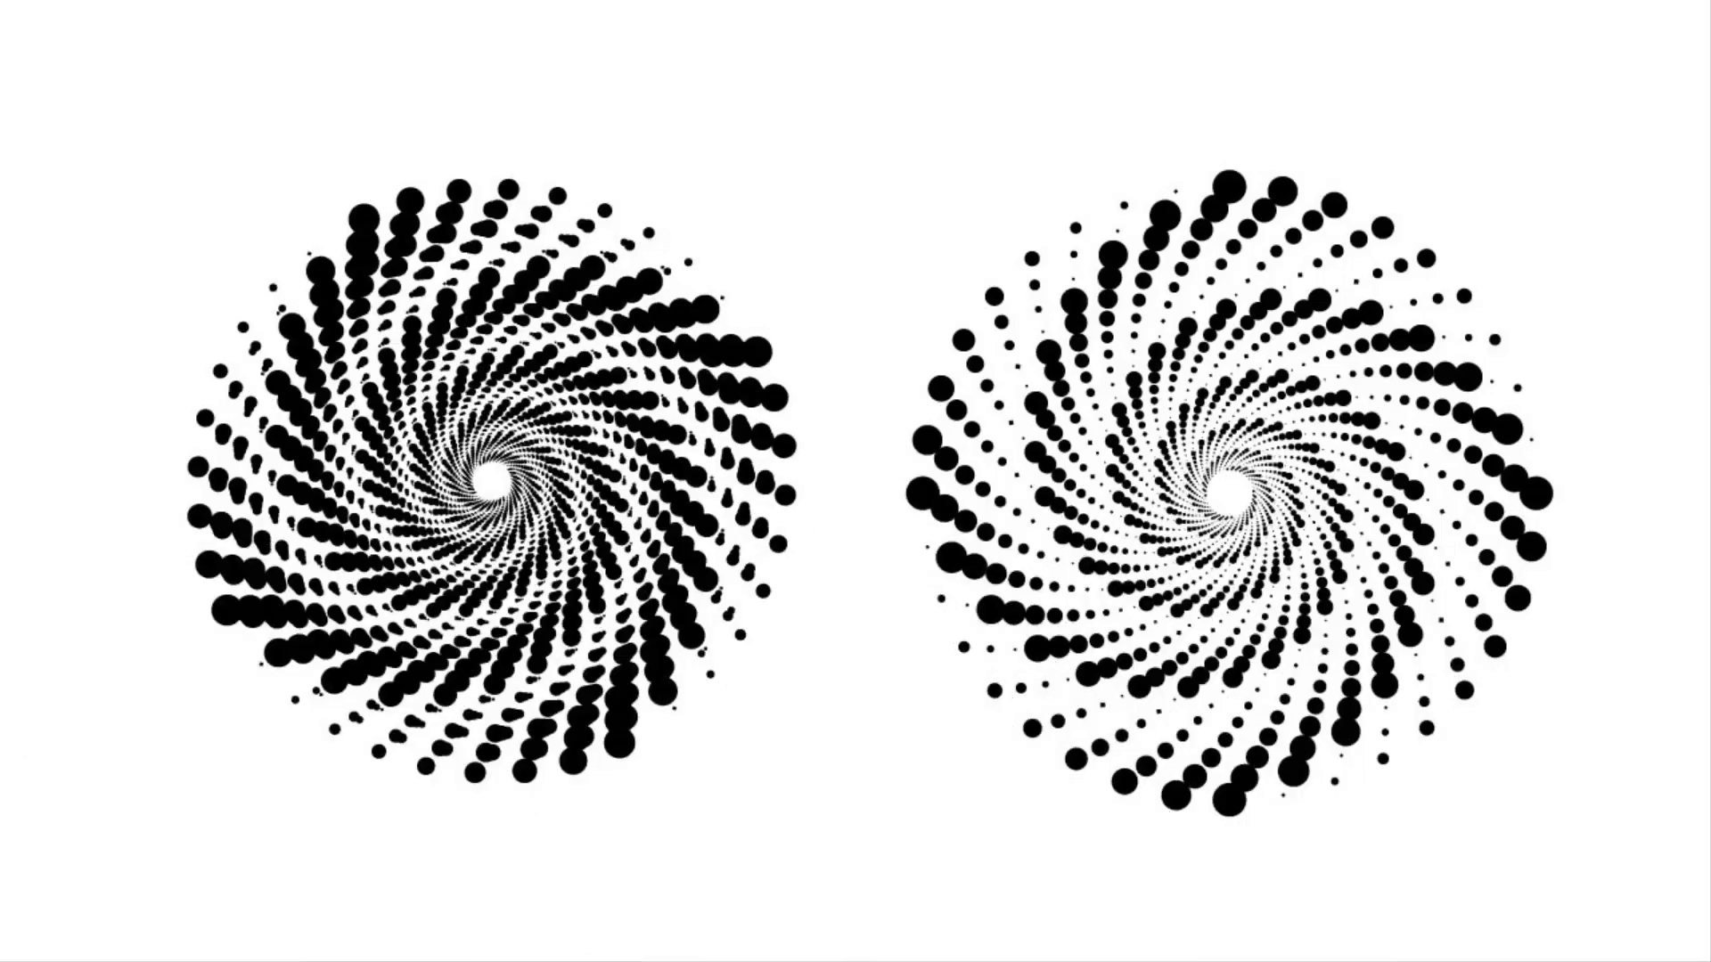
Select the Ellipse Tool from the toolbar's shape tool flyout.
click(107, 280)
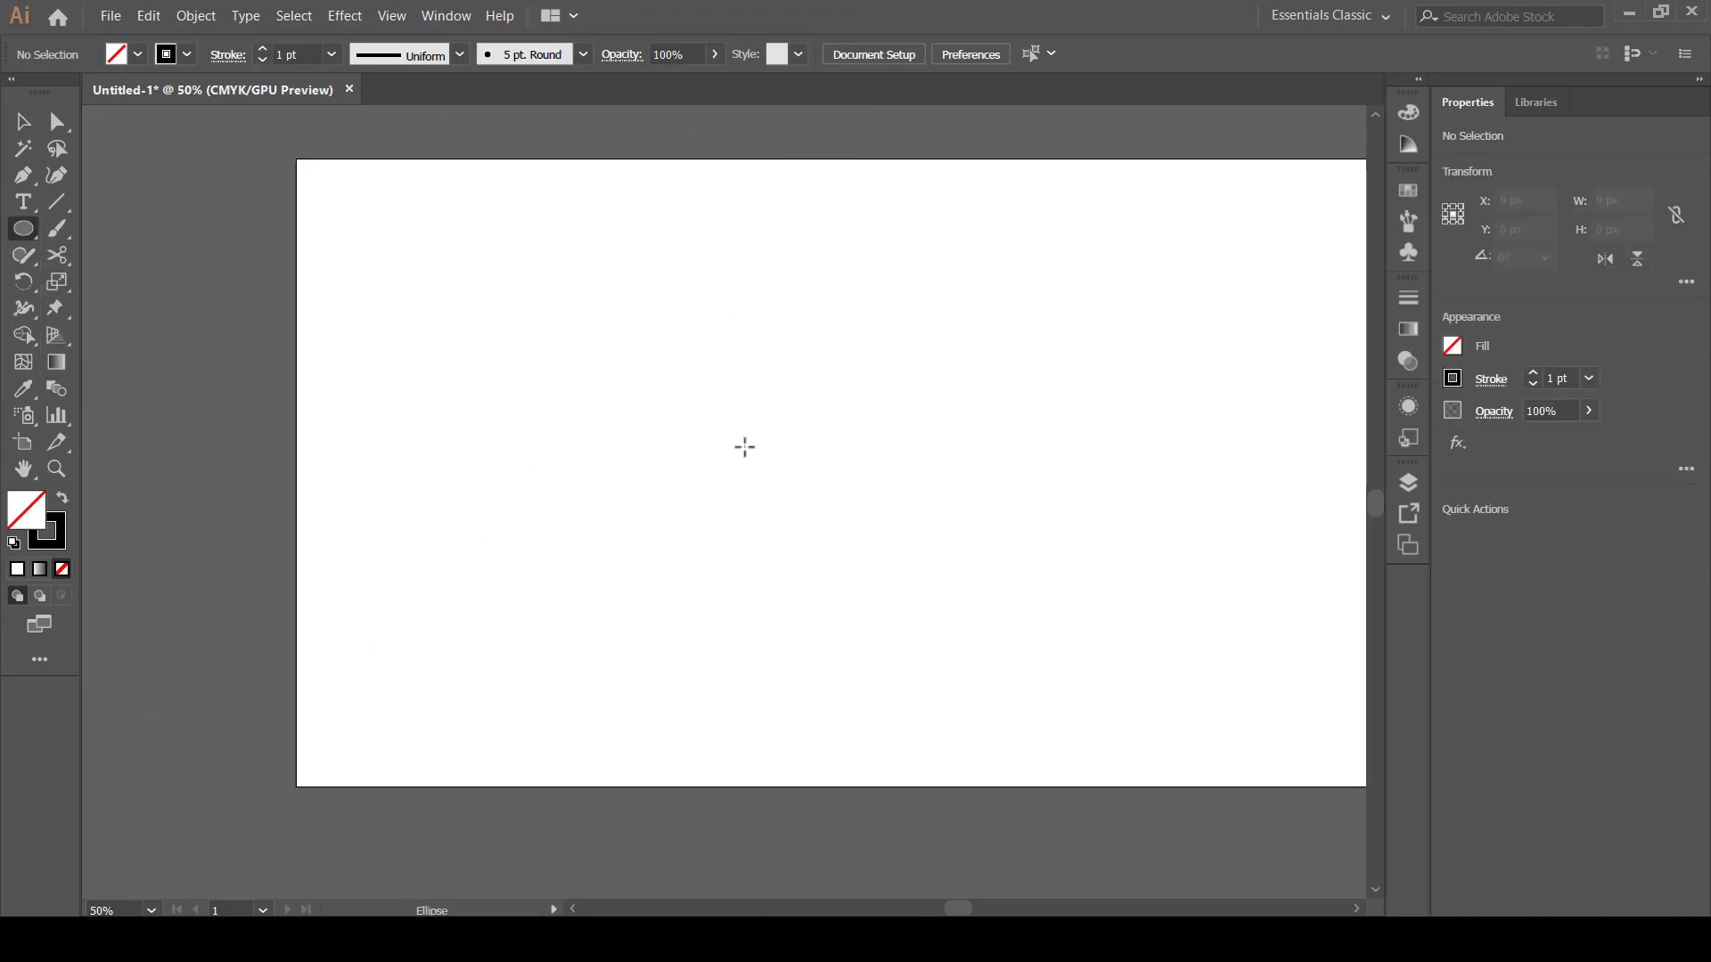
Draw a large centred perfect circle on the left of the artboard and reselect it.
key(alt)
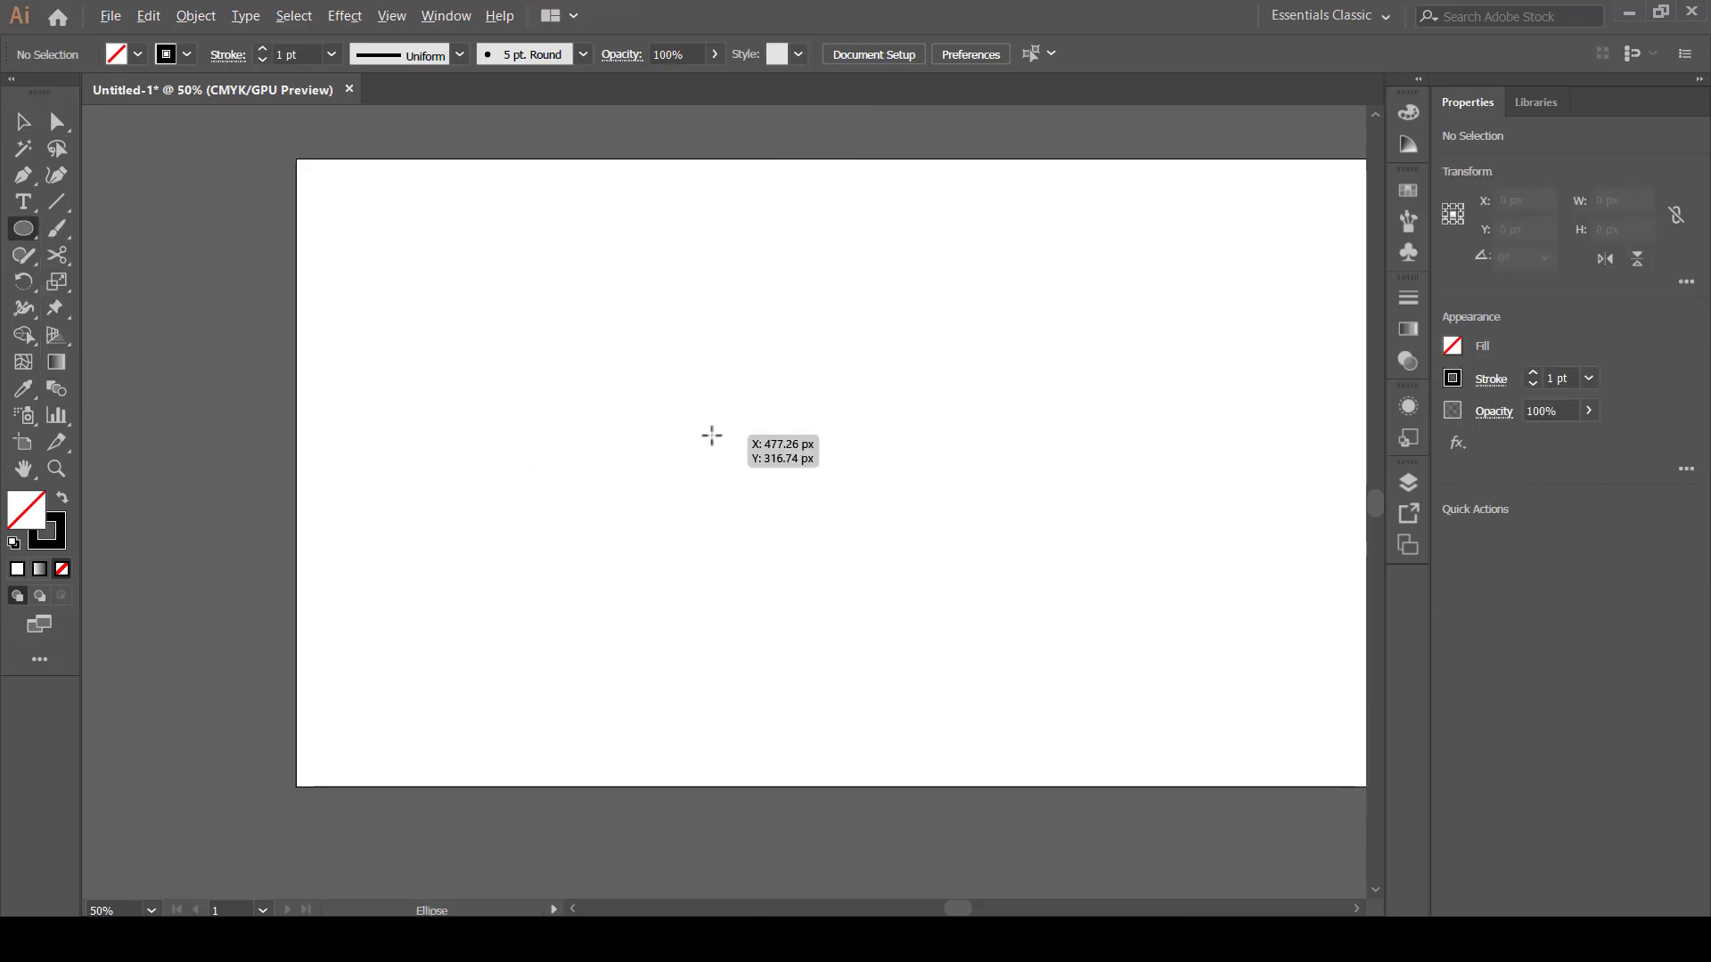
drag(712, 434, 894, 640)
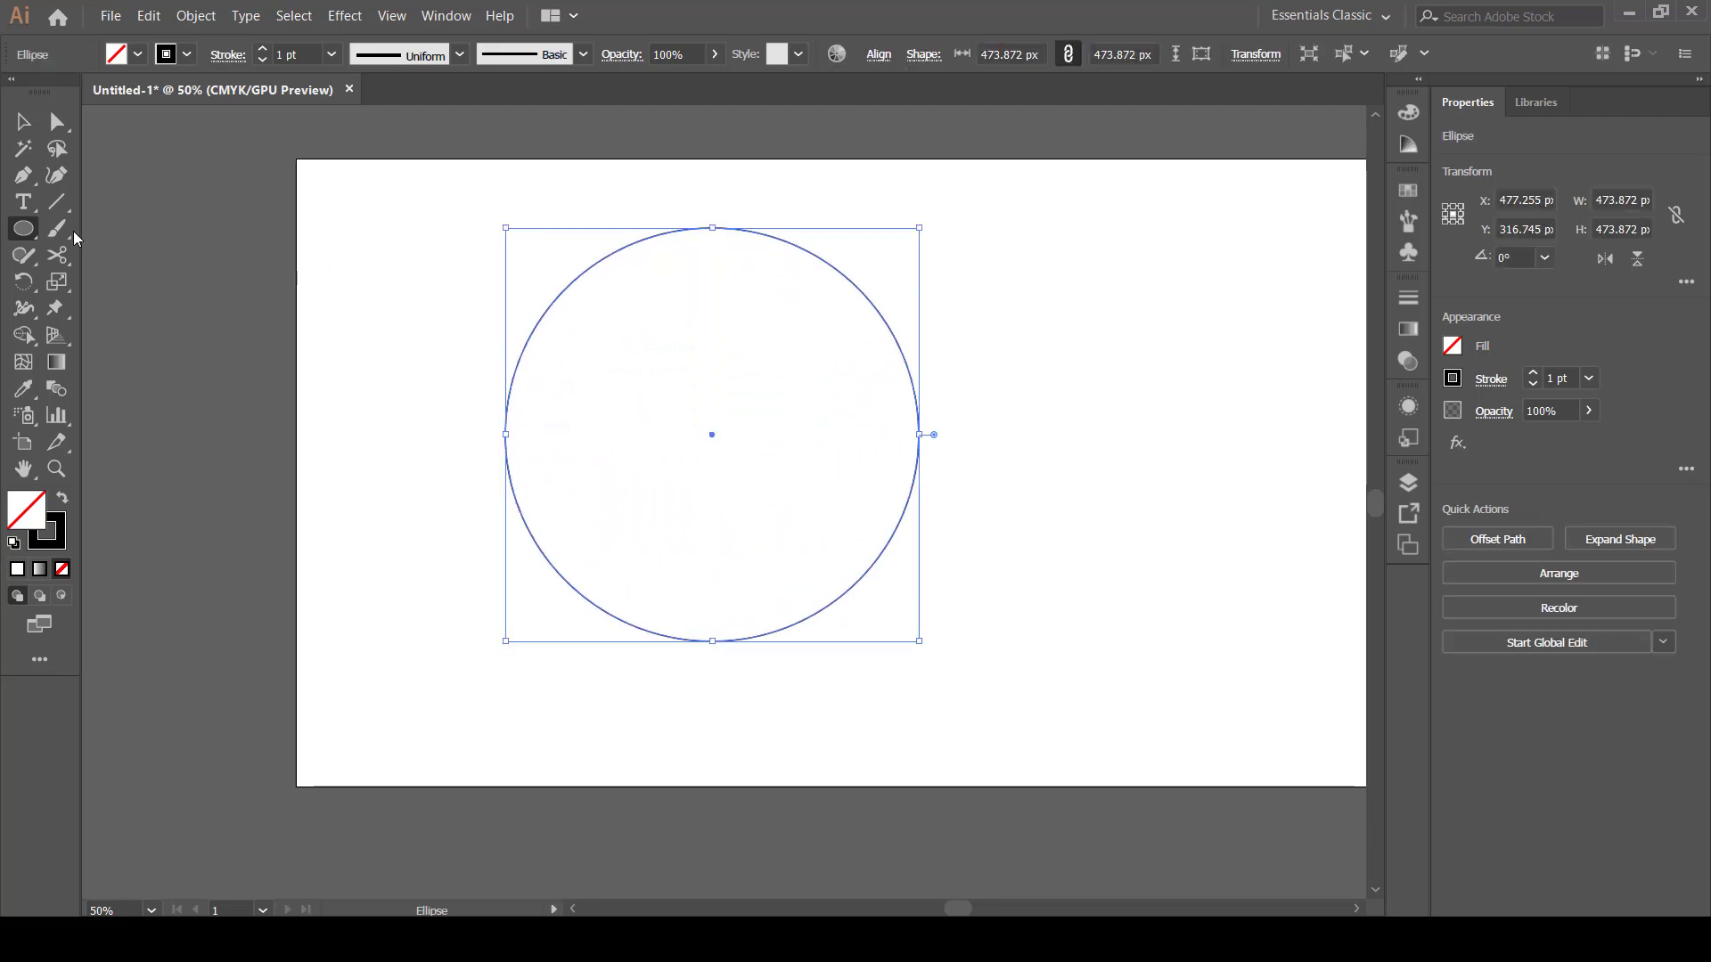
key(v)
click(455, 269)
mouse_move(419, 238)
mouse_down()
mouse_move(489, 313)
mouse_move(999, 698)
mouse_up()
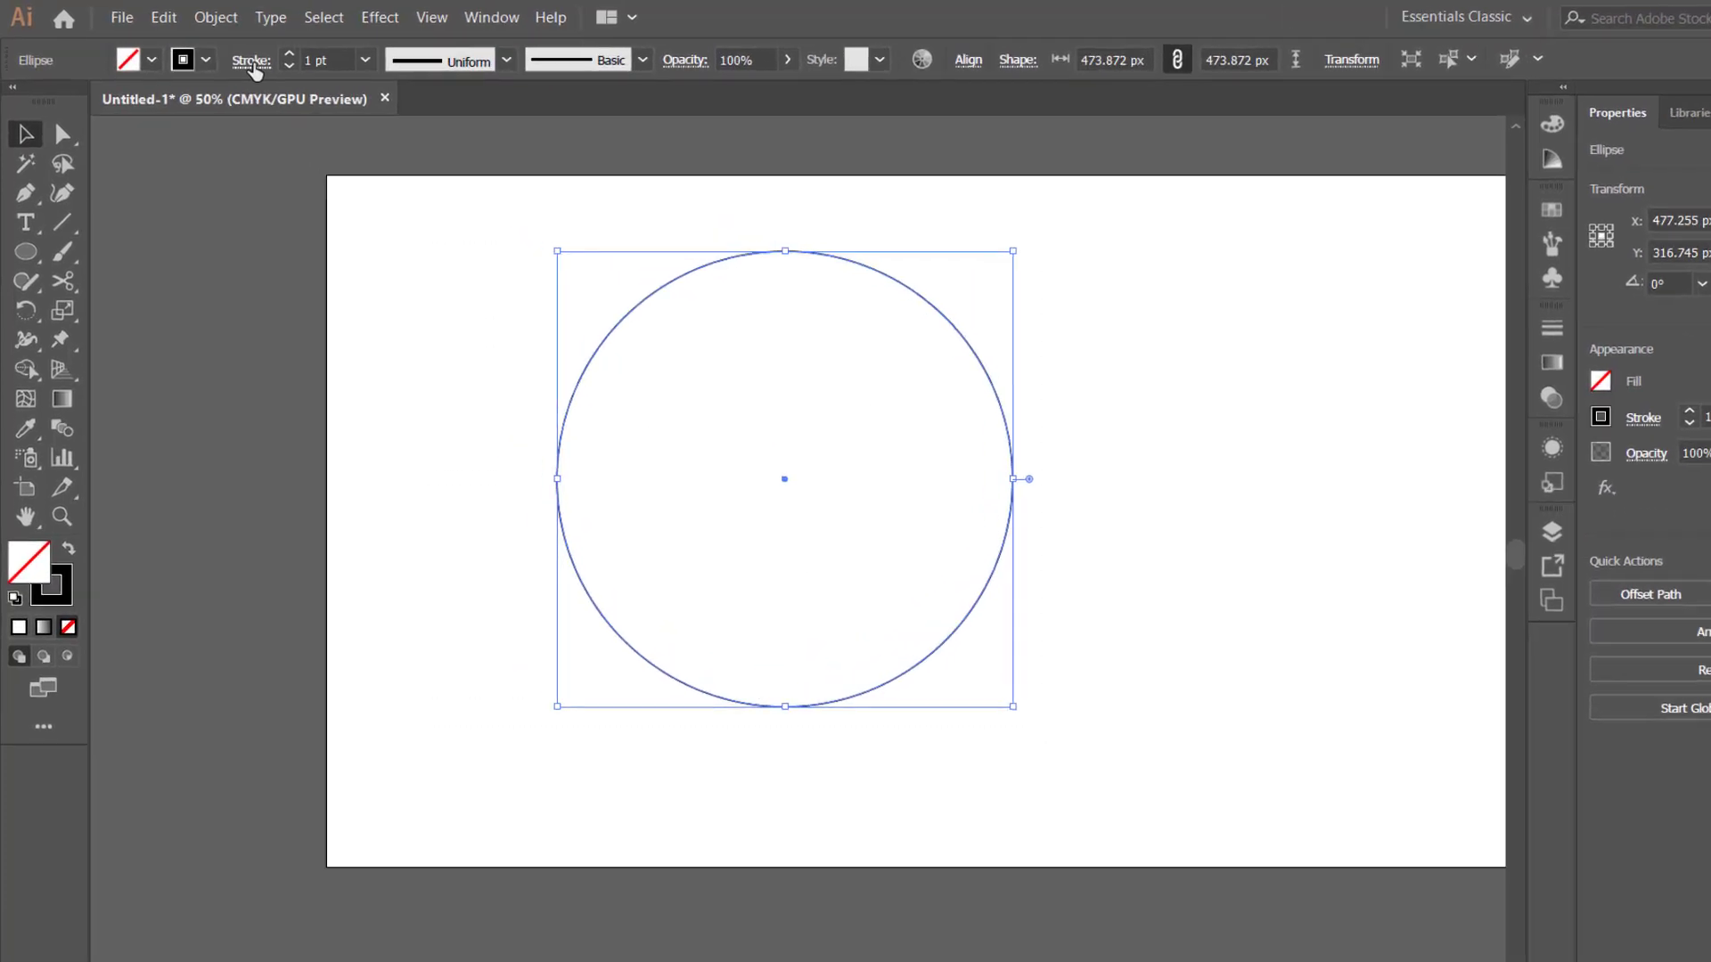
Give the circle a 25 pt inside stroke, dashed 0 pt dash and 40 pt gap for round dots.
click(227, 55)
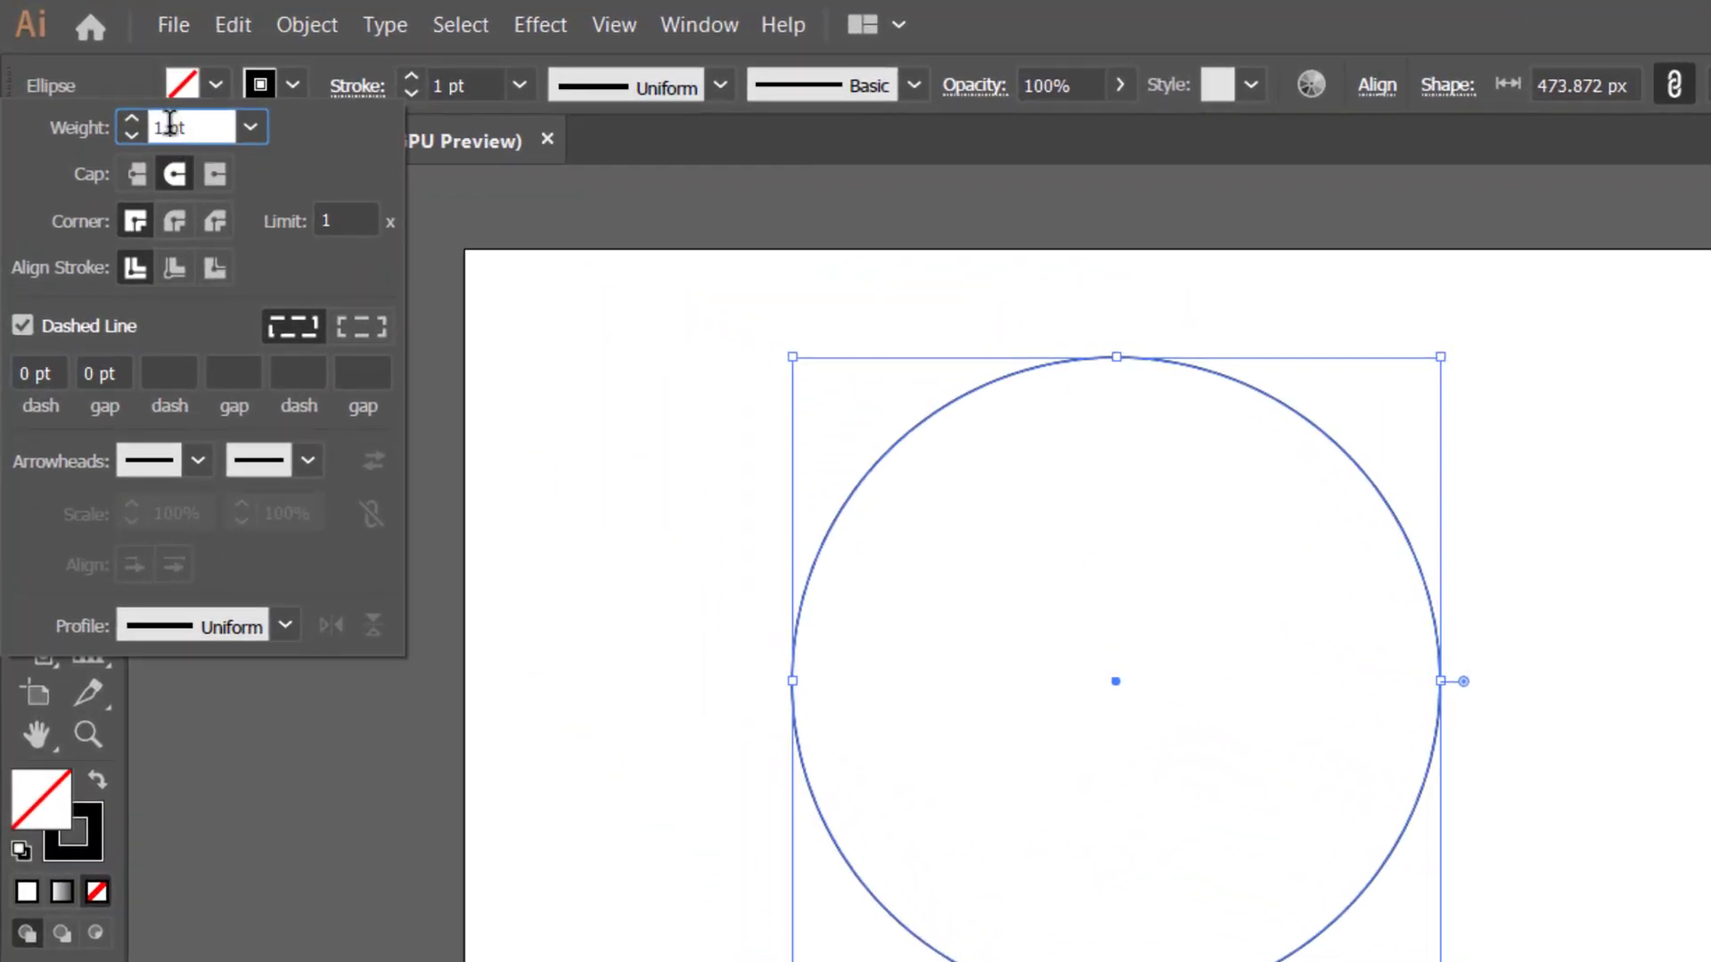
double_click(147, 124)
text(5)
click(171, 271)
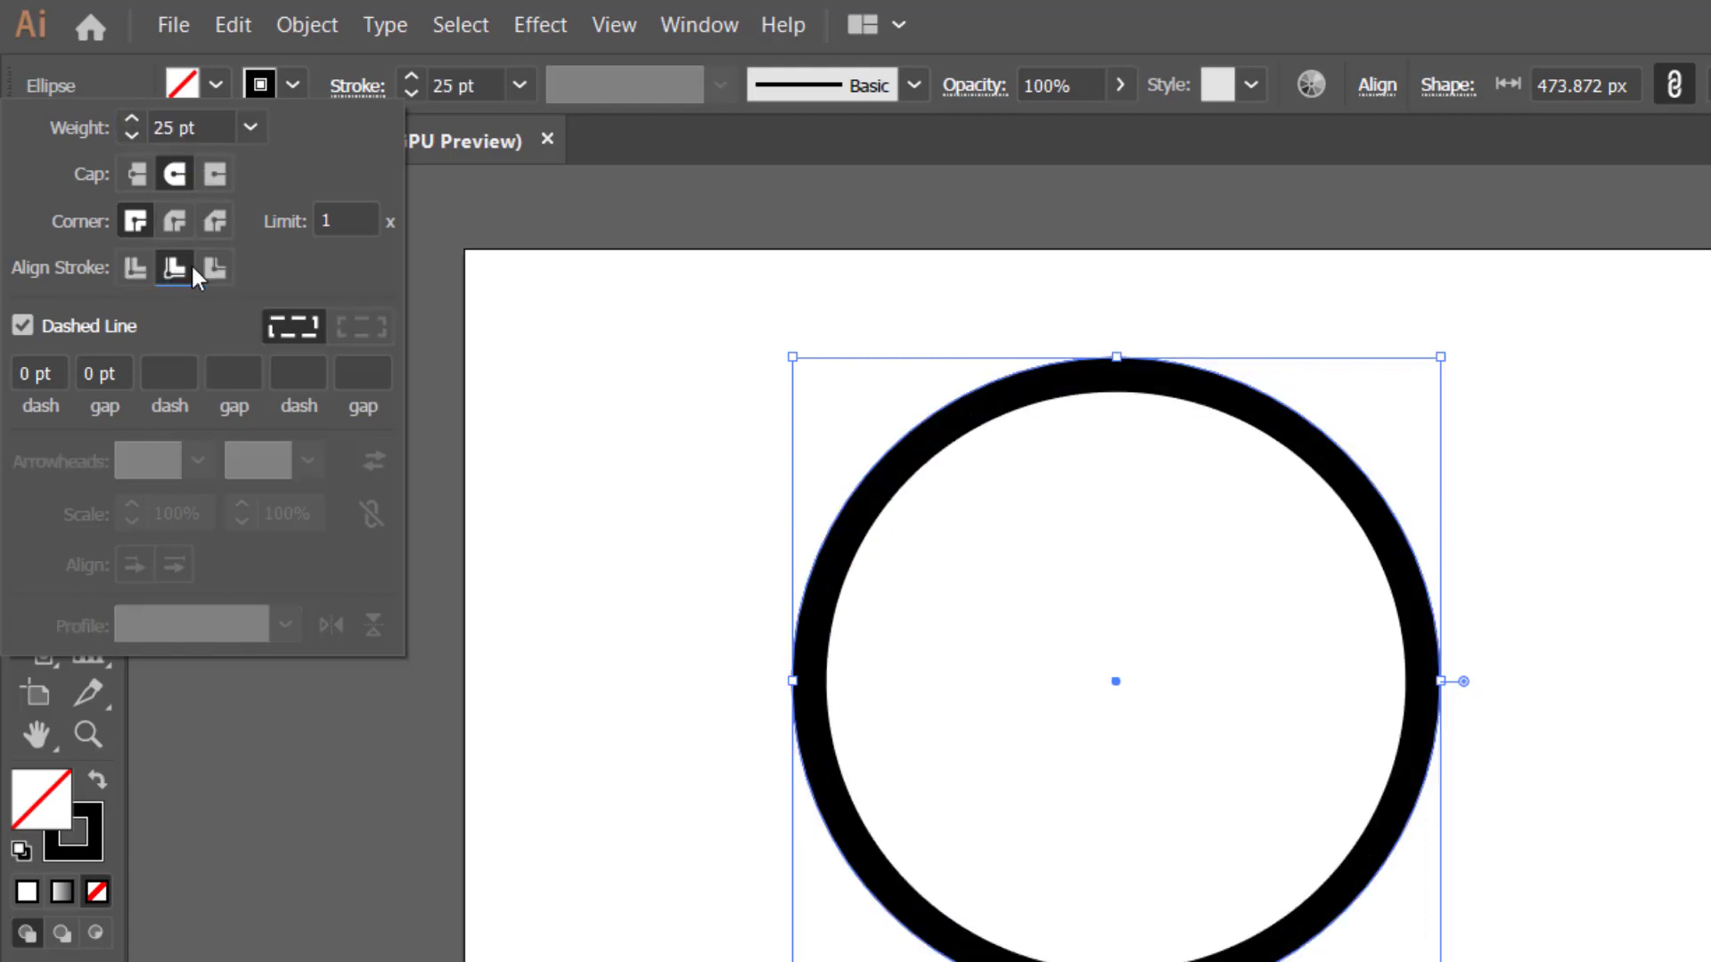
double_click(26, 375)
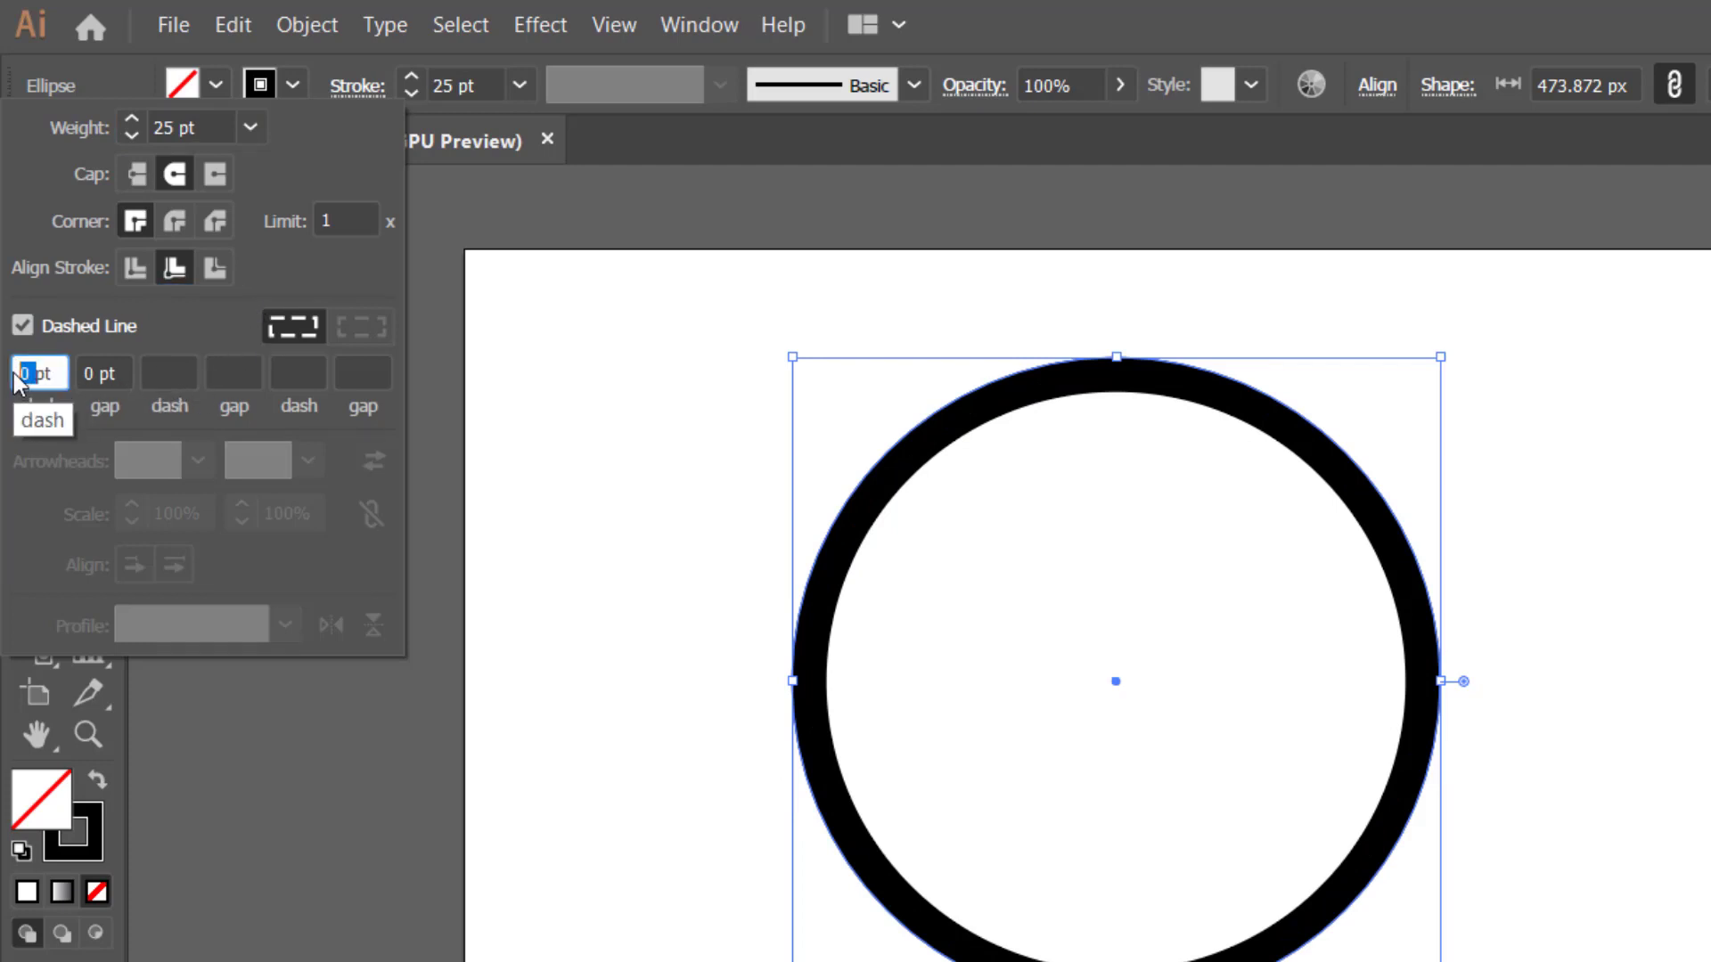
text(0)
double_click(92, 373)
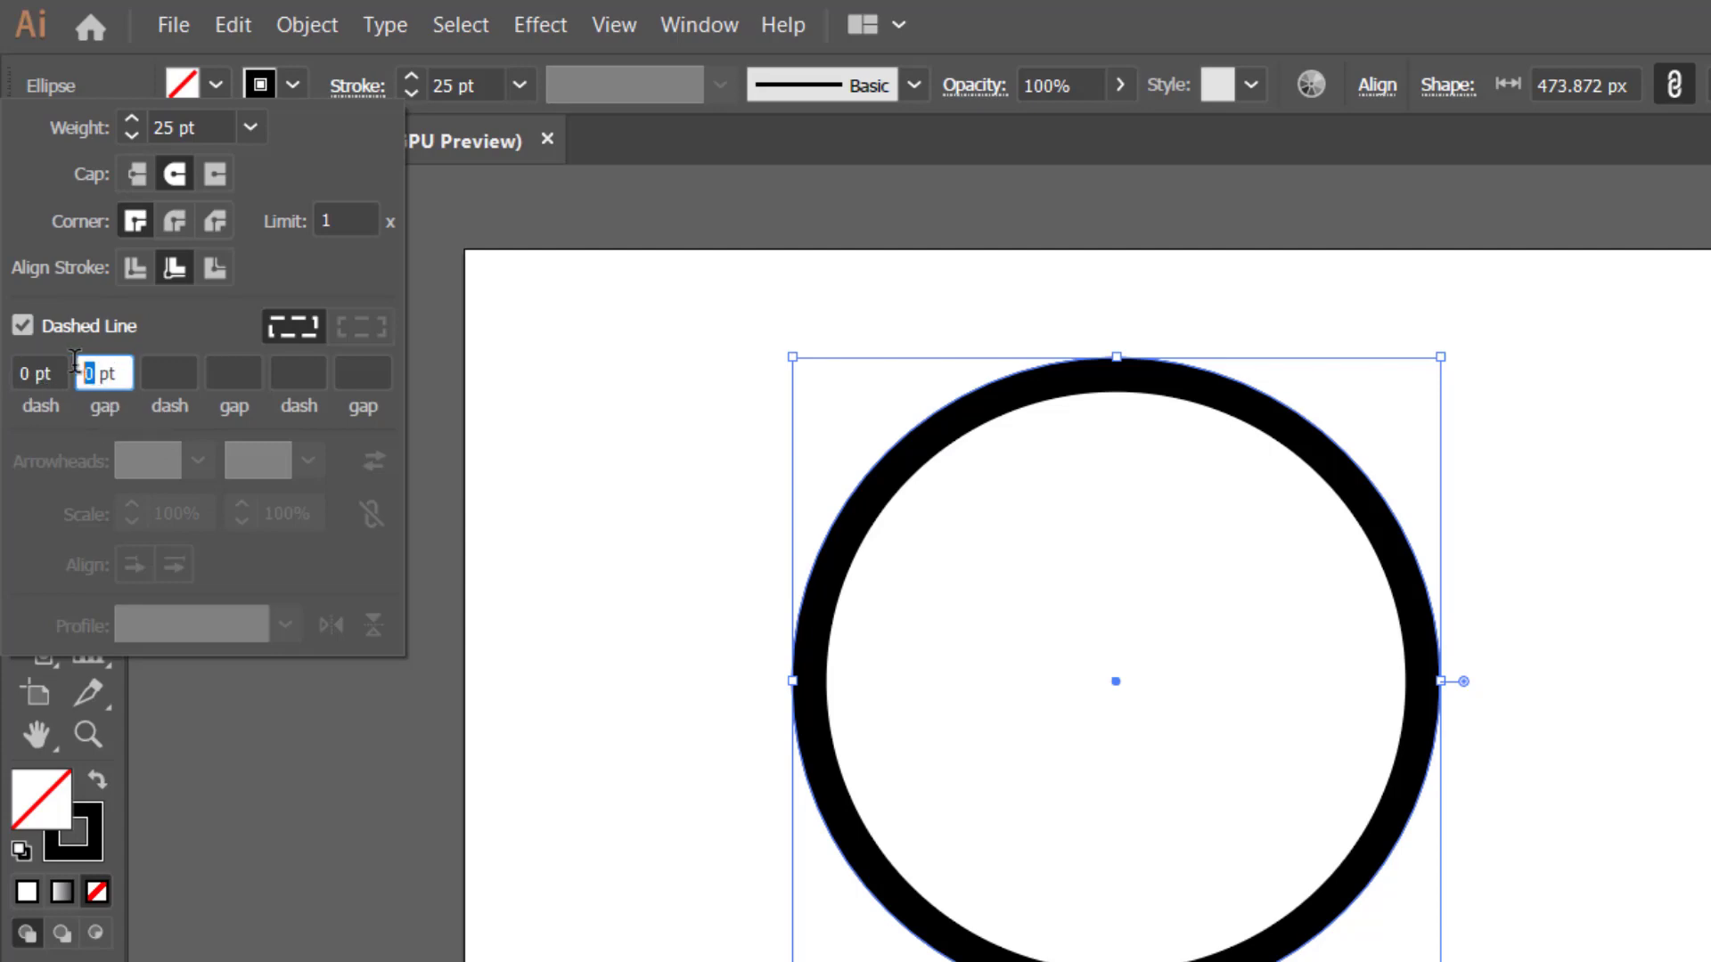
text(40)
click(286, 334)
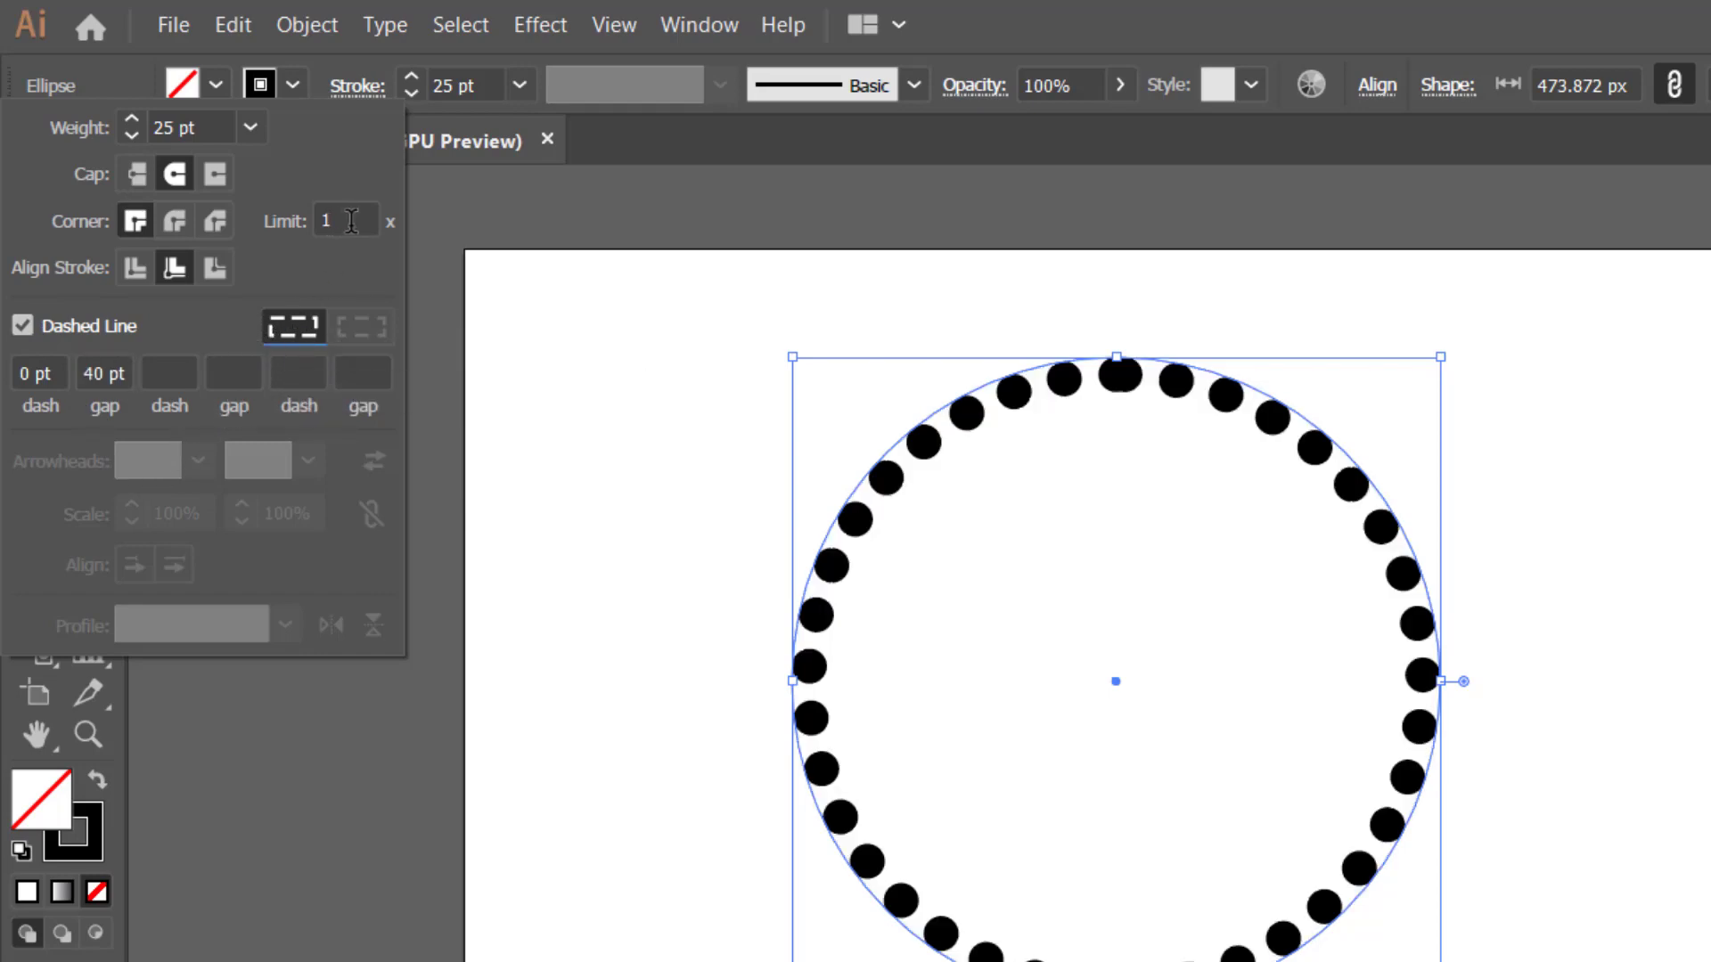
click(352, 220)
drag(352, 220, 294, 214)
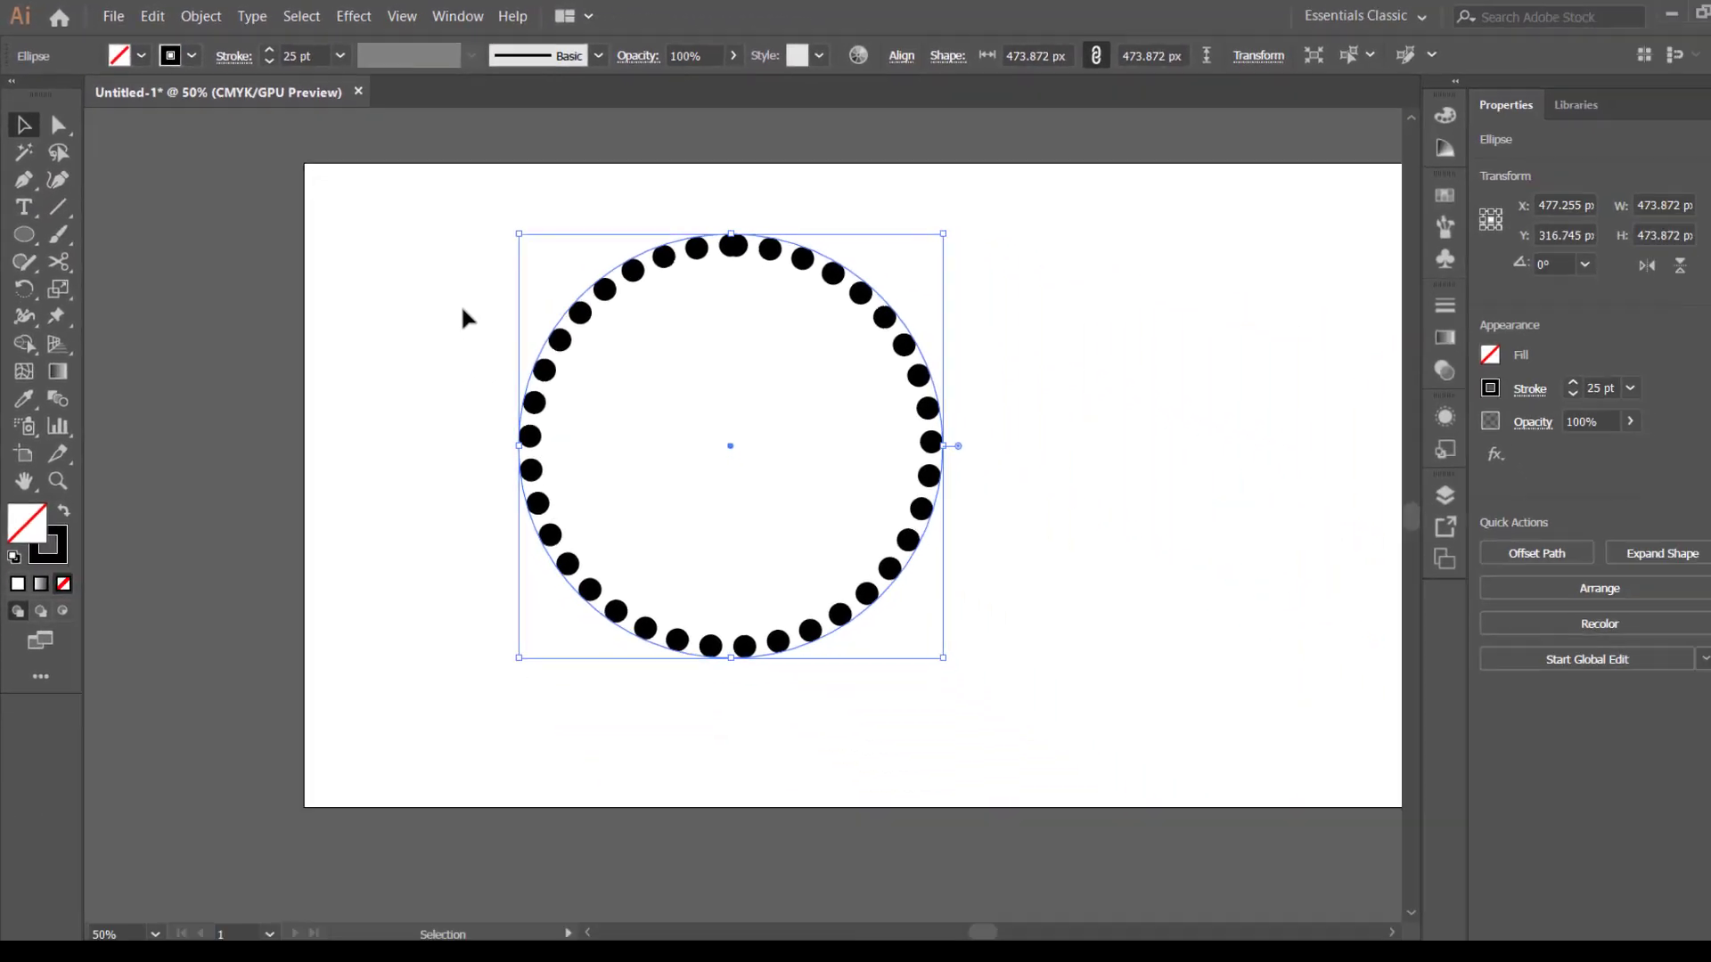
Cut the dotted circle with the Scissors Tool at its top and left anchors.
click(436, 279)
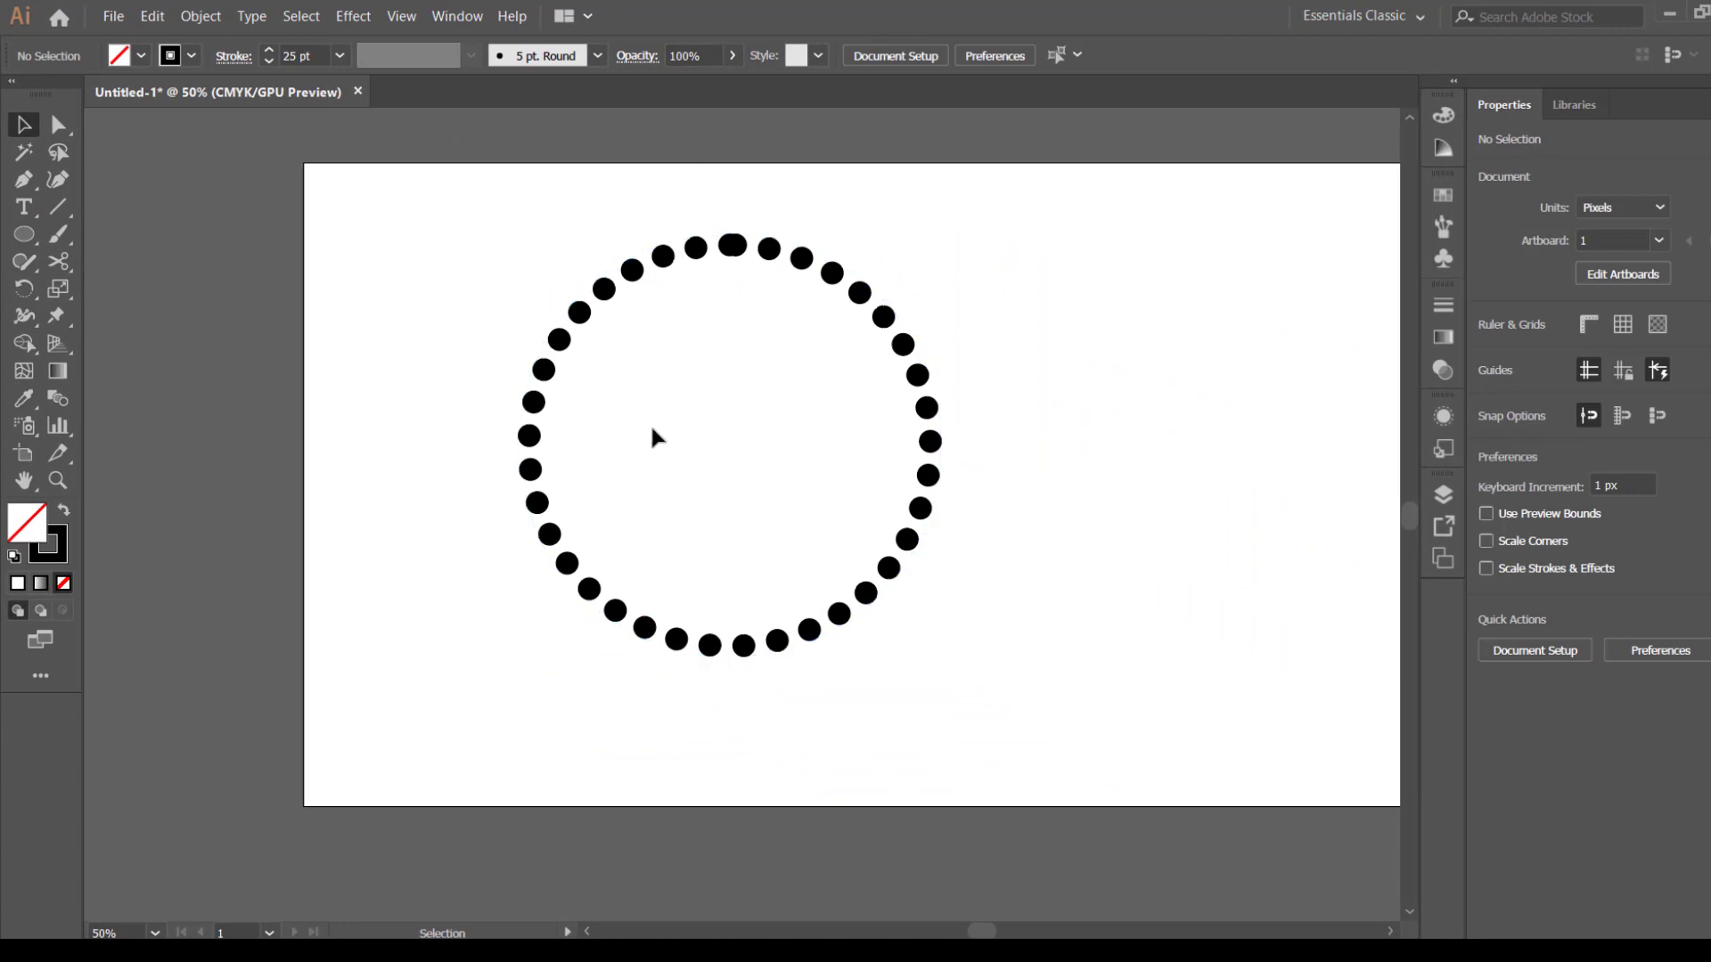
drag(392, 223, 1025, 758)
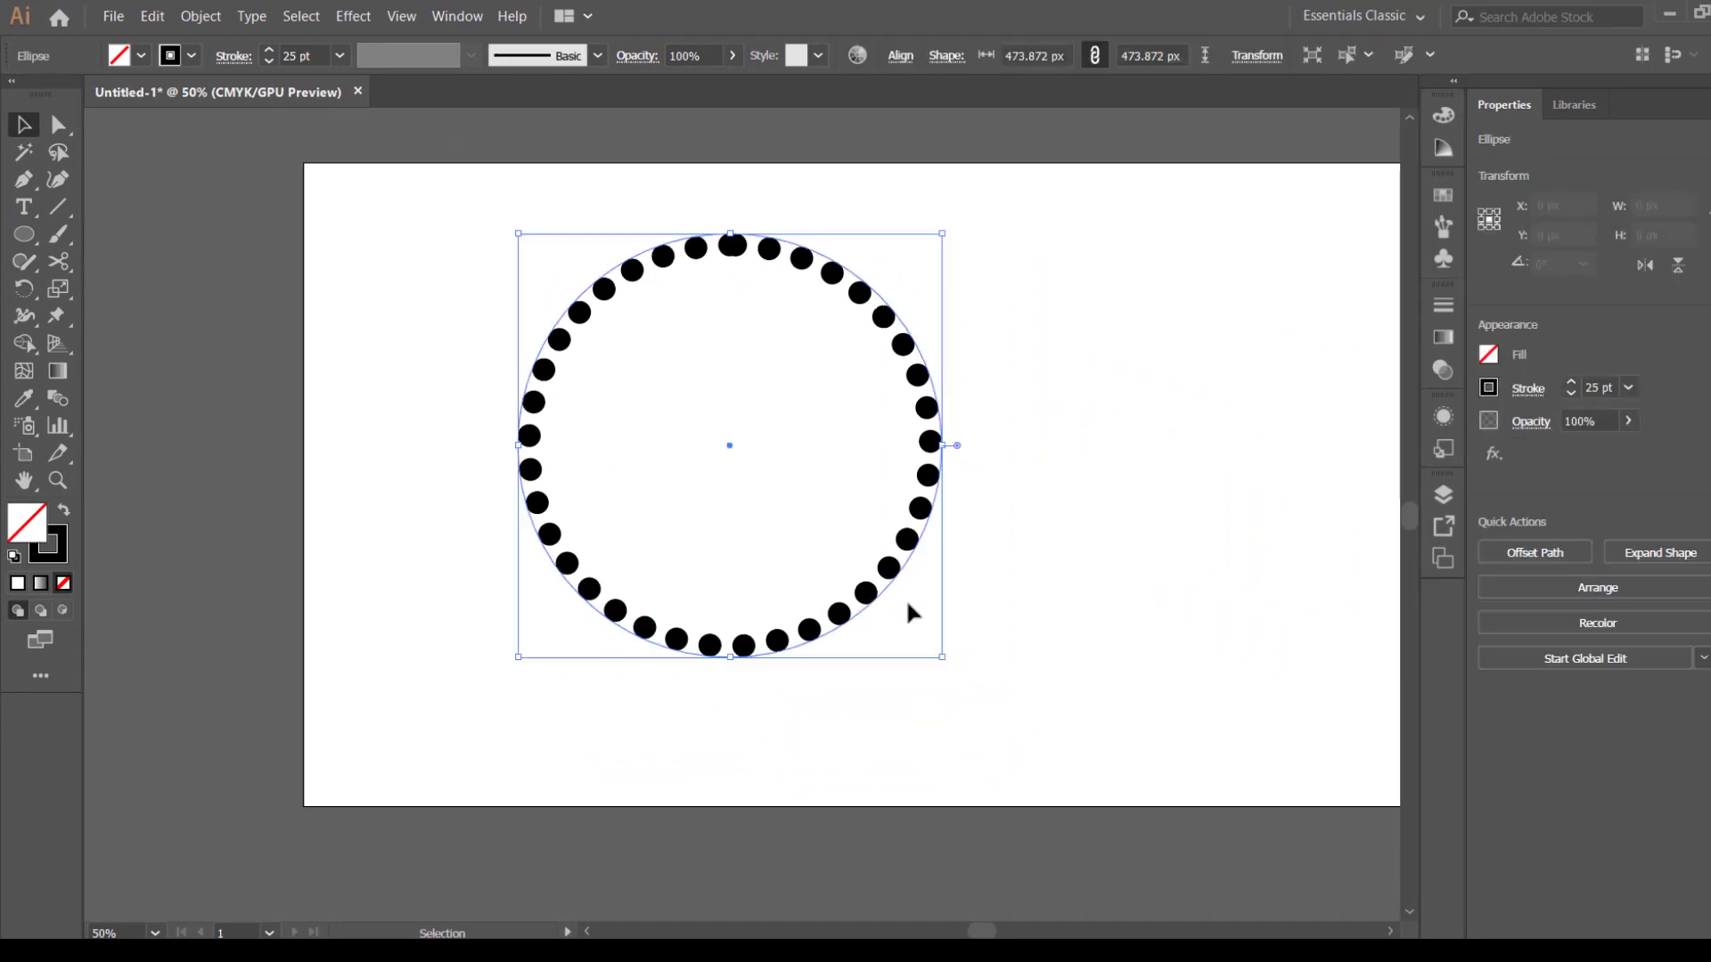
drag(50, 270, 153, 296)
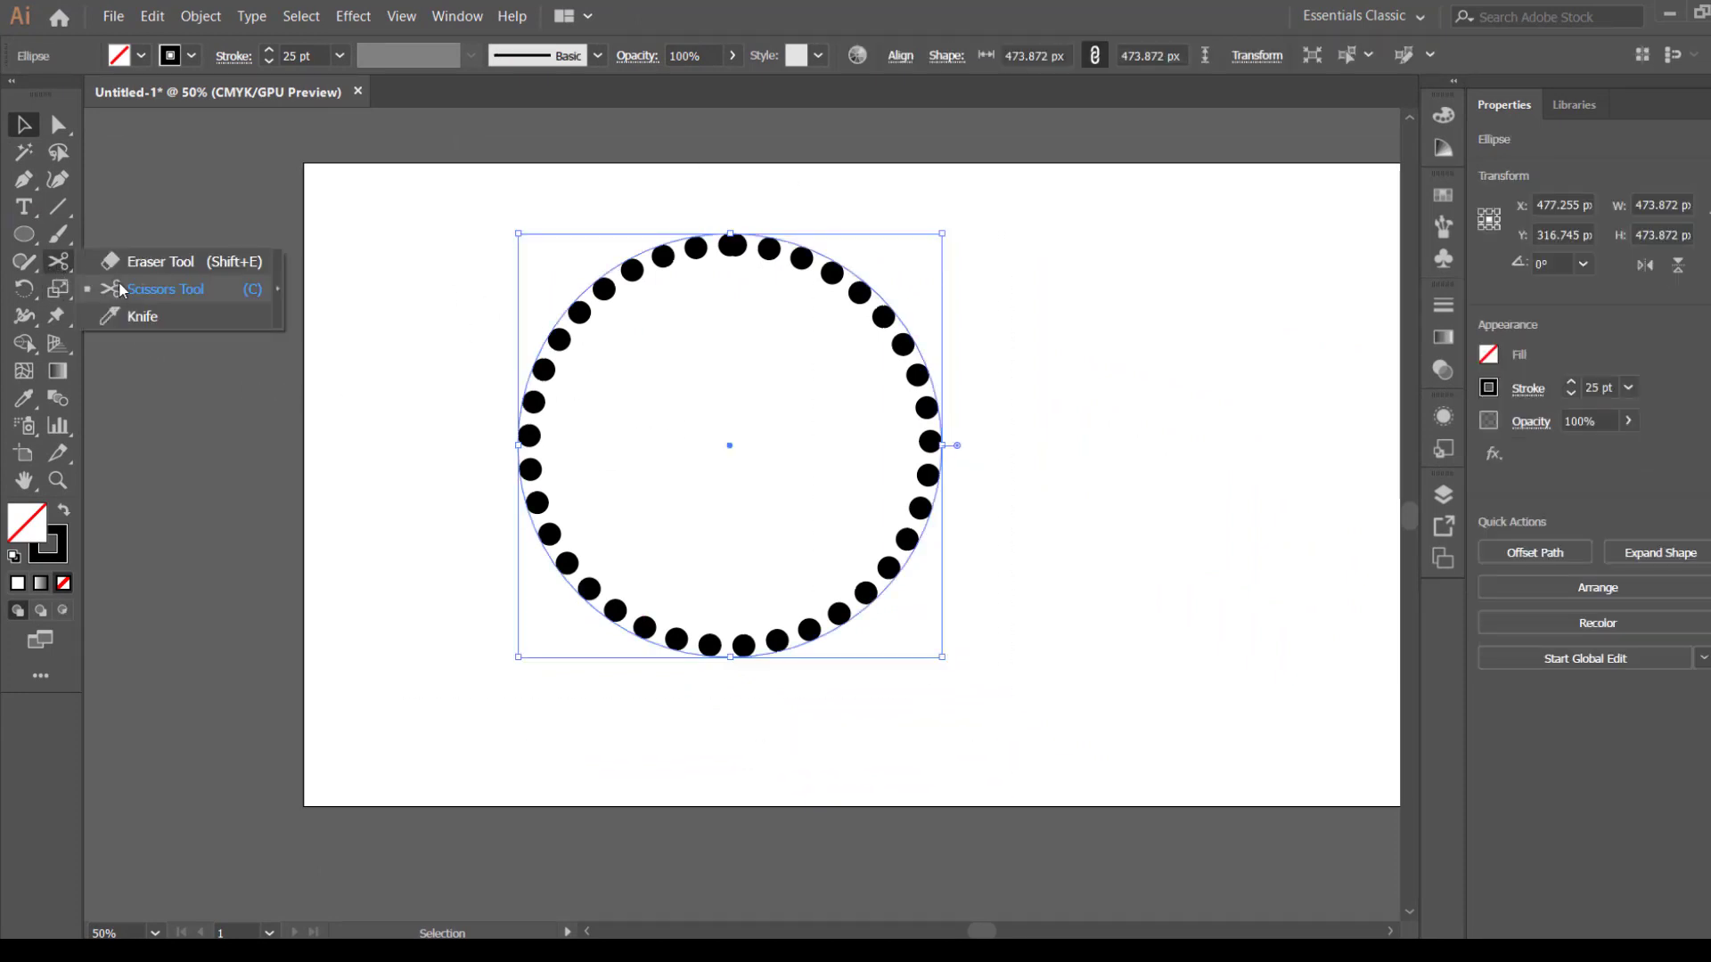
click(153, 296)
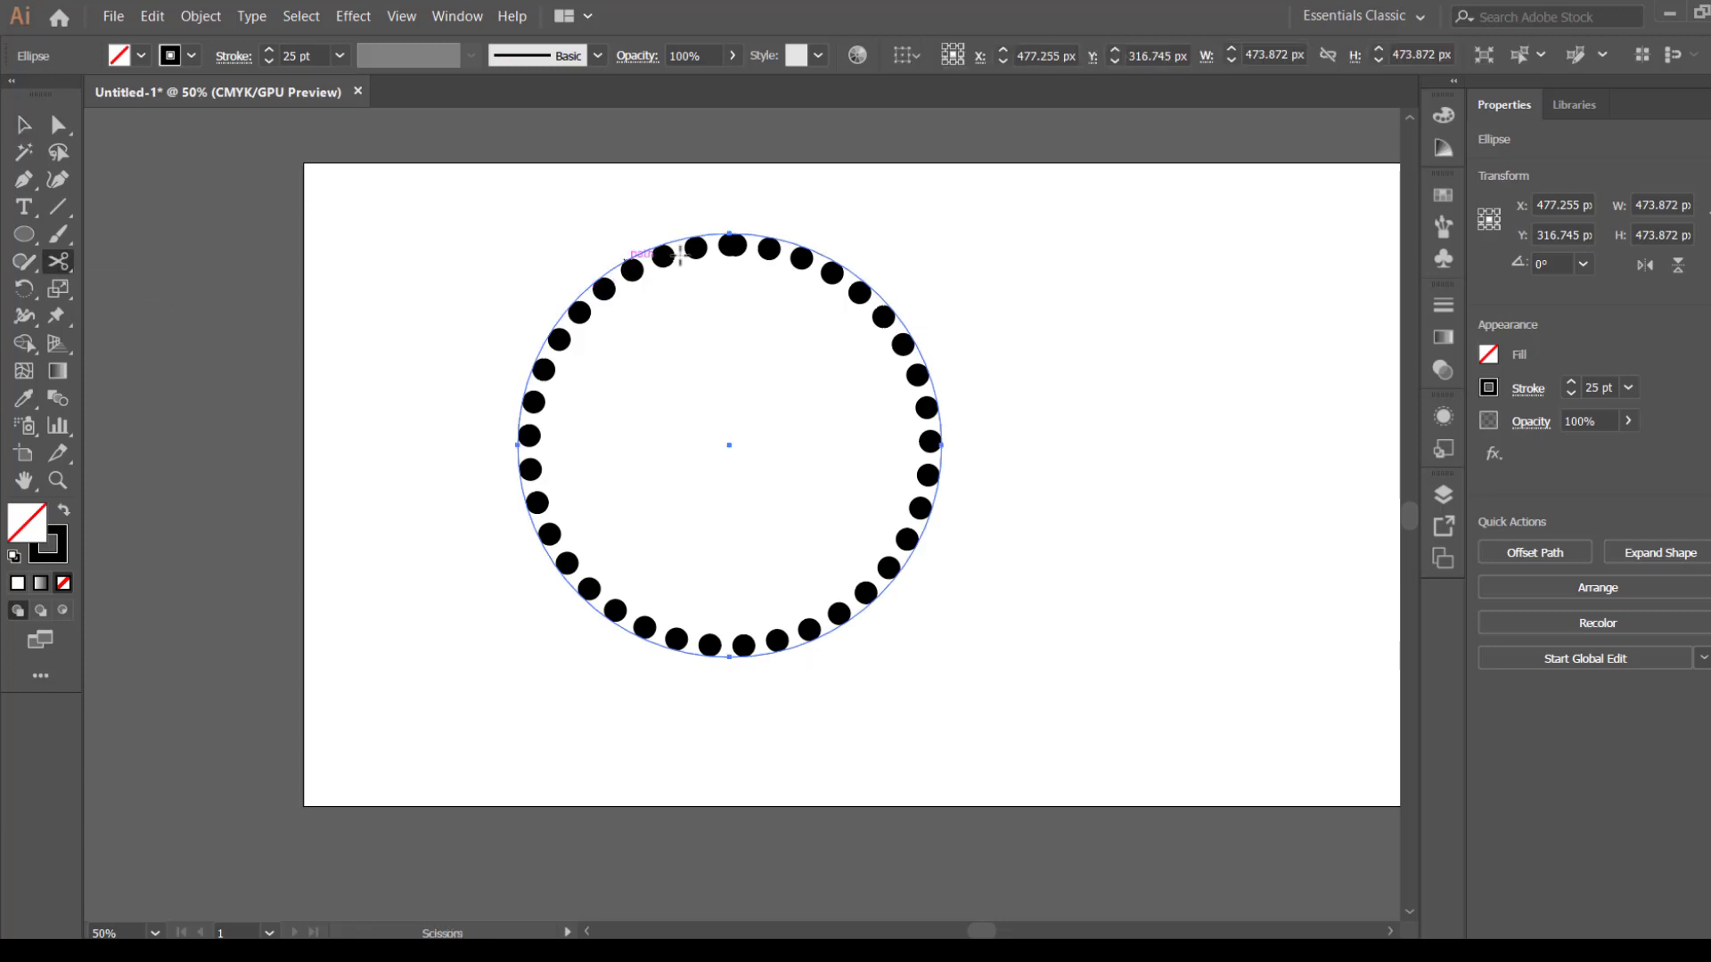
click(729, 233)
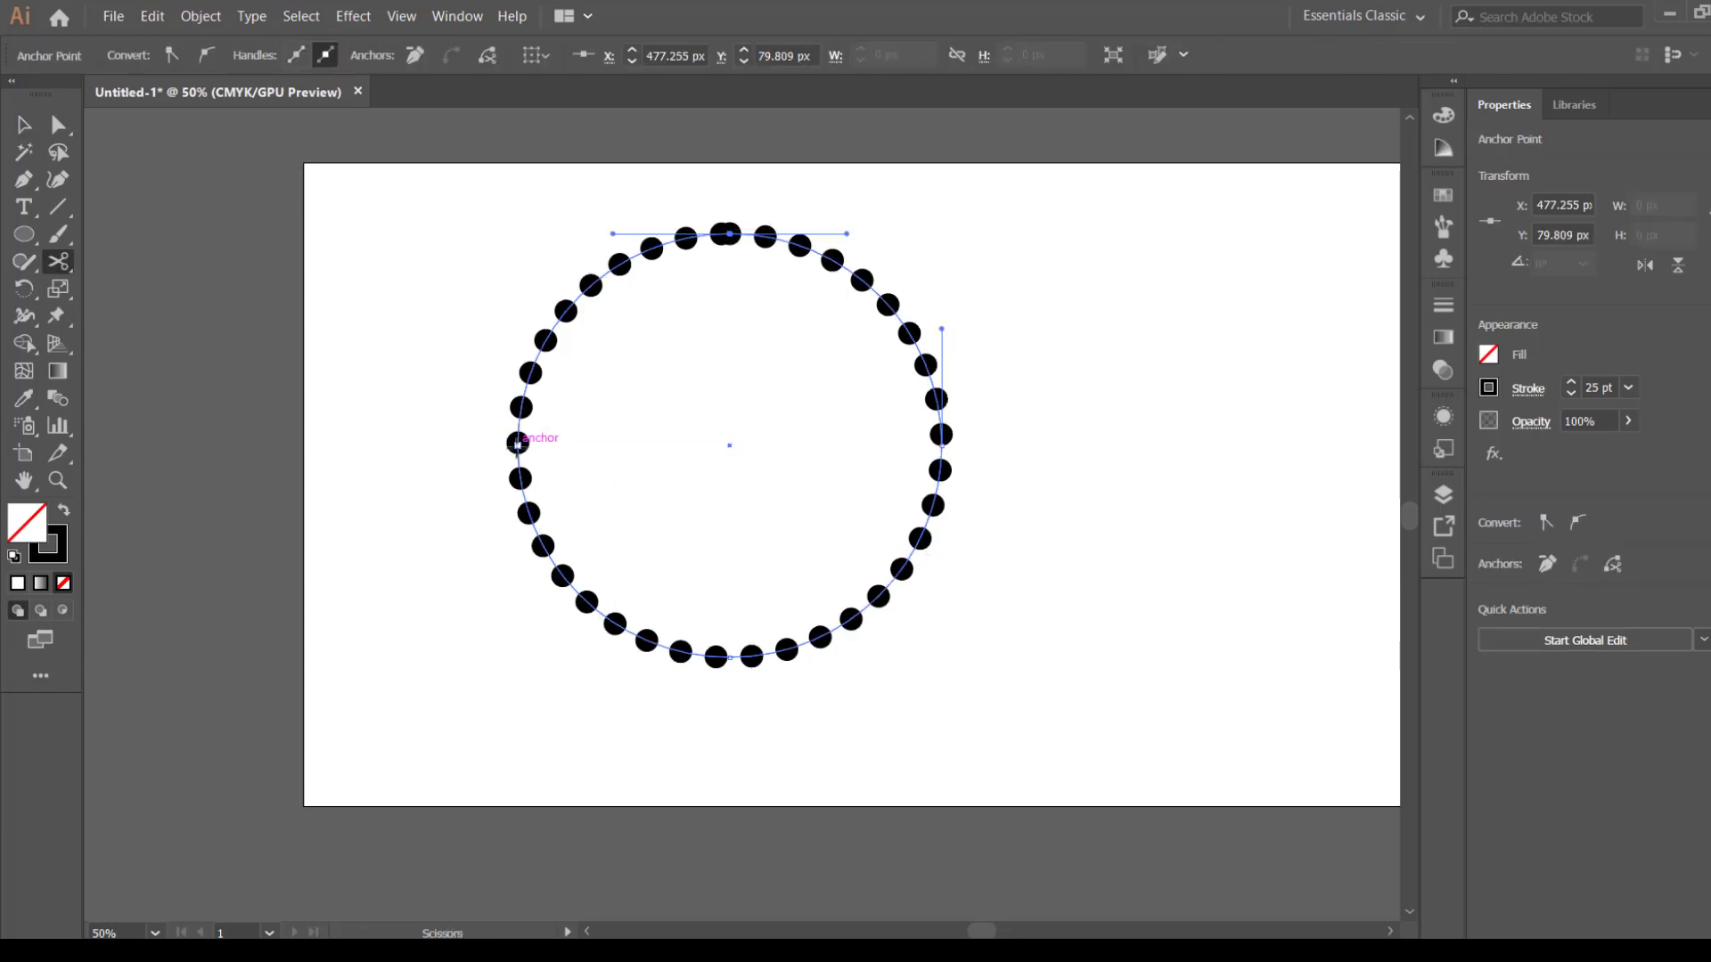
click(518, 443)
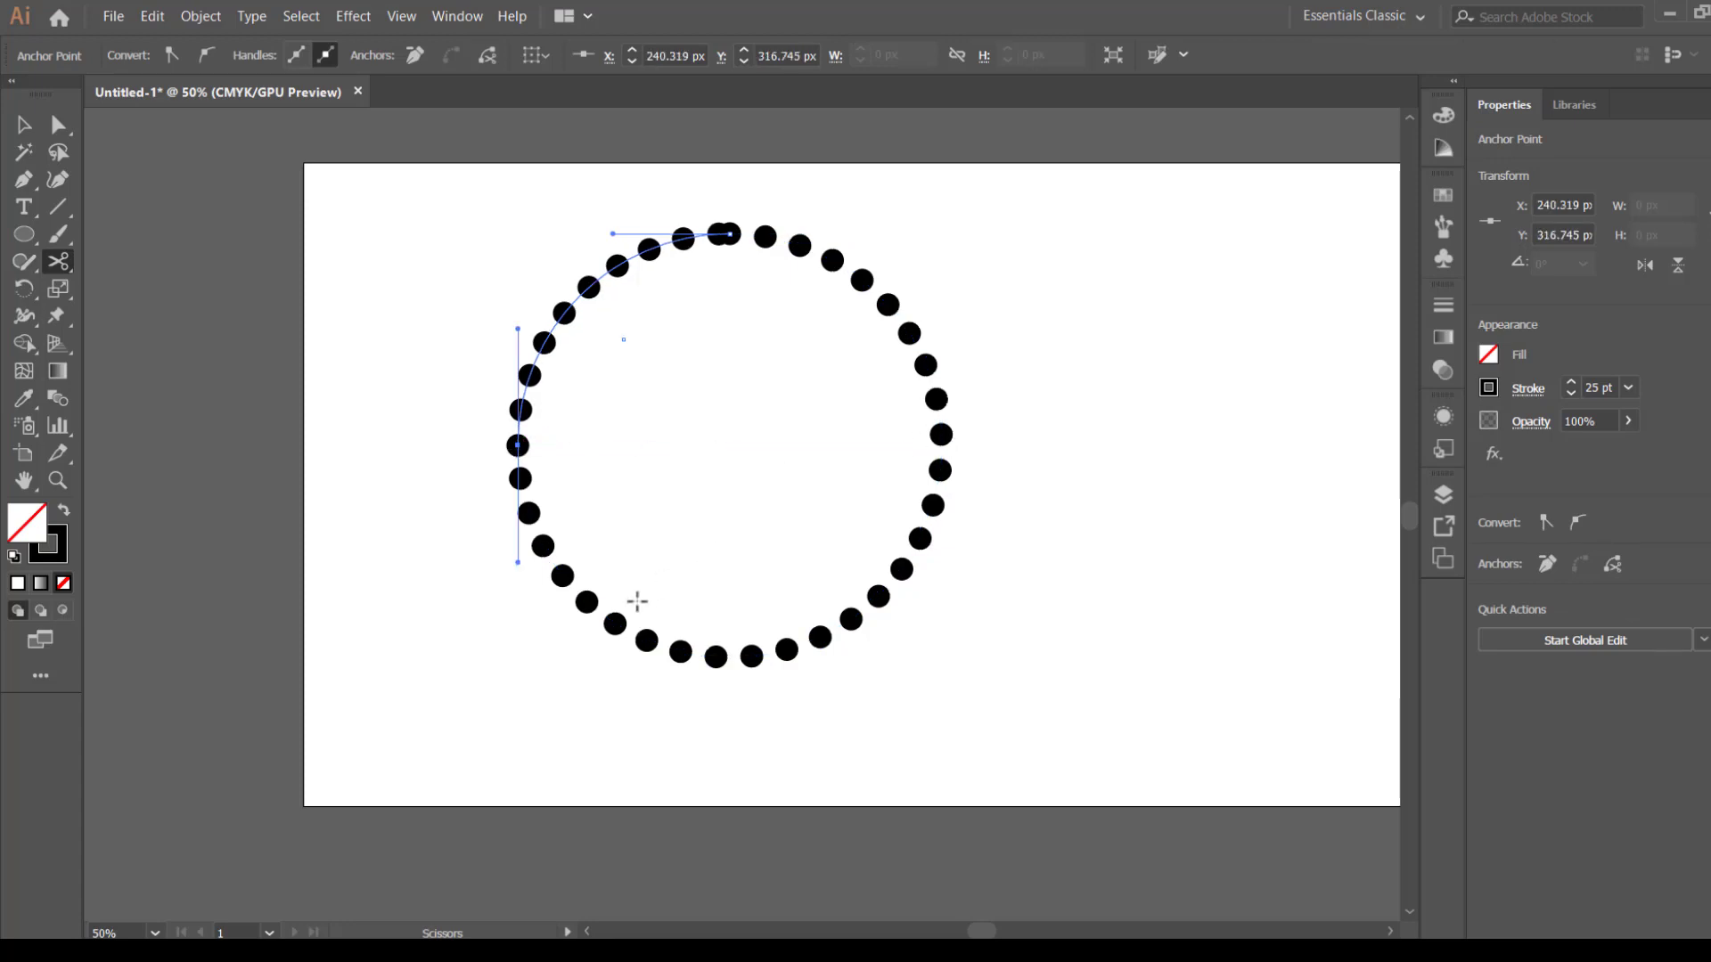
Cut the circle at its right and bottom anchors, then select all four arcs.
key(v)
click(378, 256)
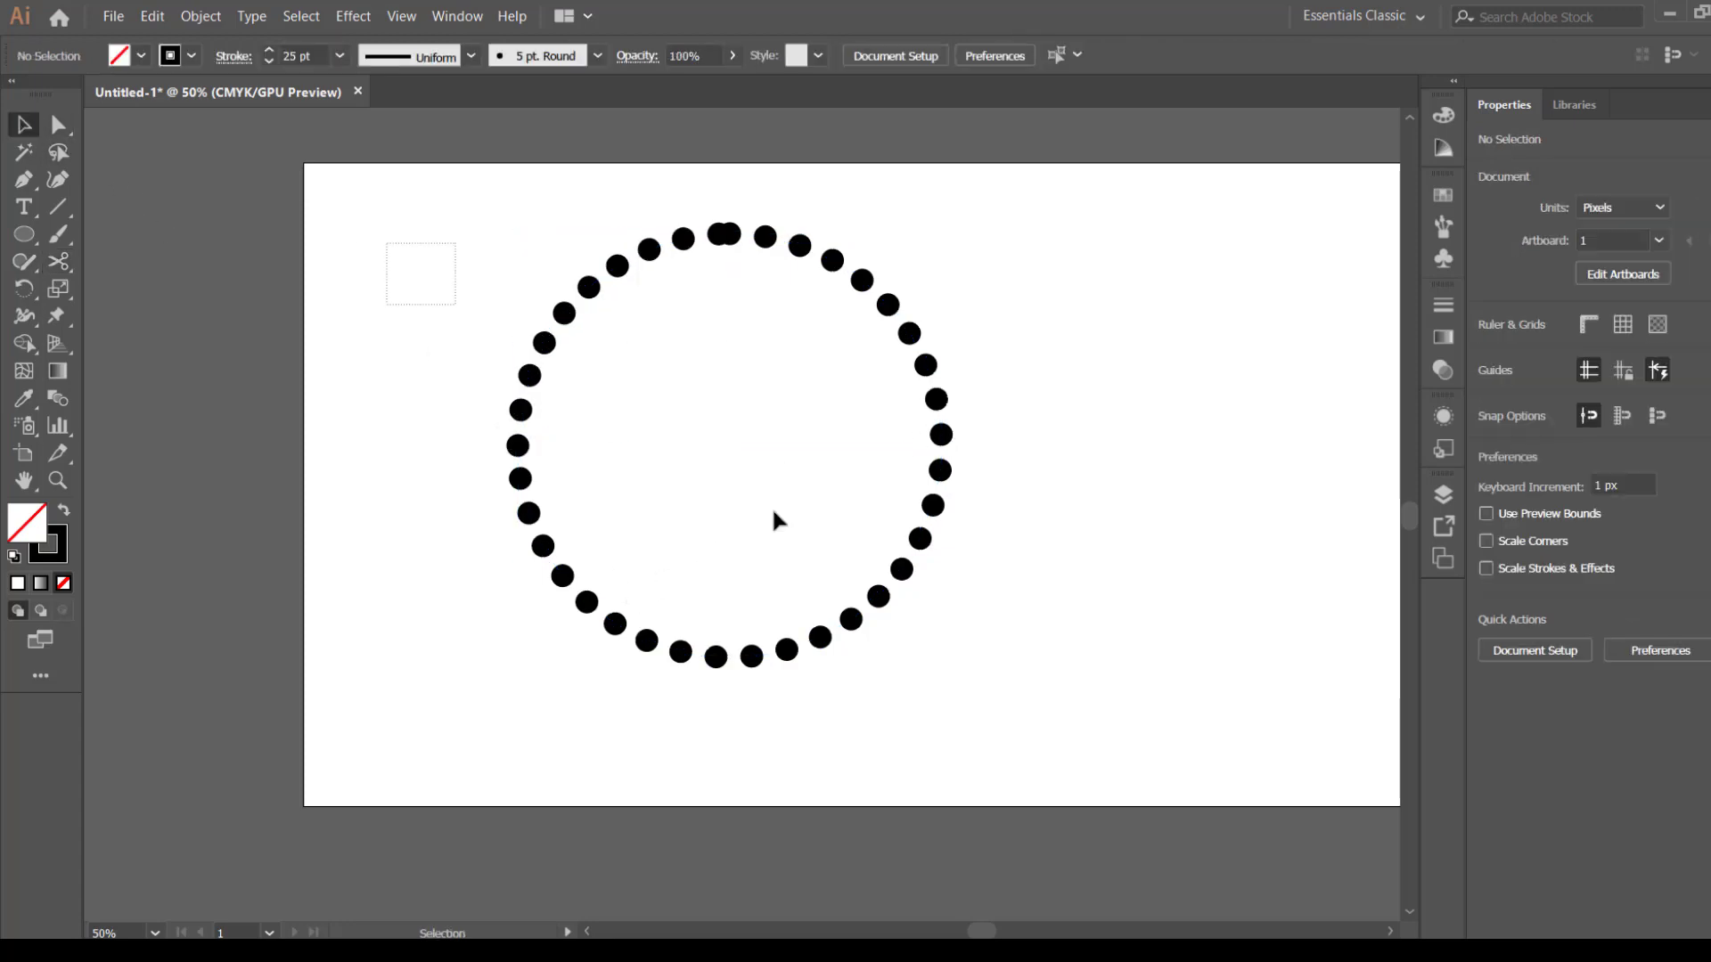
drag(775, 519, 321, 247)
click(58, 261)
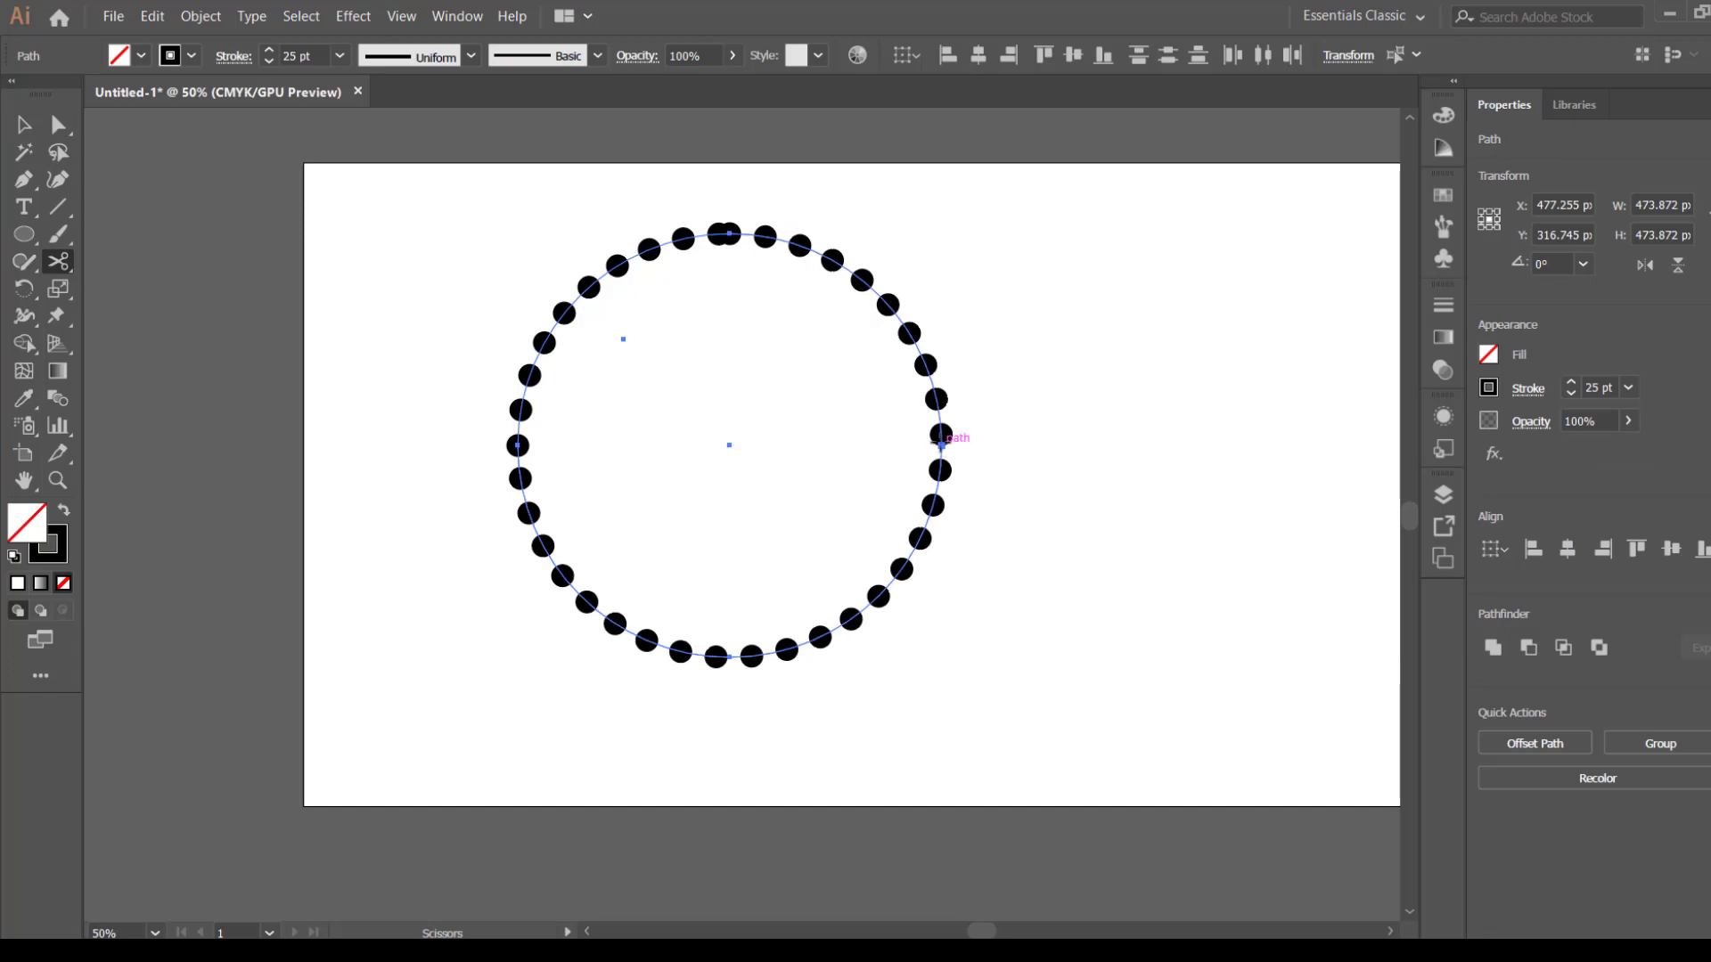
click(941, 443)
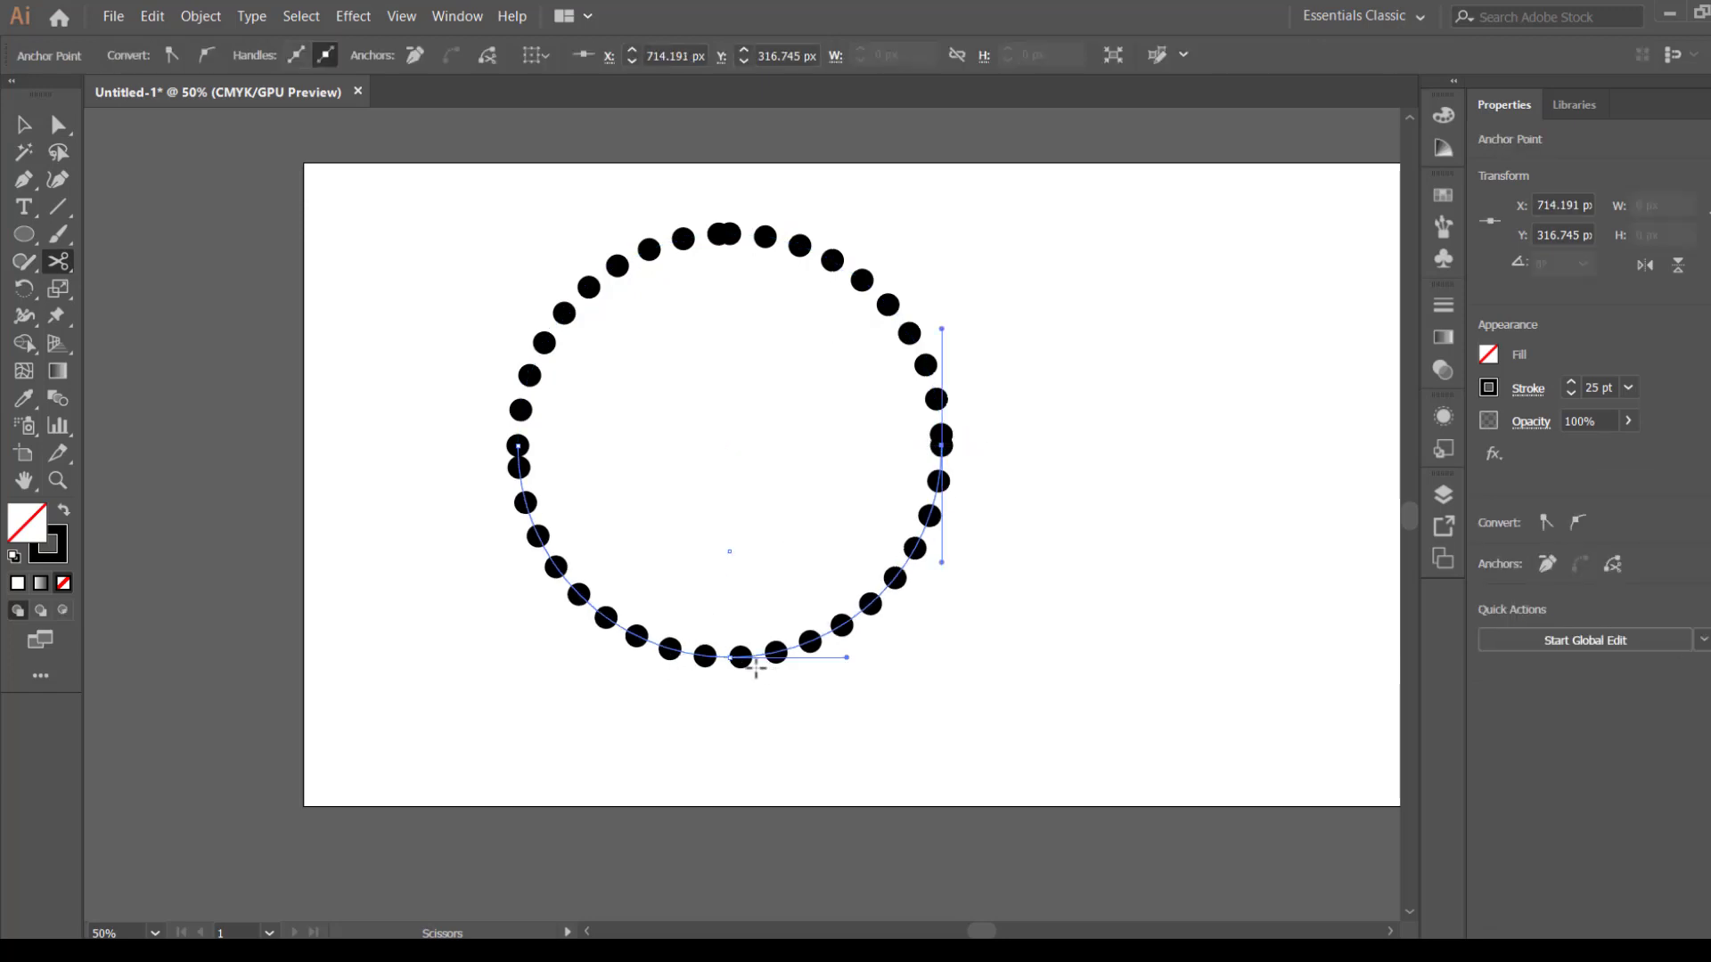
click(729, 658)
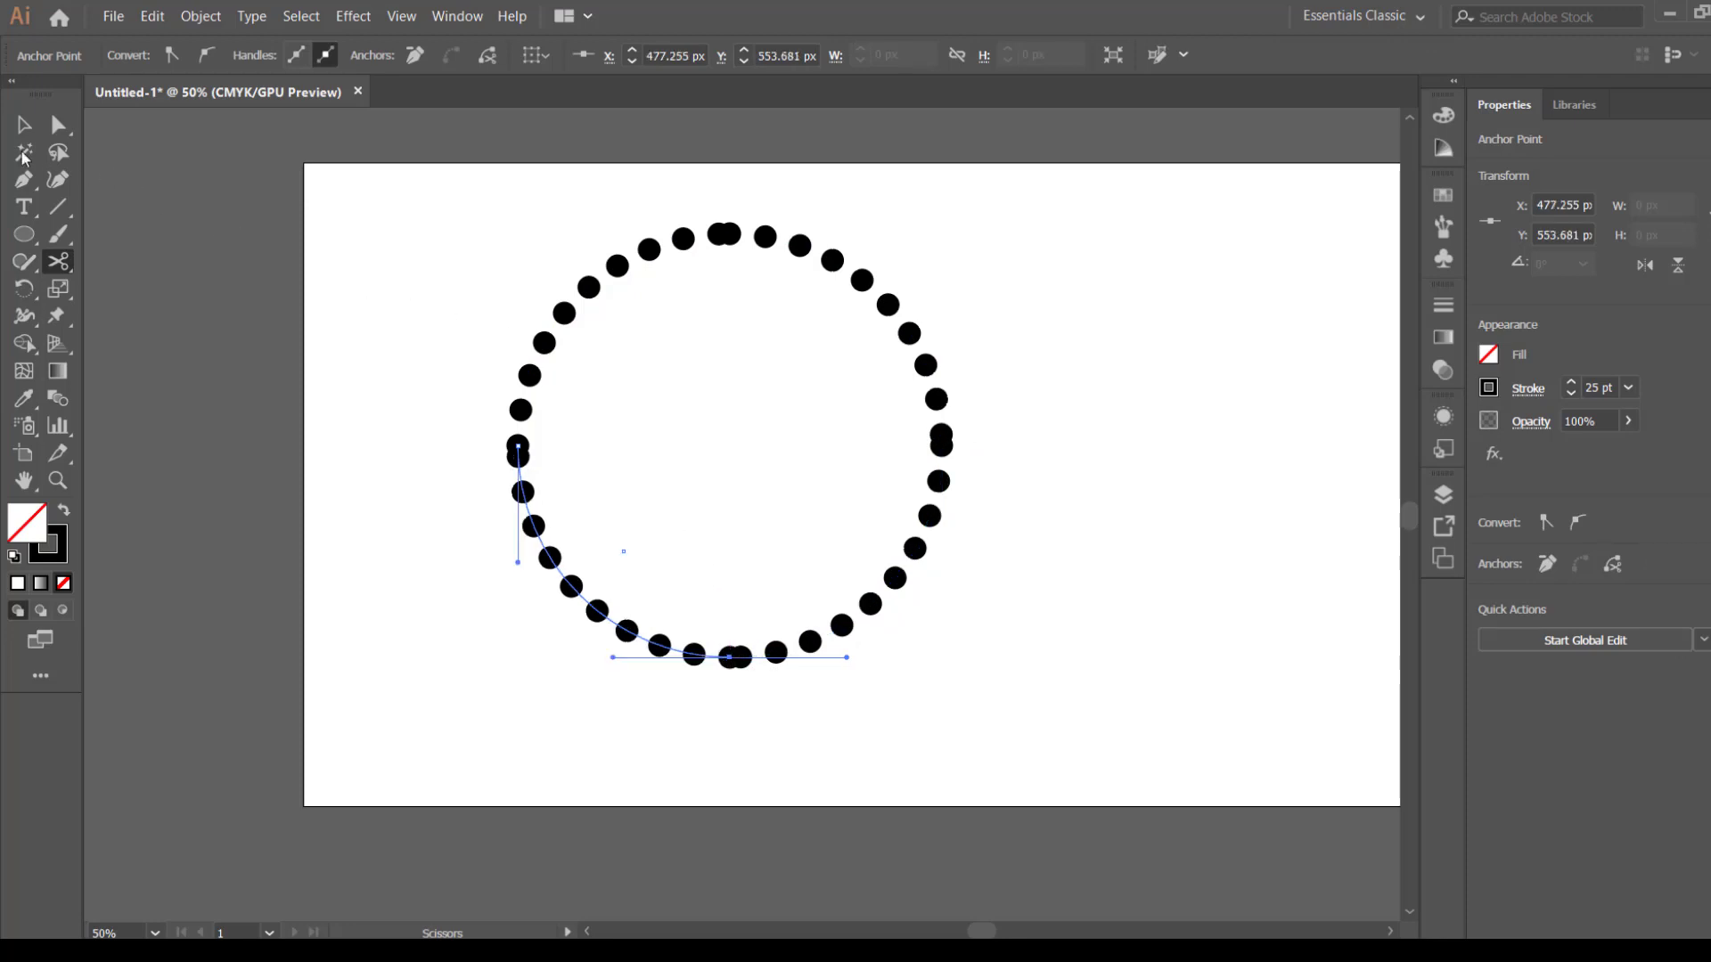
click(24, 125)
click(467, 259)
drag(372, 203, 1005, 660)
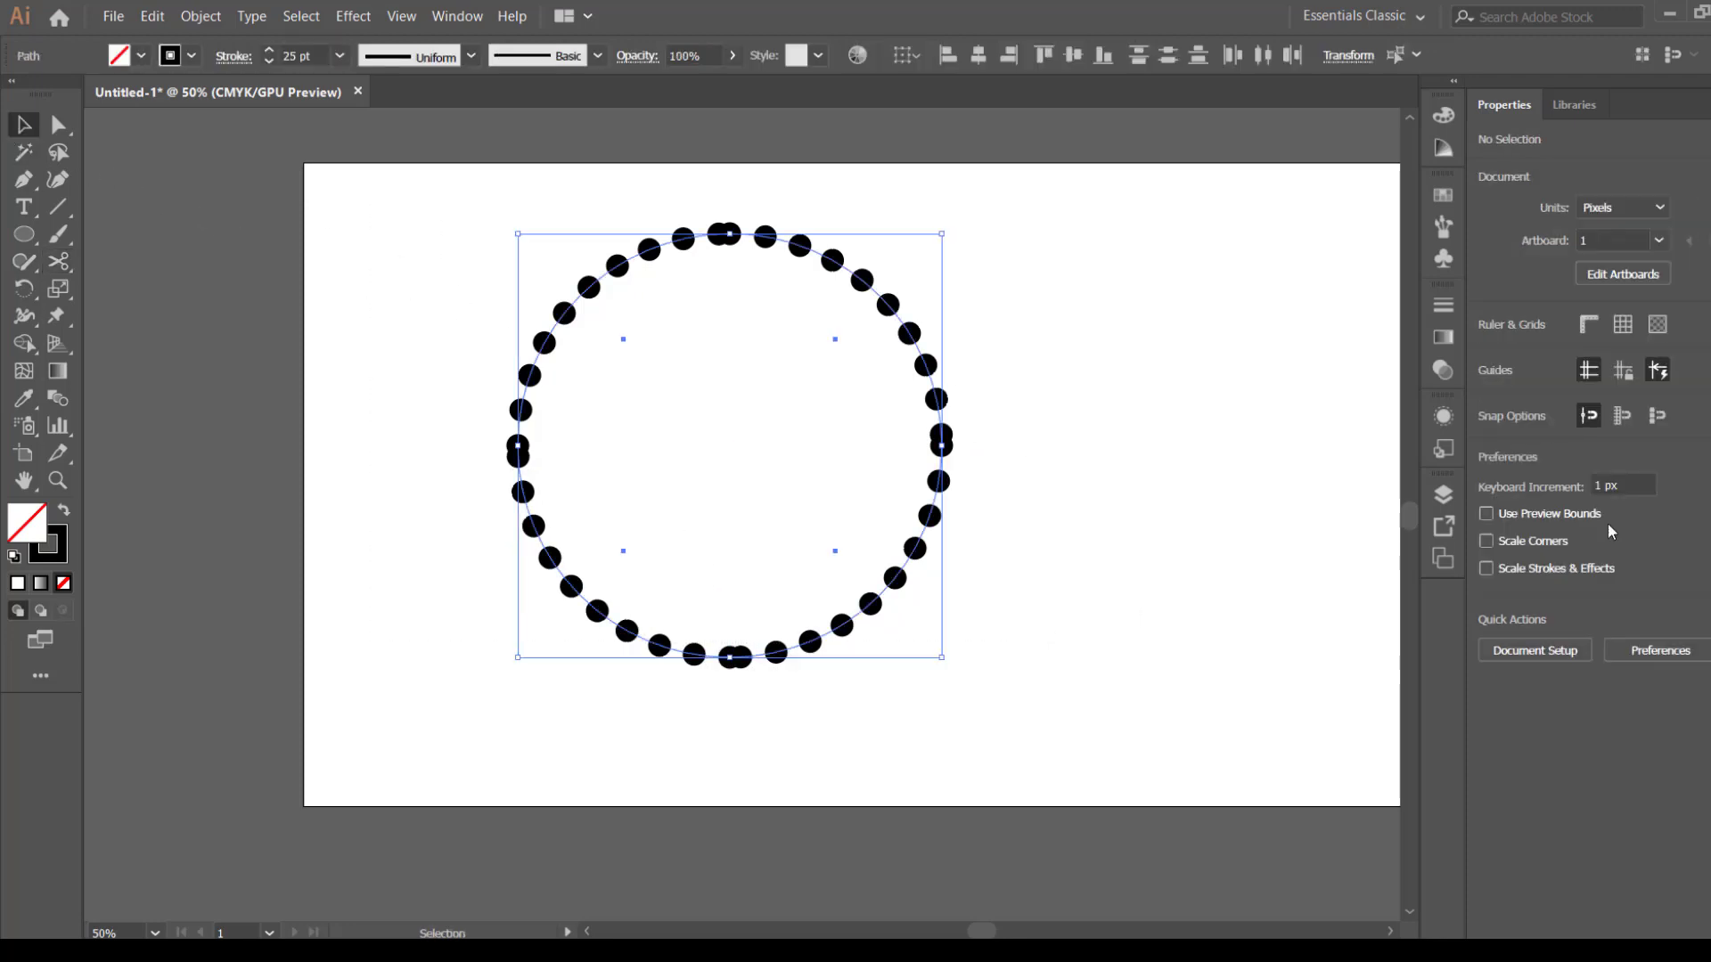
Apply a tapering width profile to the dotted arcs and group them into one object.
click(470, 56)
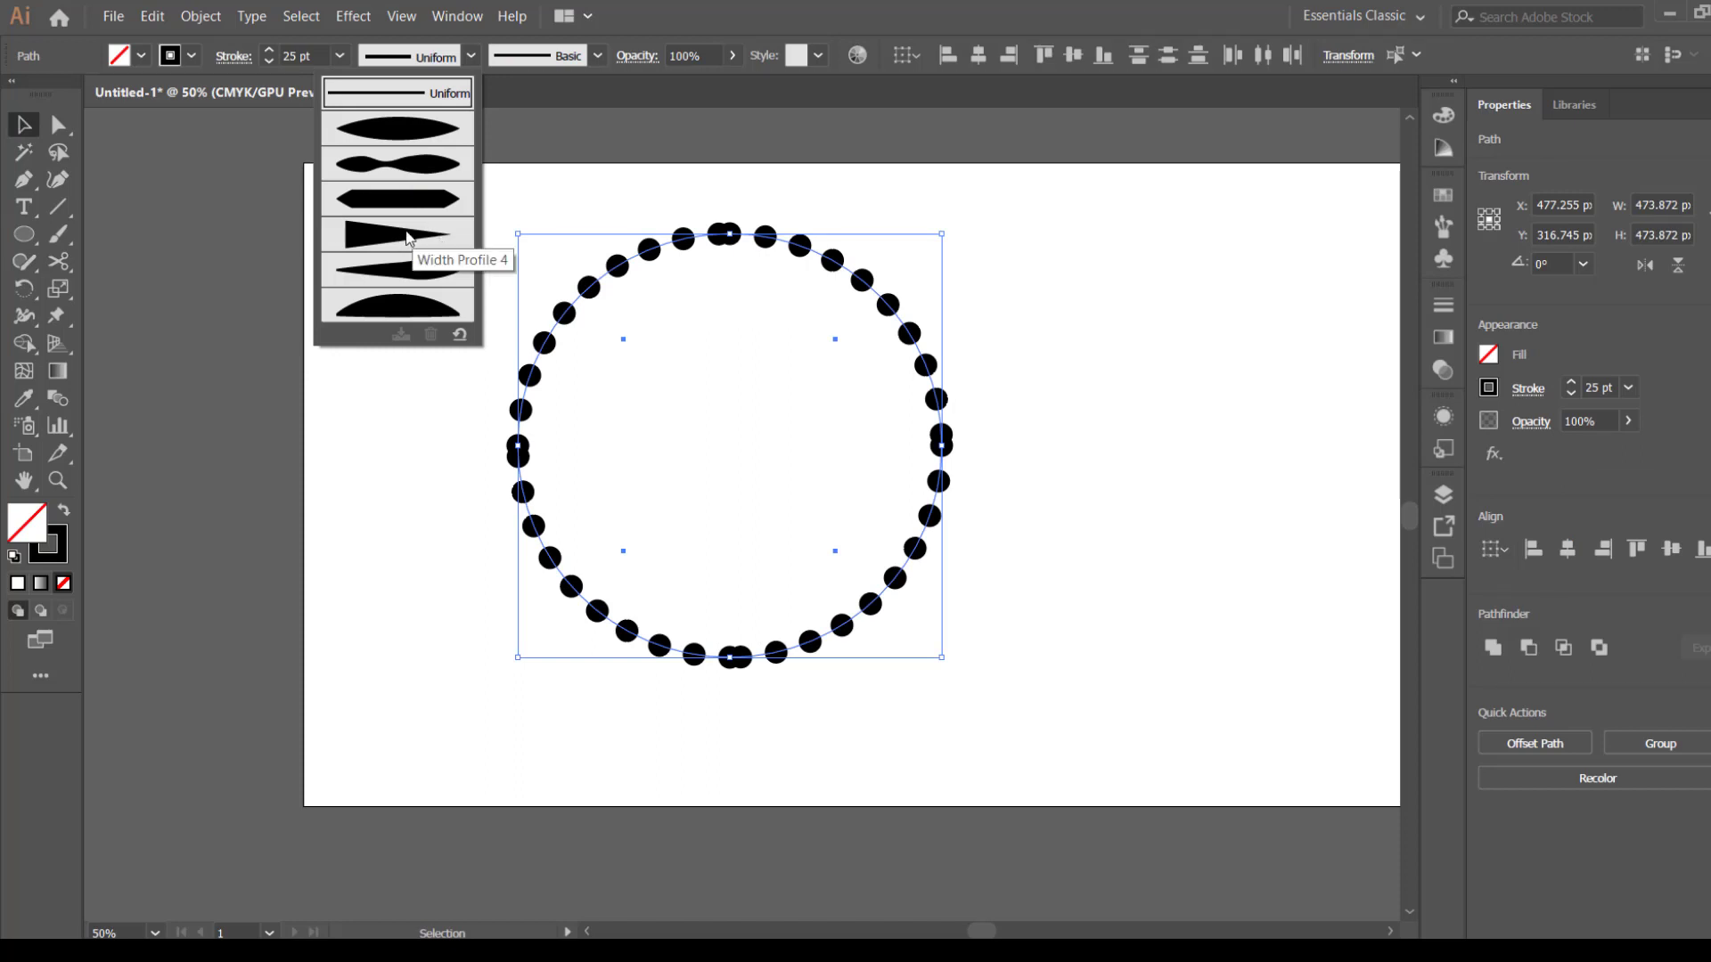
click(408, 237)
click(405, 238)
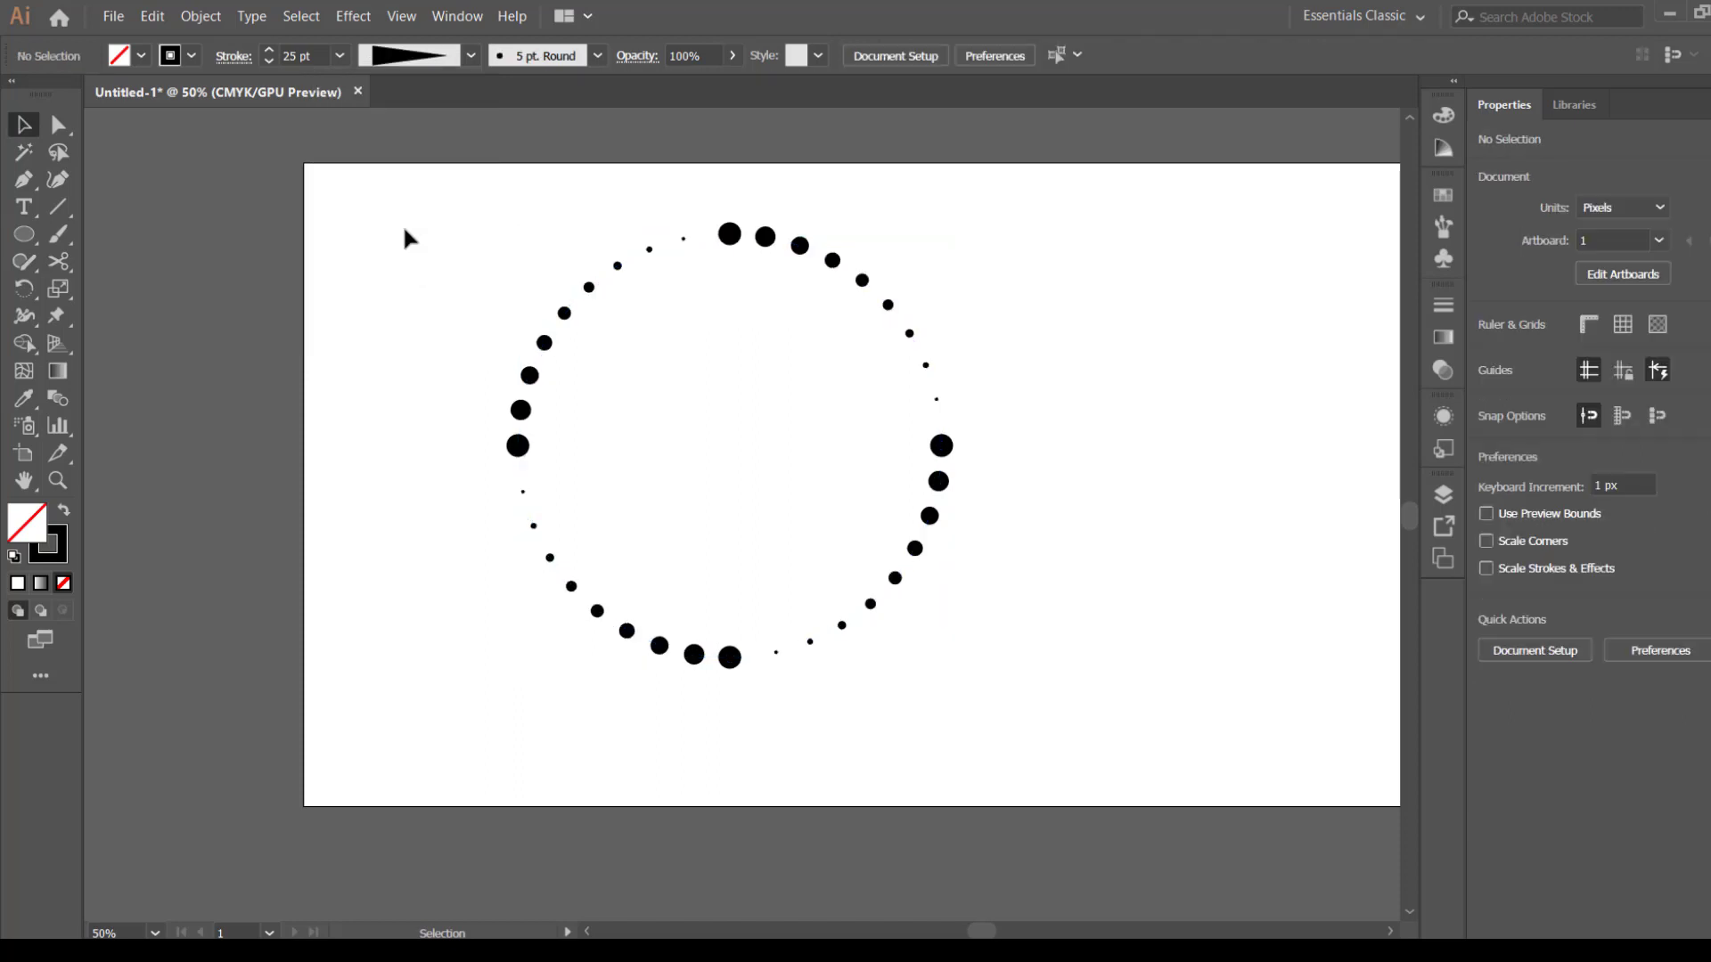
drag(406, 227, 1024, 676)
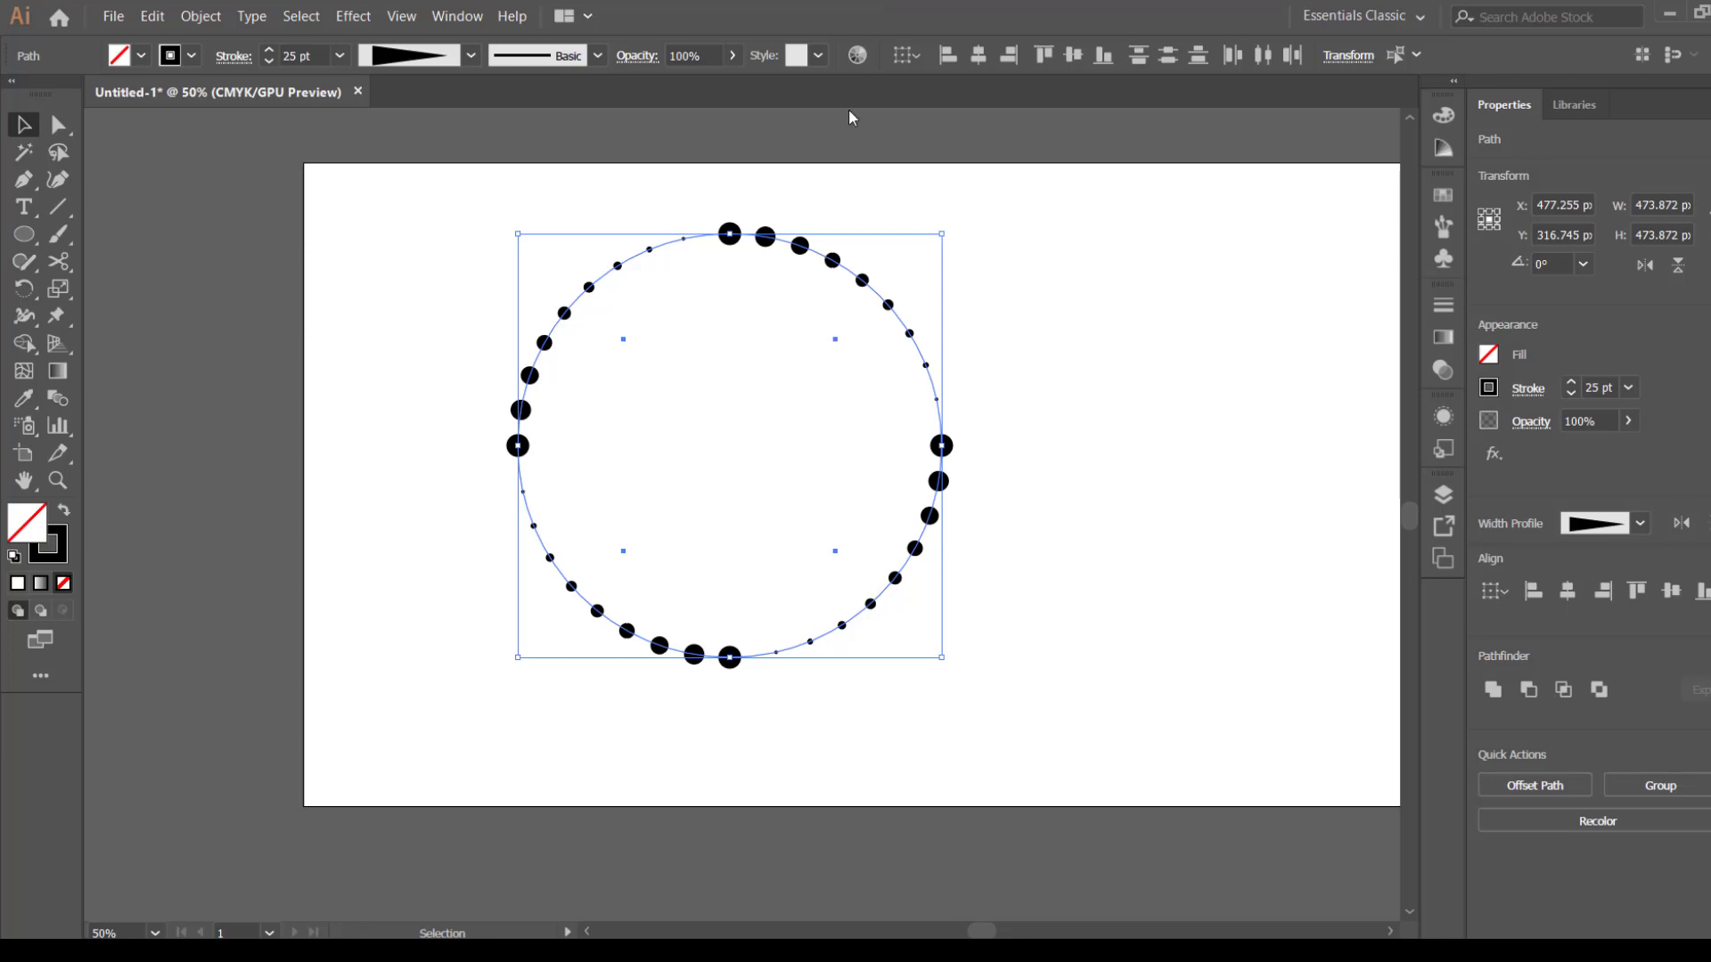
right_click(871, 284)
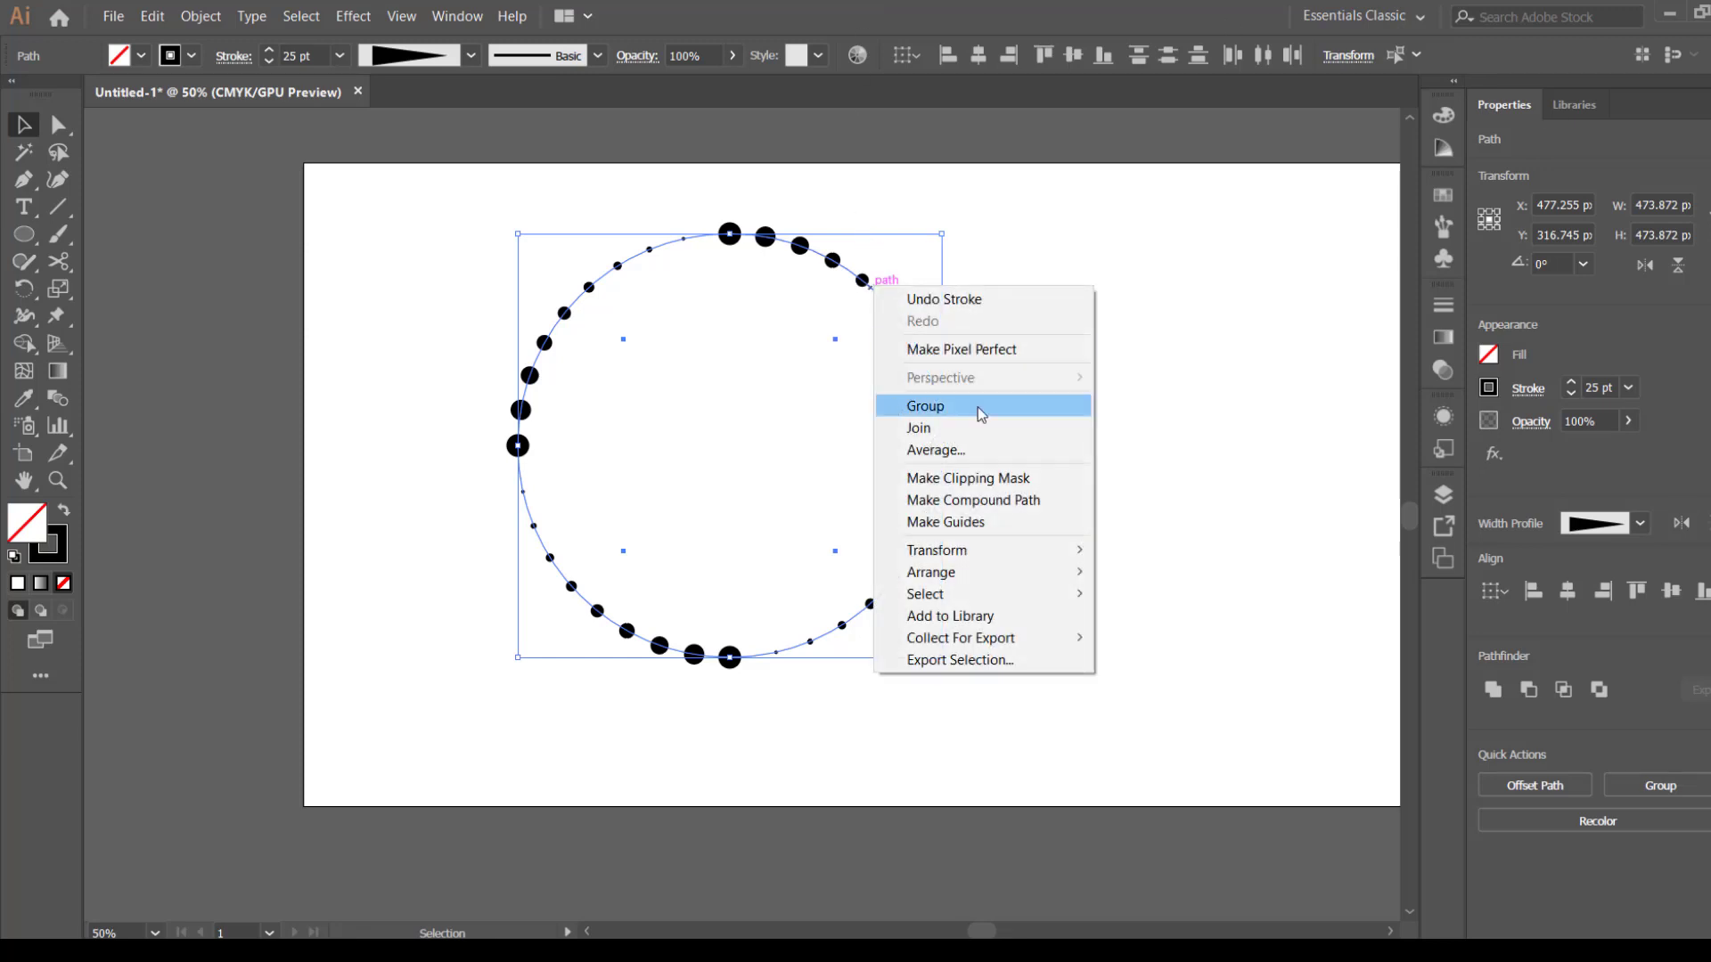
click(936, 412)
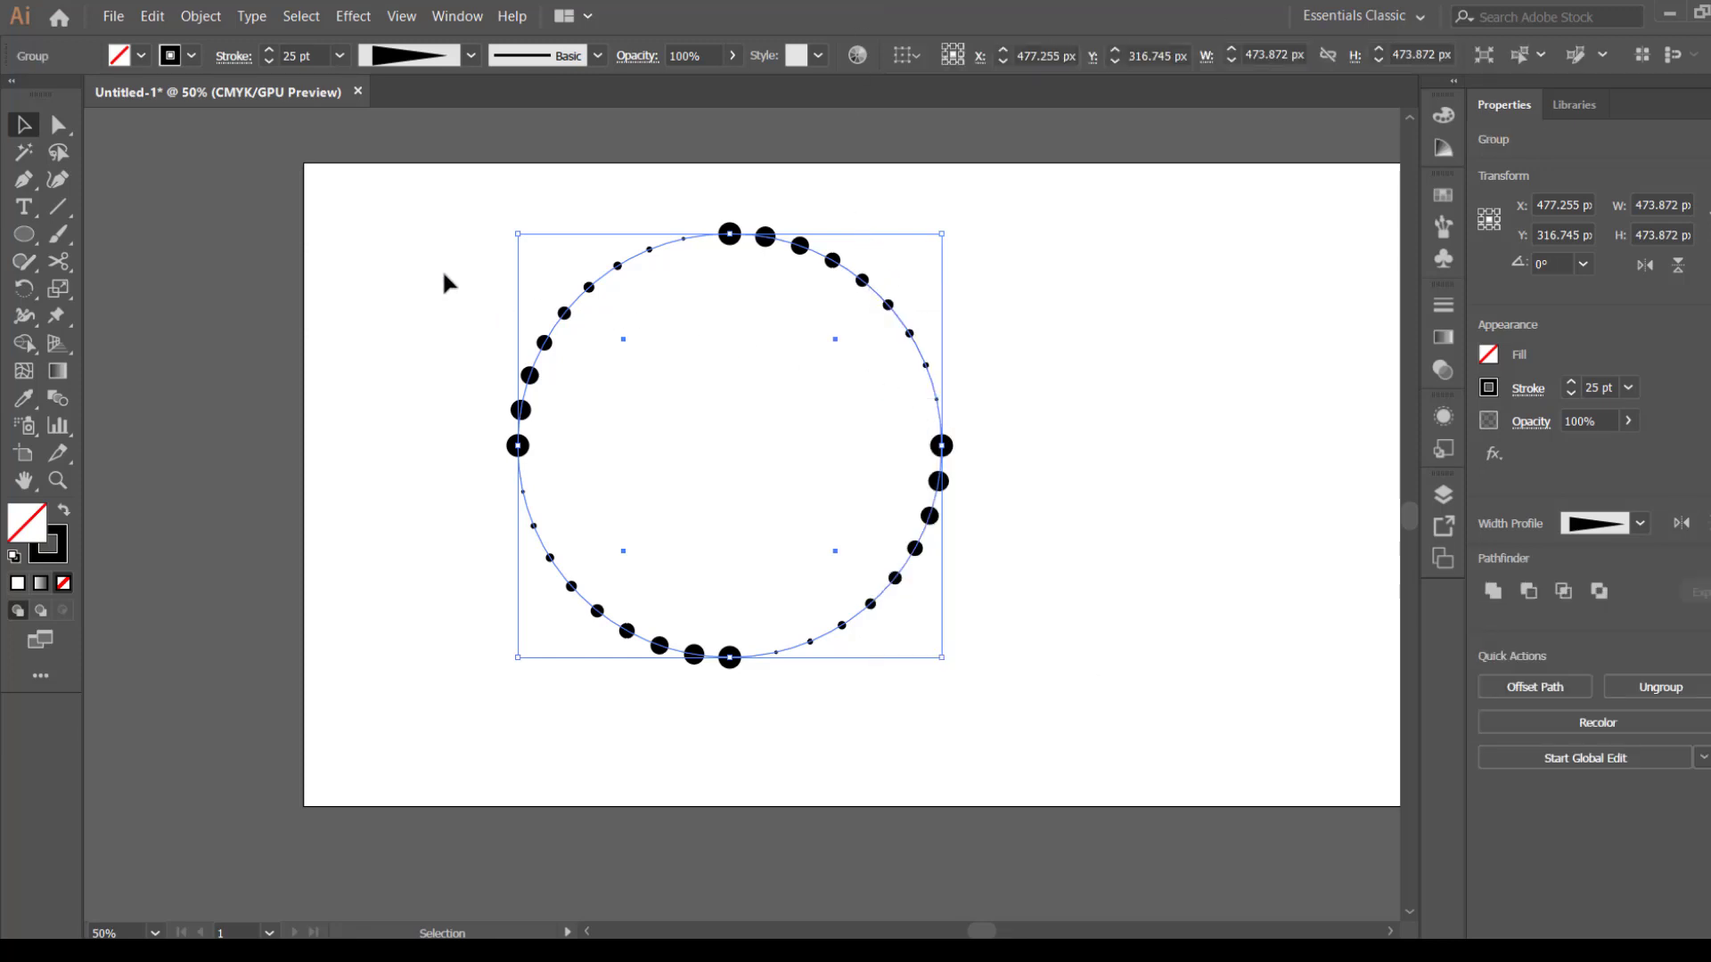
Add a Transform effect with Preview on and horizontal scale set to 93%.
click(349, 18)
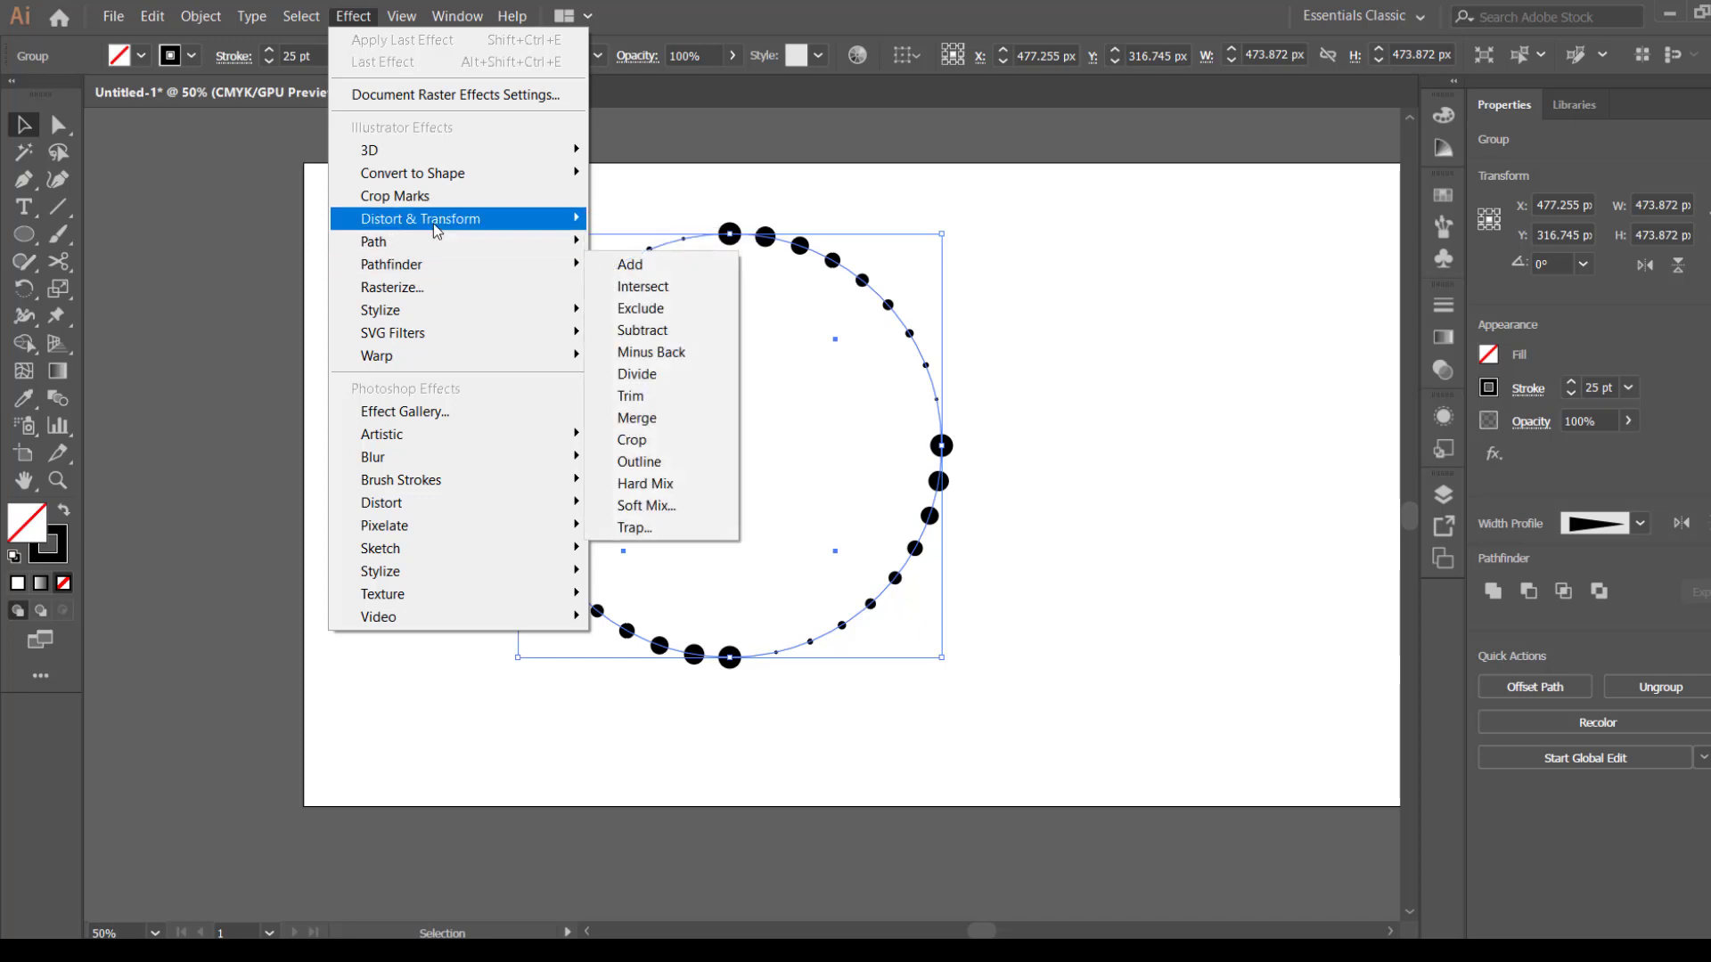
mouse_move(420, 218)
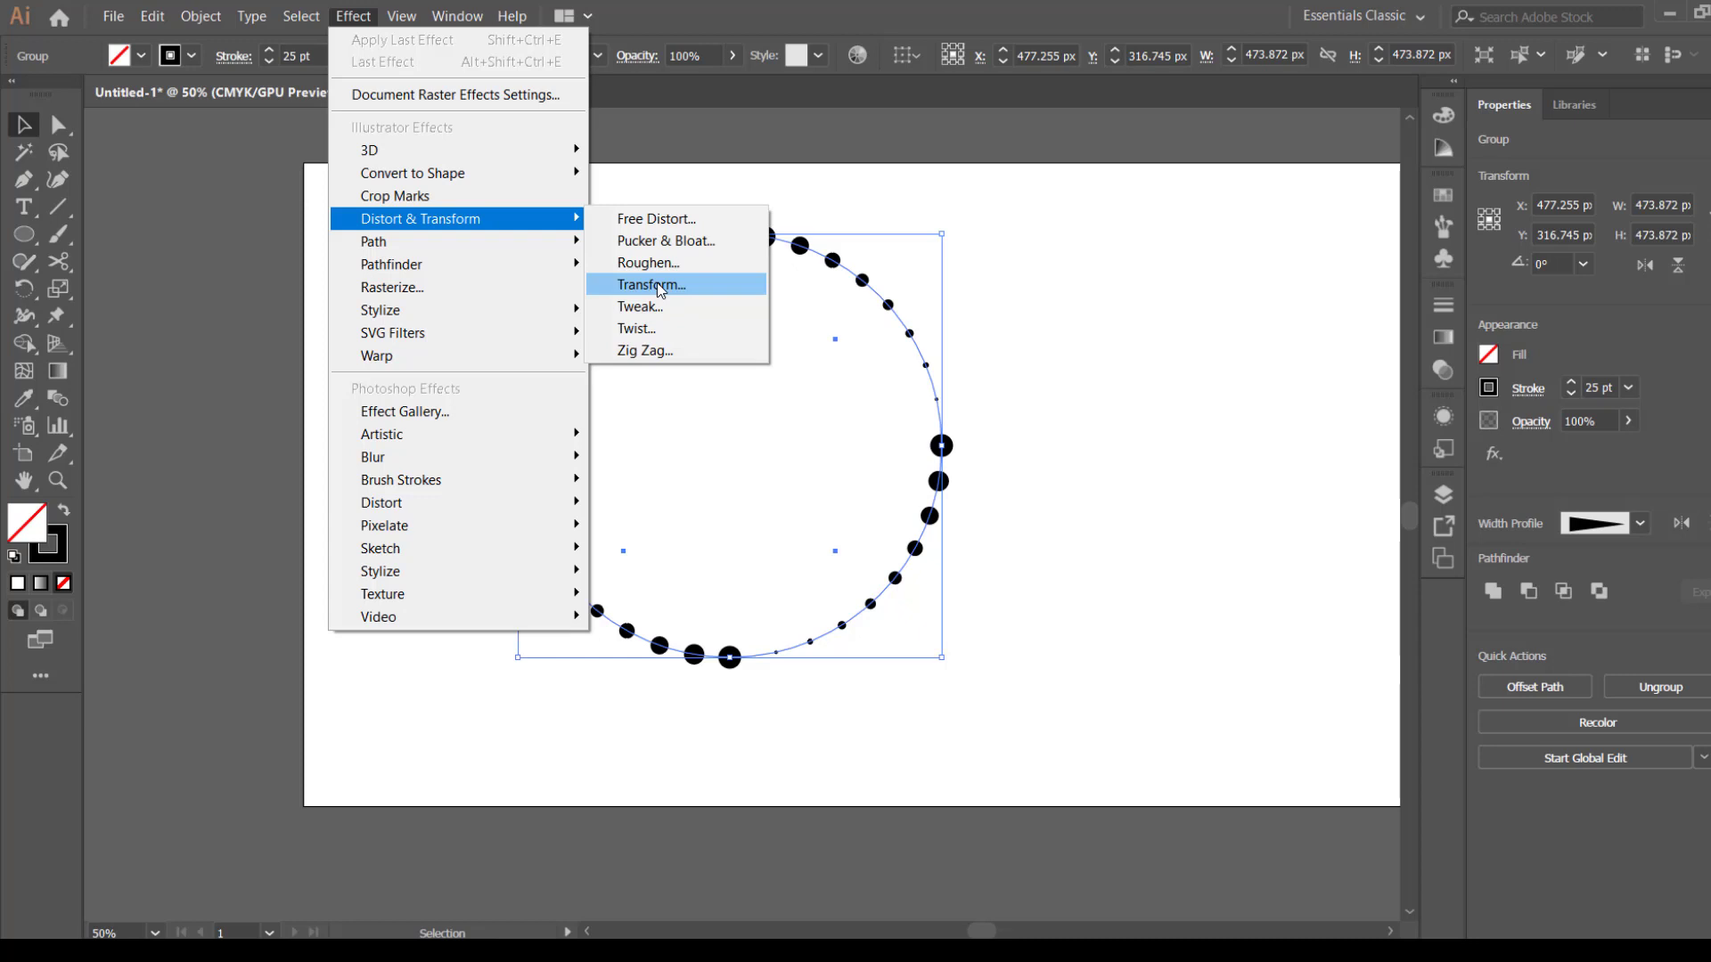
click(661, 290)
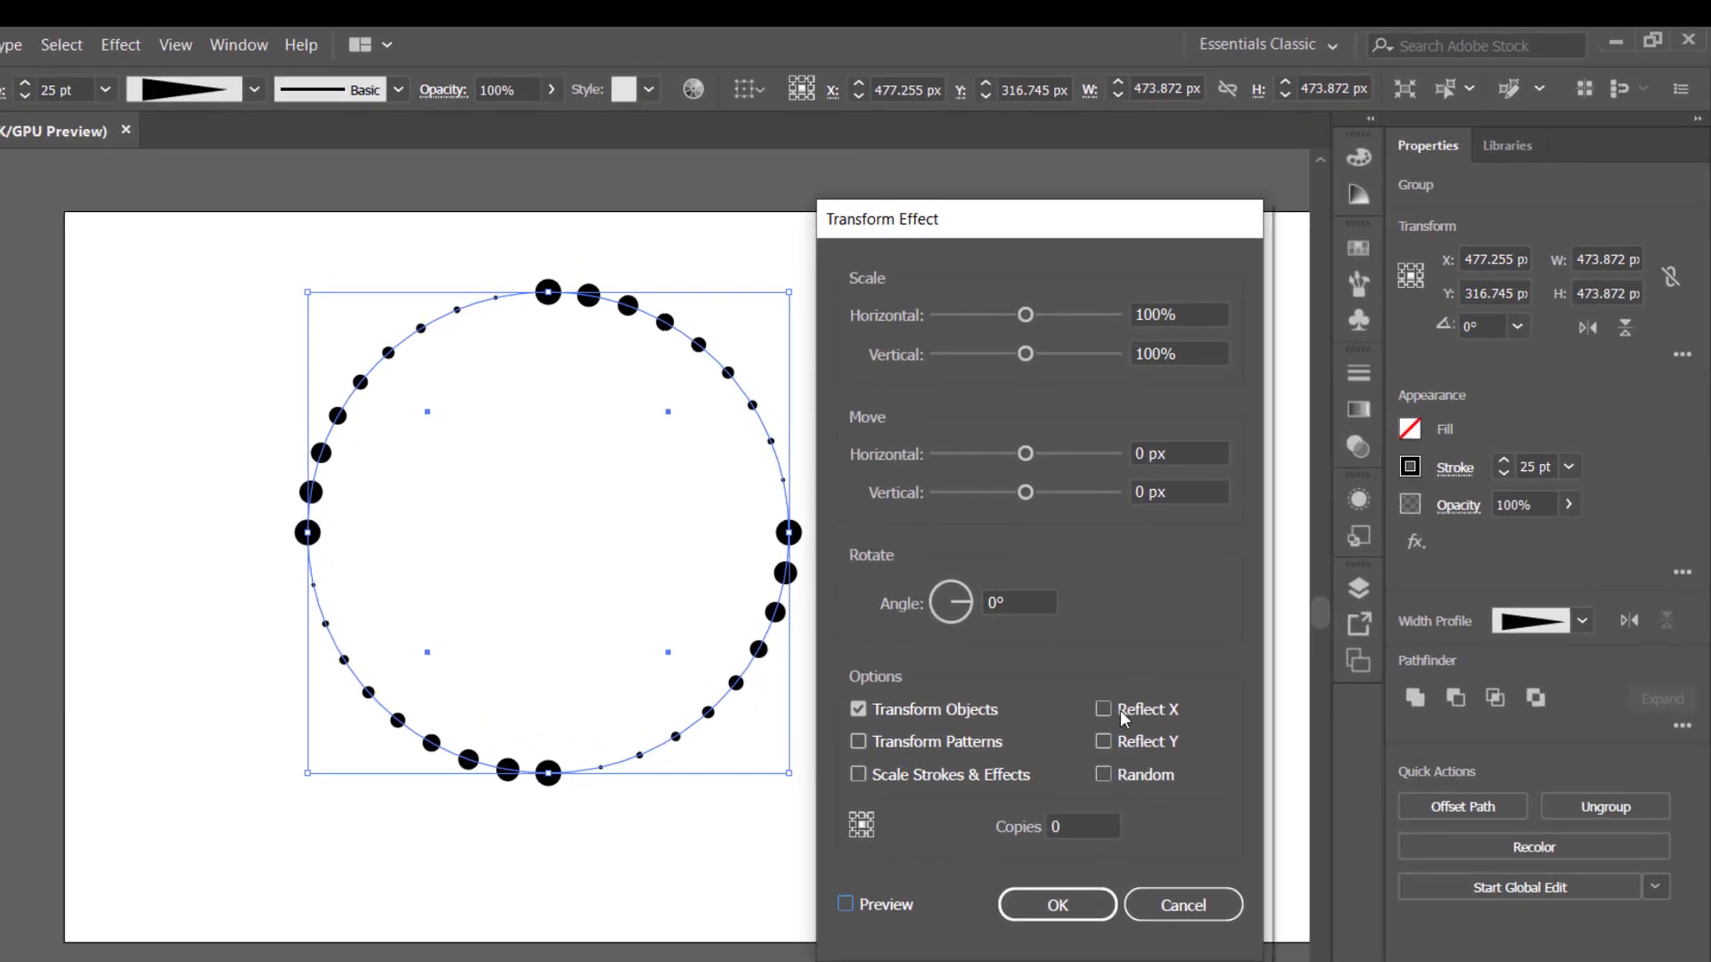
click(928, 831)
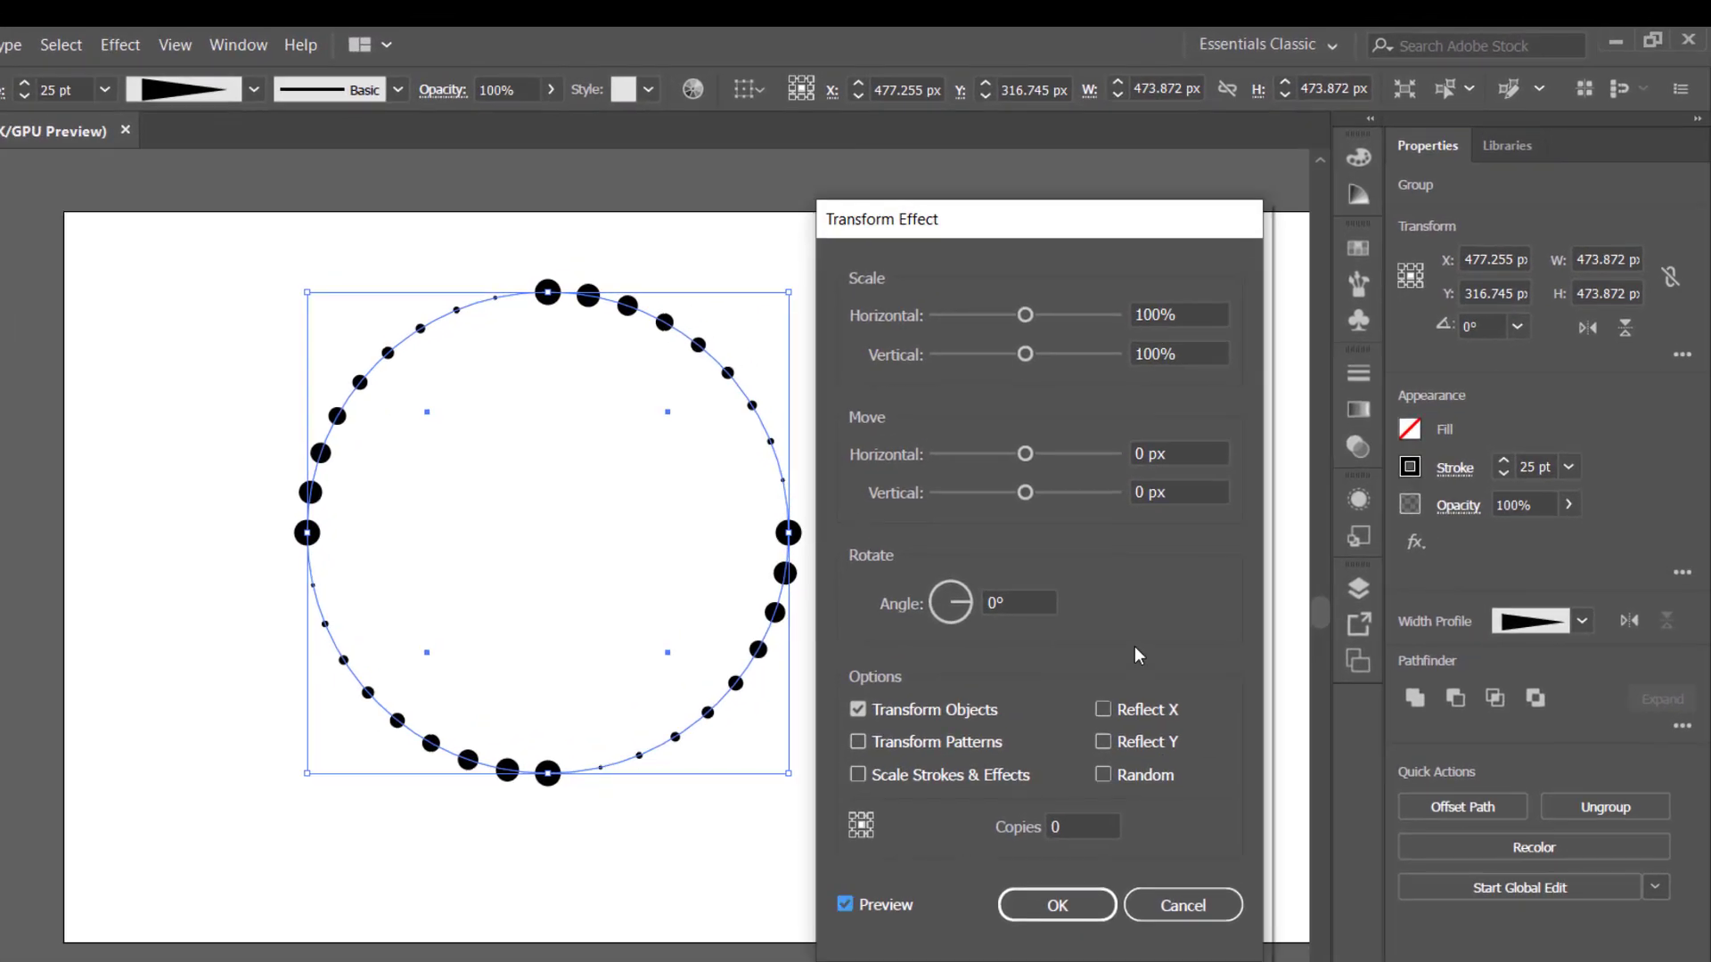
click(1156, 313)
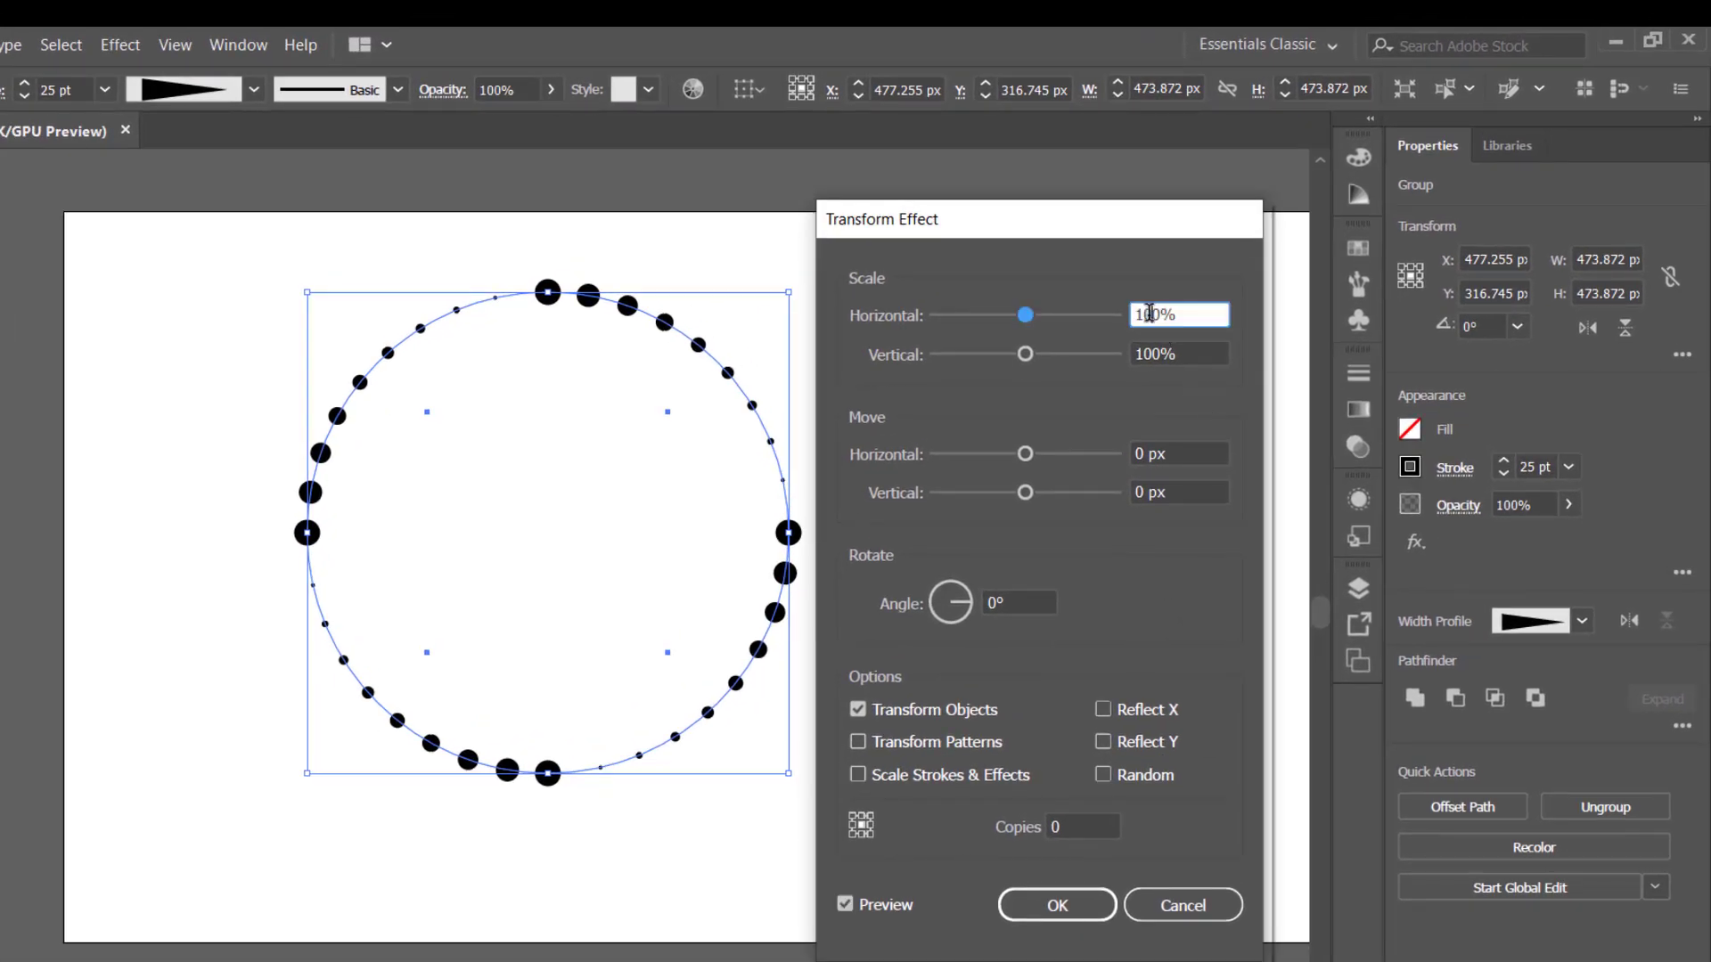
drag(1156, 313, 1132, 314)
text(93)
Set the vertical scale to 93% and the horizontal move to 0 px.
drag(1027, 352, 1019, 352)
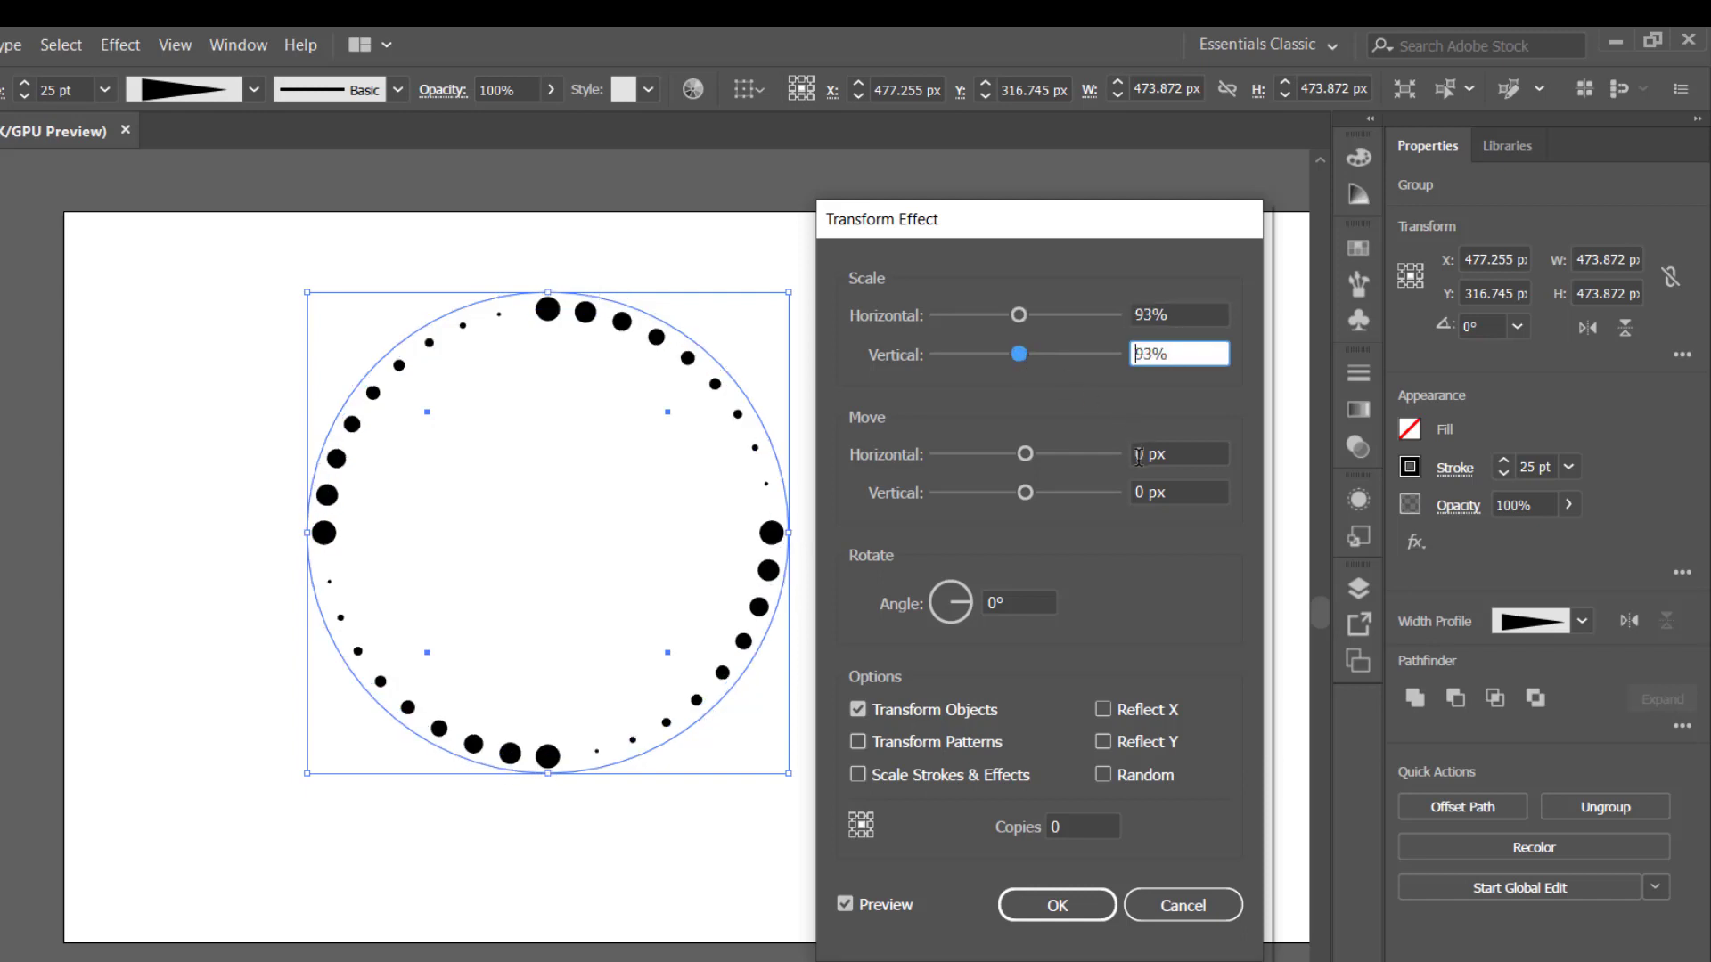
drag(1025, 453, 1028, 455)
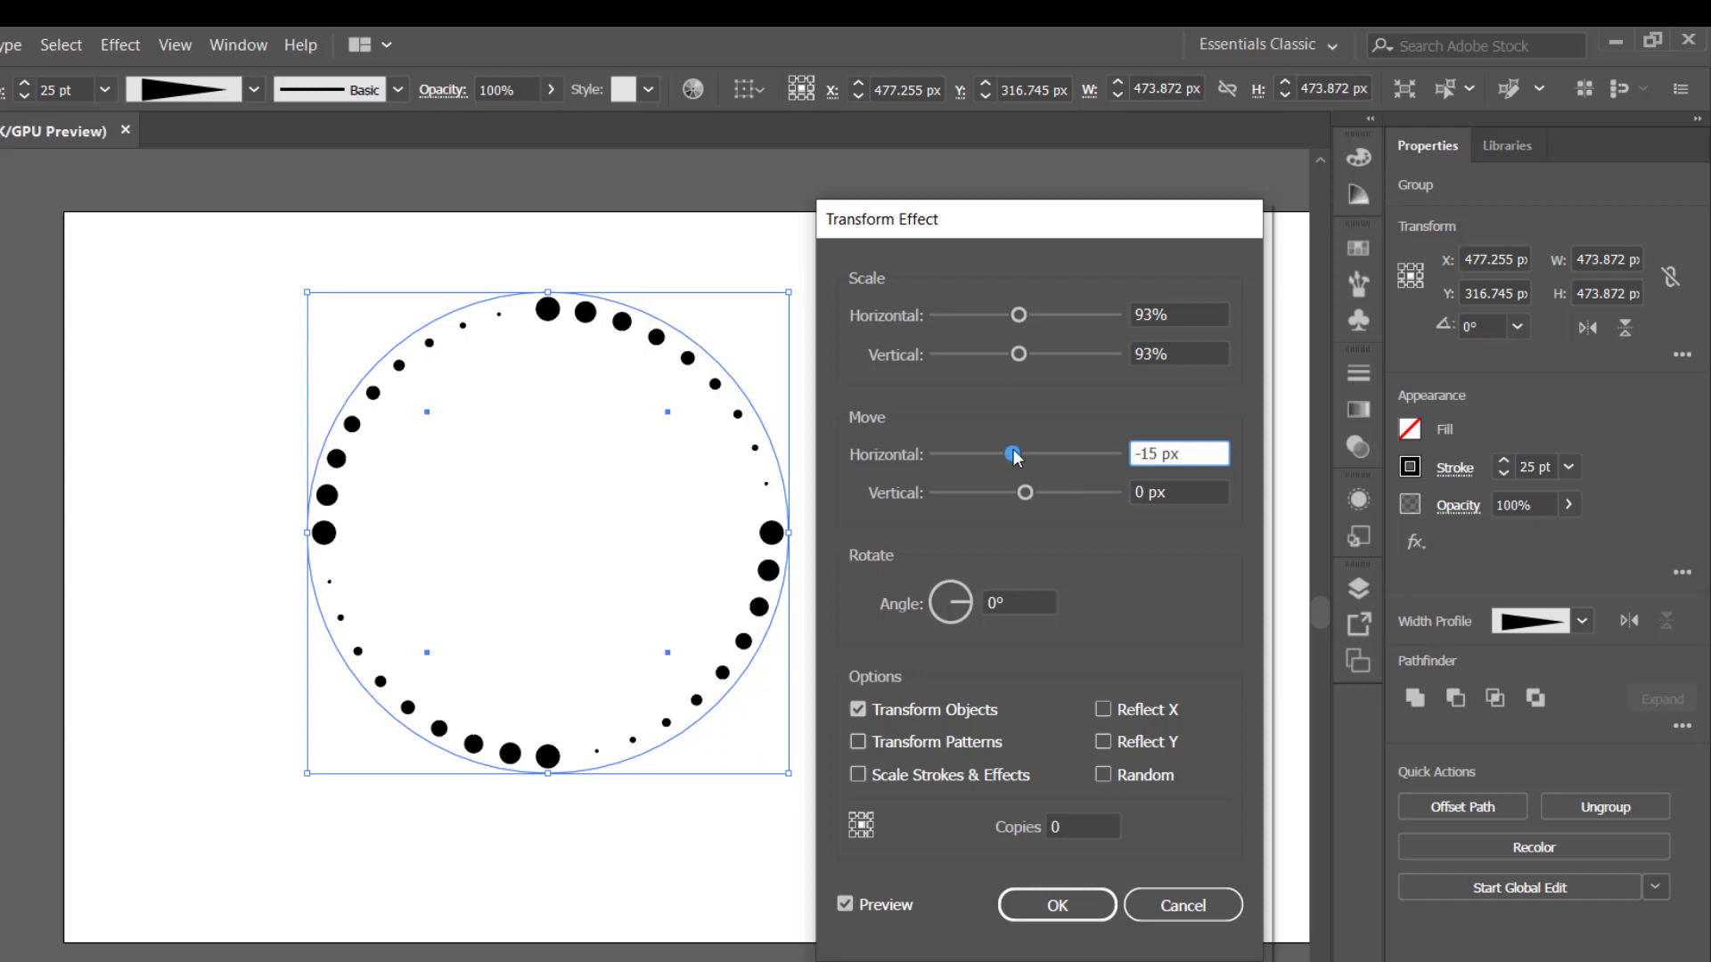
drag(1029, 458, 1017, 454)
drag(1151, 462, 1111, 451)
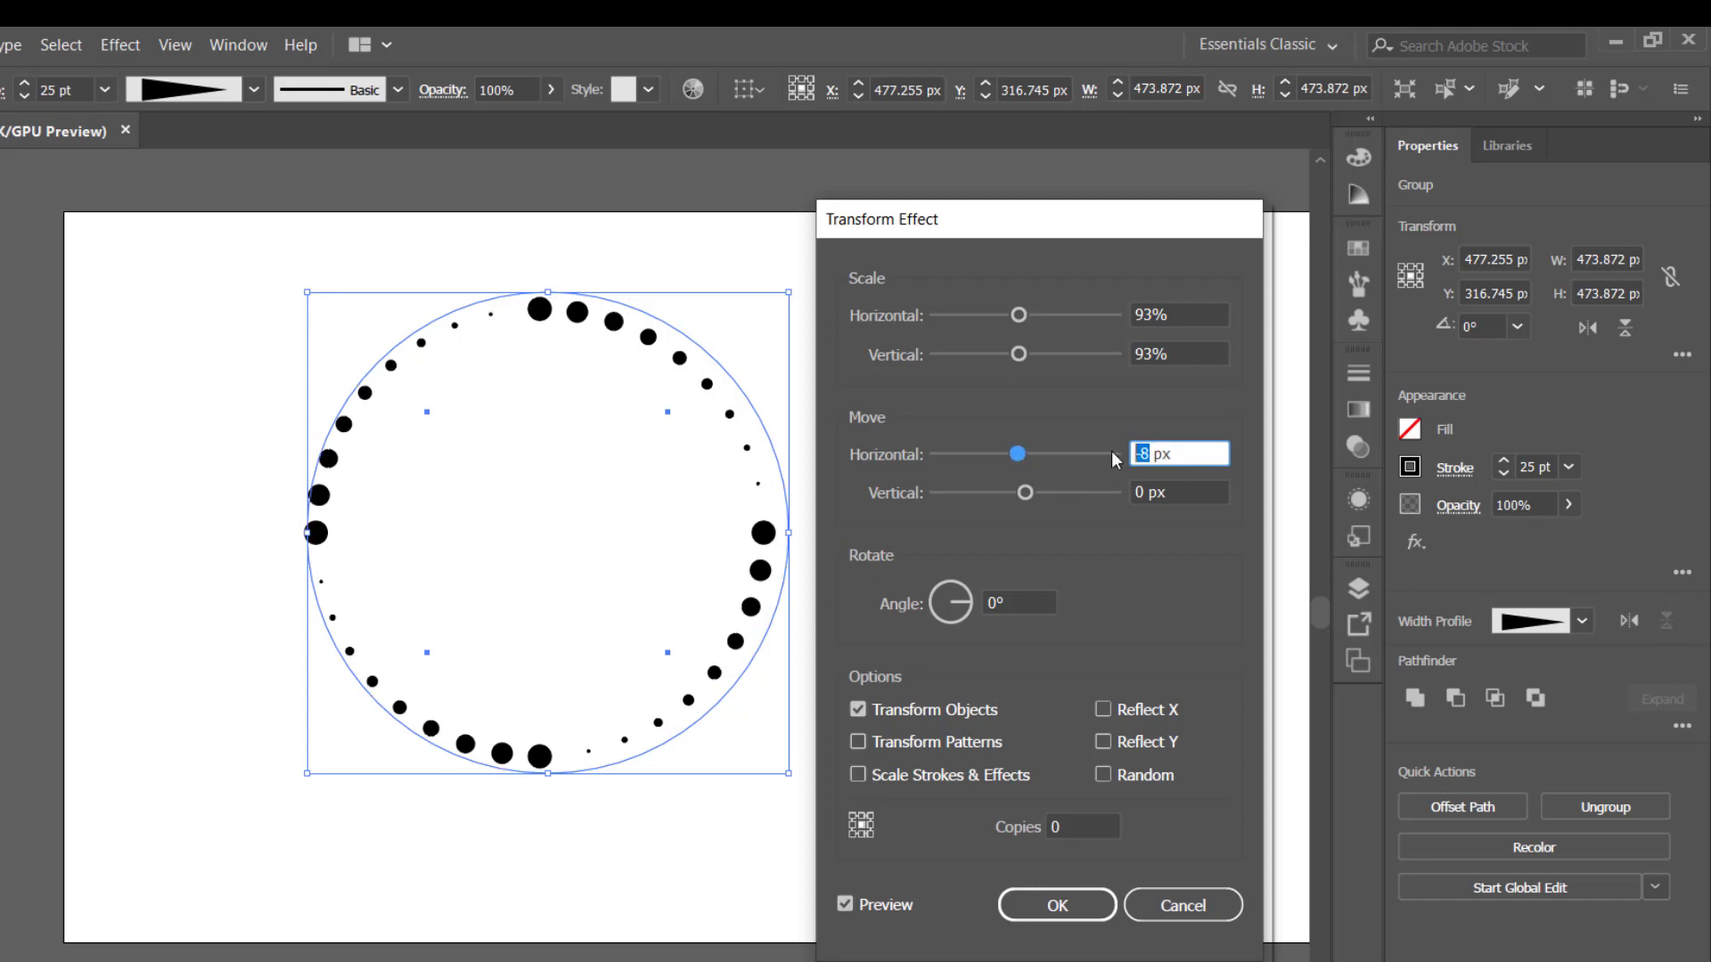
text(0)
Raise the rotation angle toward 13° and increase copies toward 35 to fill the spiral centre.
click(997, 602)
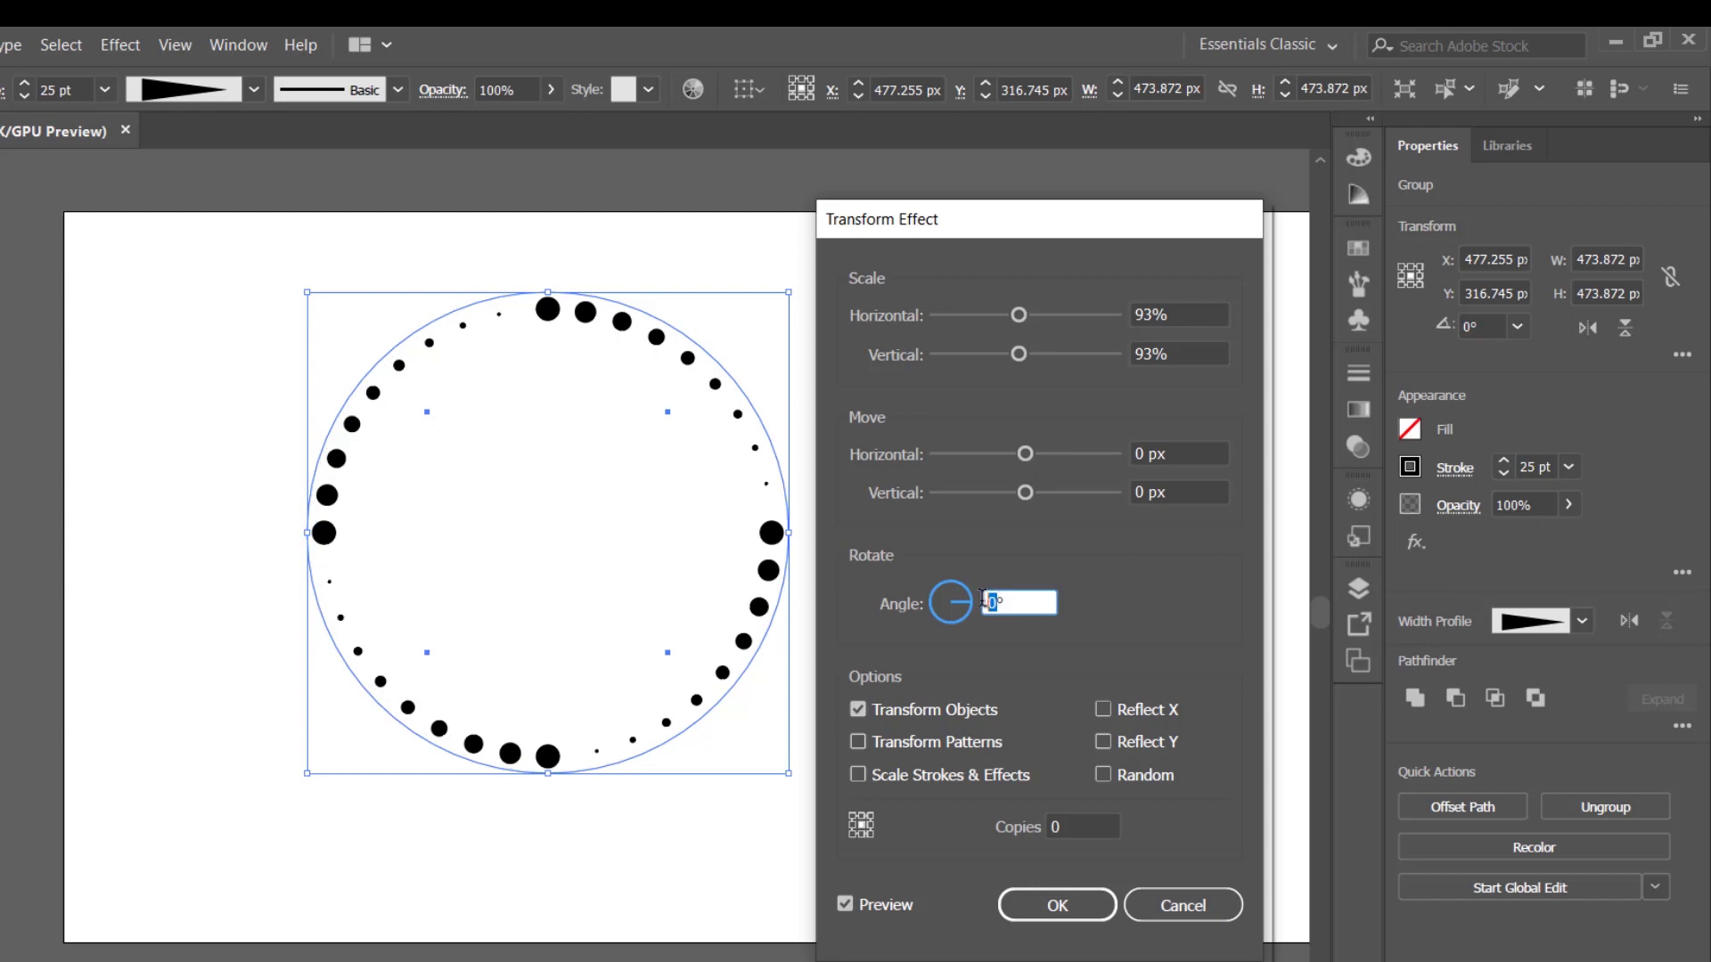
key(Up)
key(Up)
key(Up)
key(Up)
key(Up)
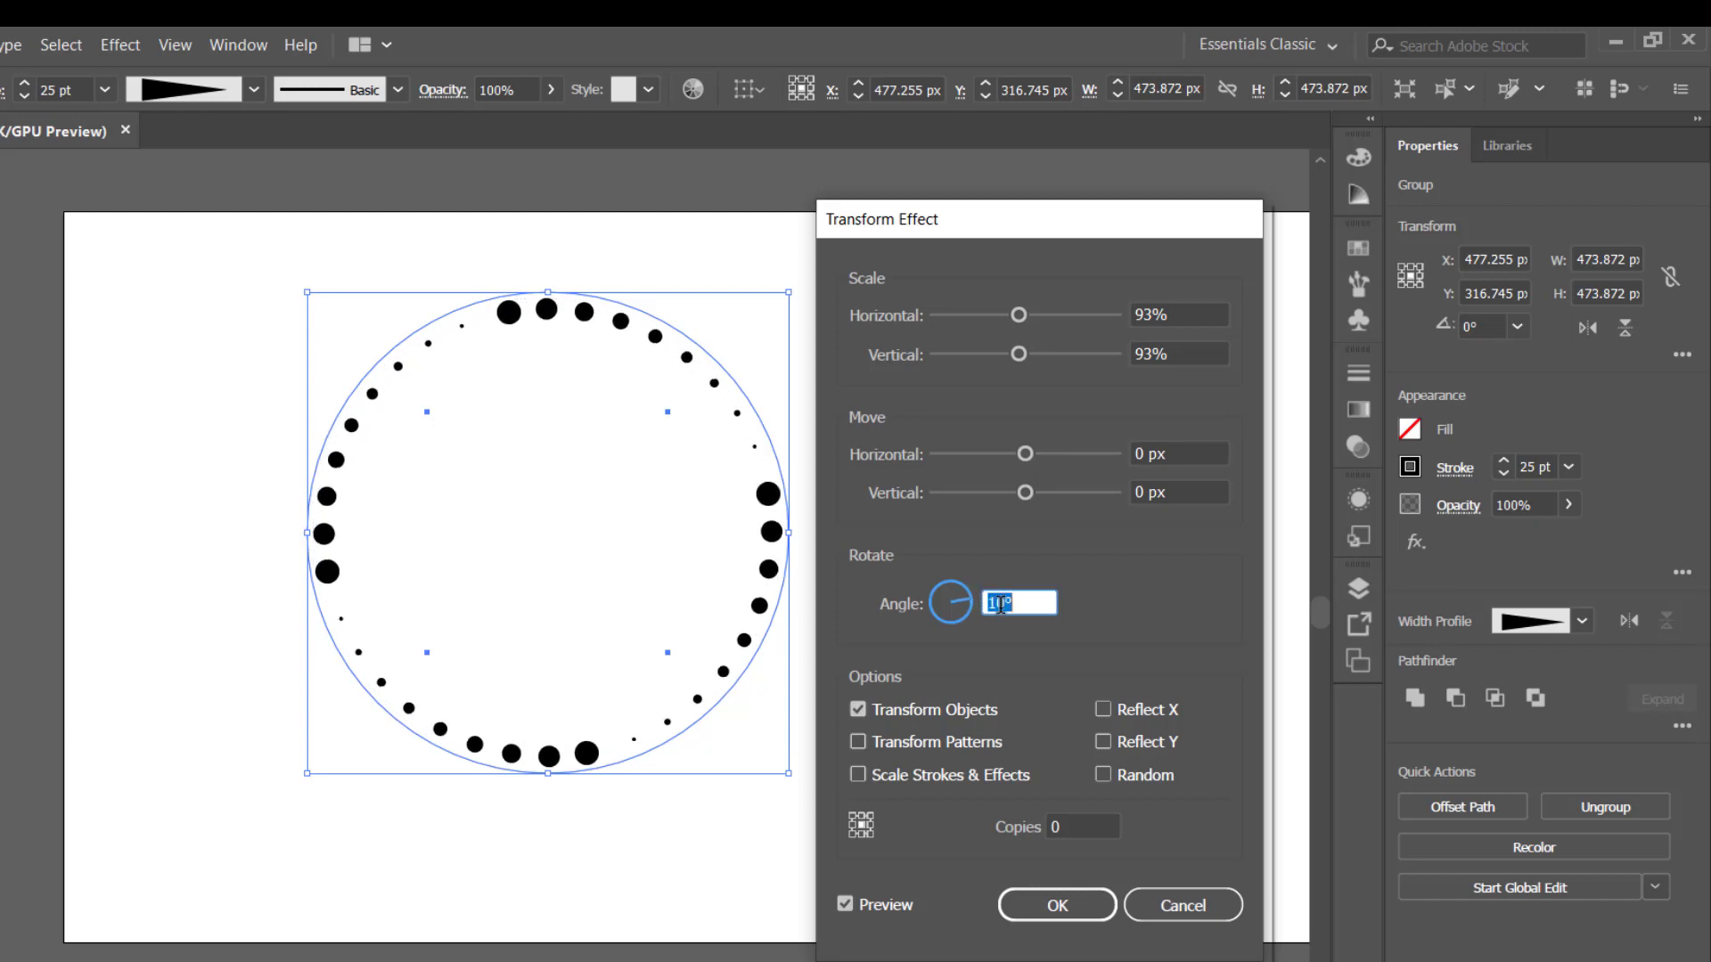
key(Up)
key(Up)
key(Up)
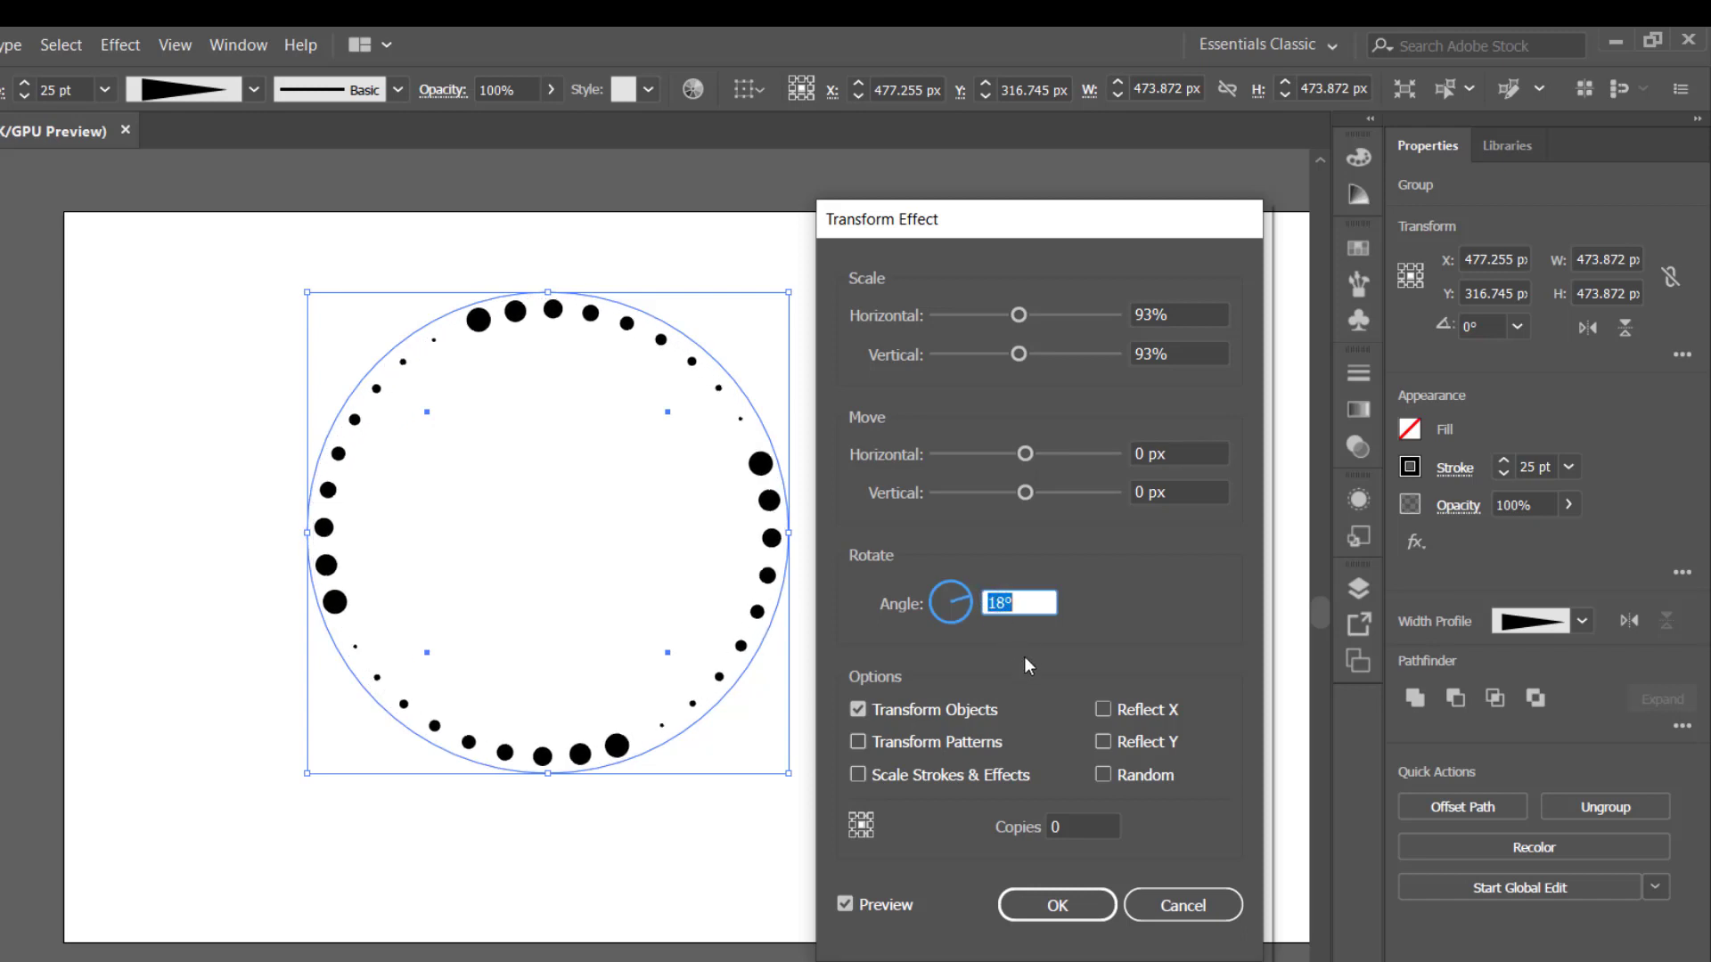
key(Up)
key(Up)
key(Up)
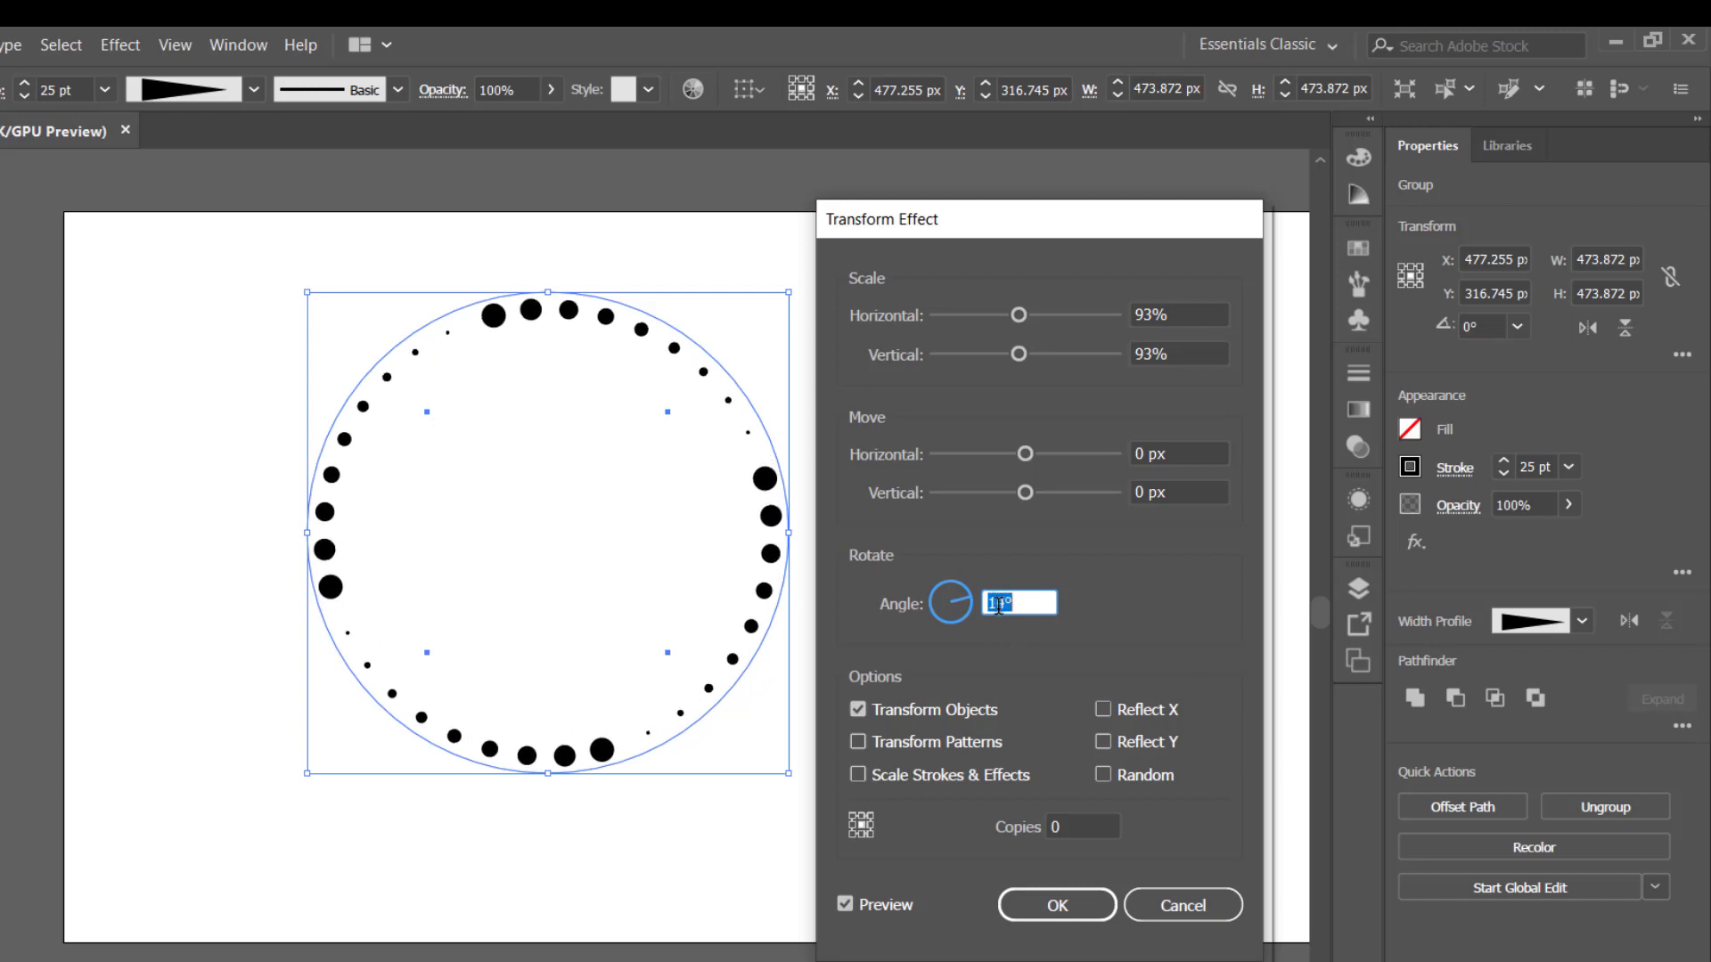
key(Up)
key(Up)
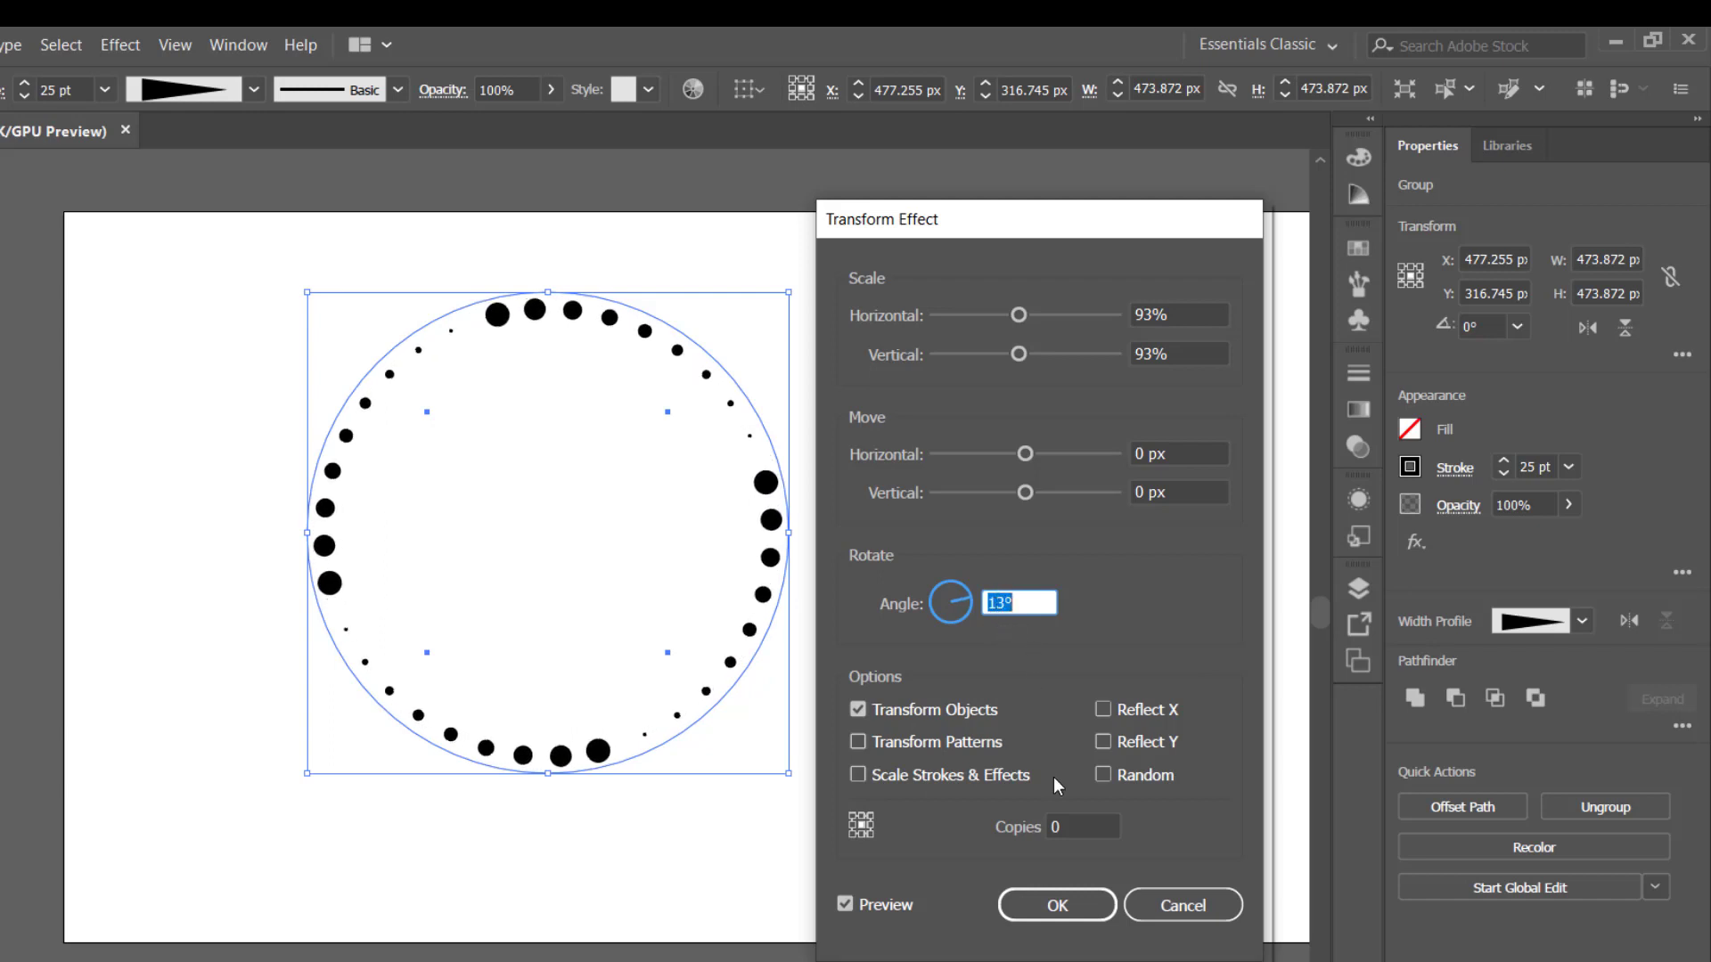
click(1072, 824)
key(Up)
key(Up)
key(Up)
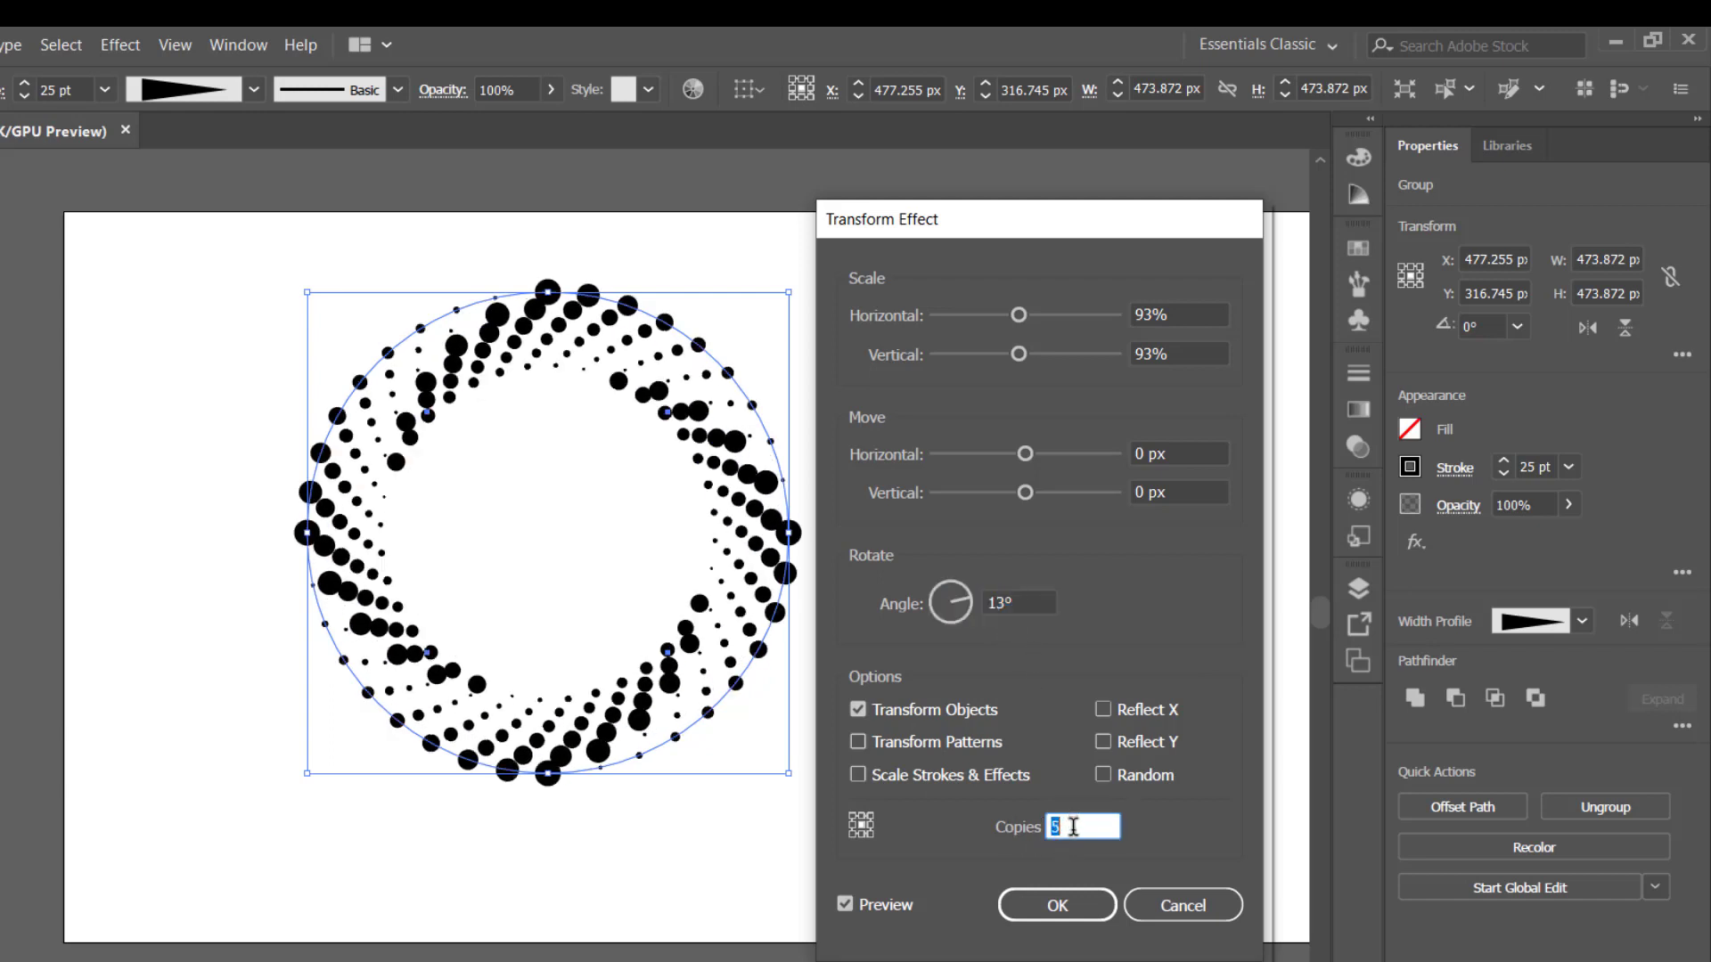
key(Up)
key(Up)
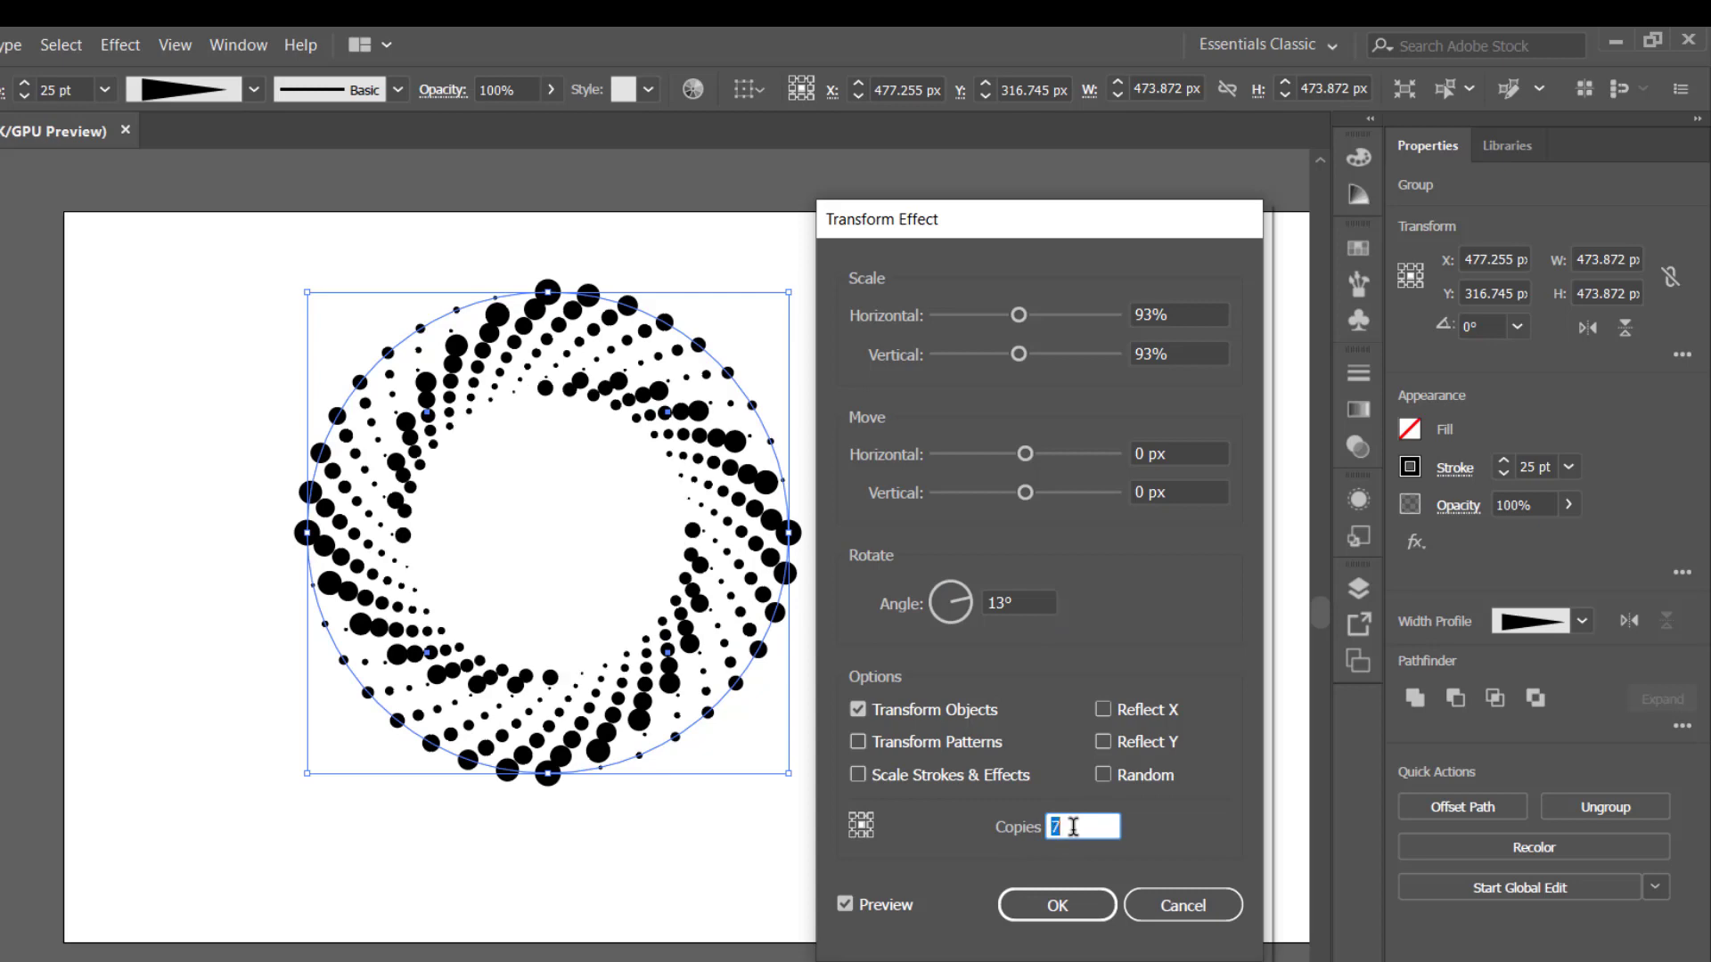
key(Up)
key(Up)
key(Up)
key(Up)
key(Up)
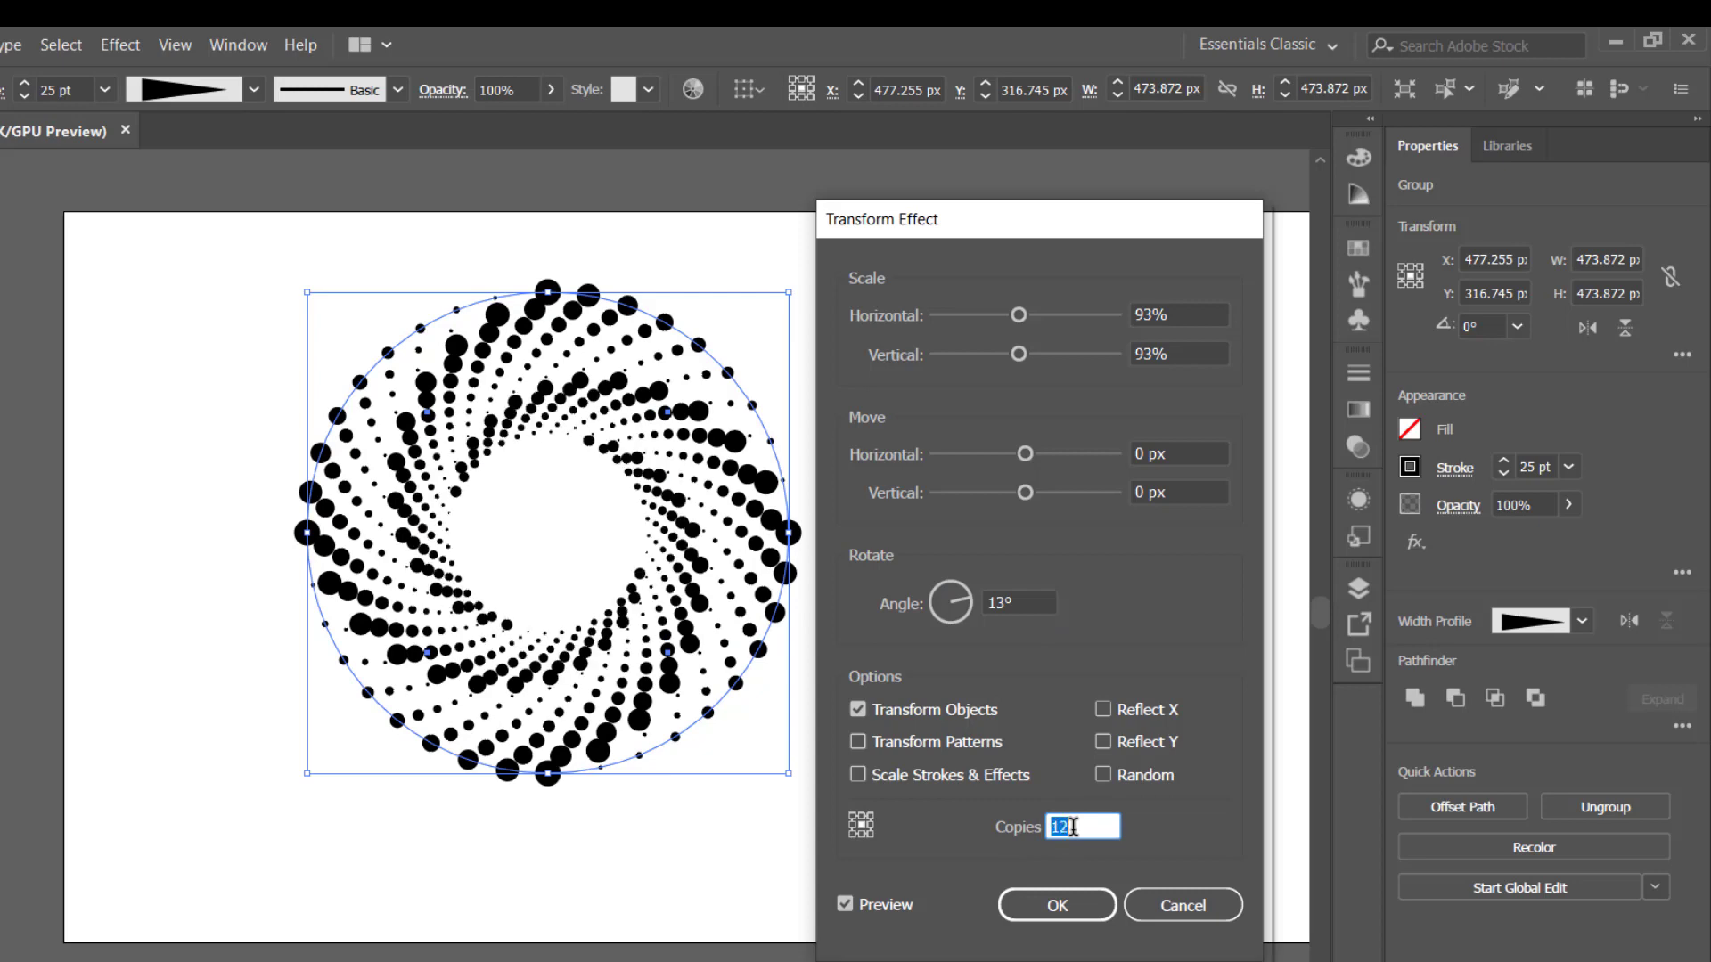
key(Up)
key(Up)
key(Up)
key(Up)
key(Up)
key(Up)
key(Up)
key(Up)
key(Up)
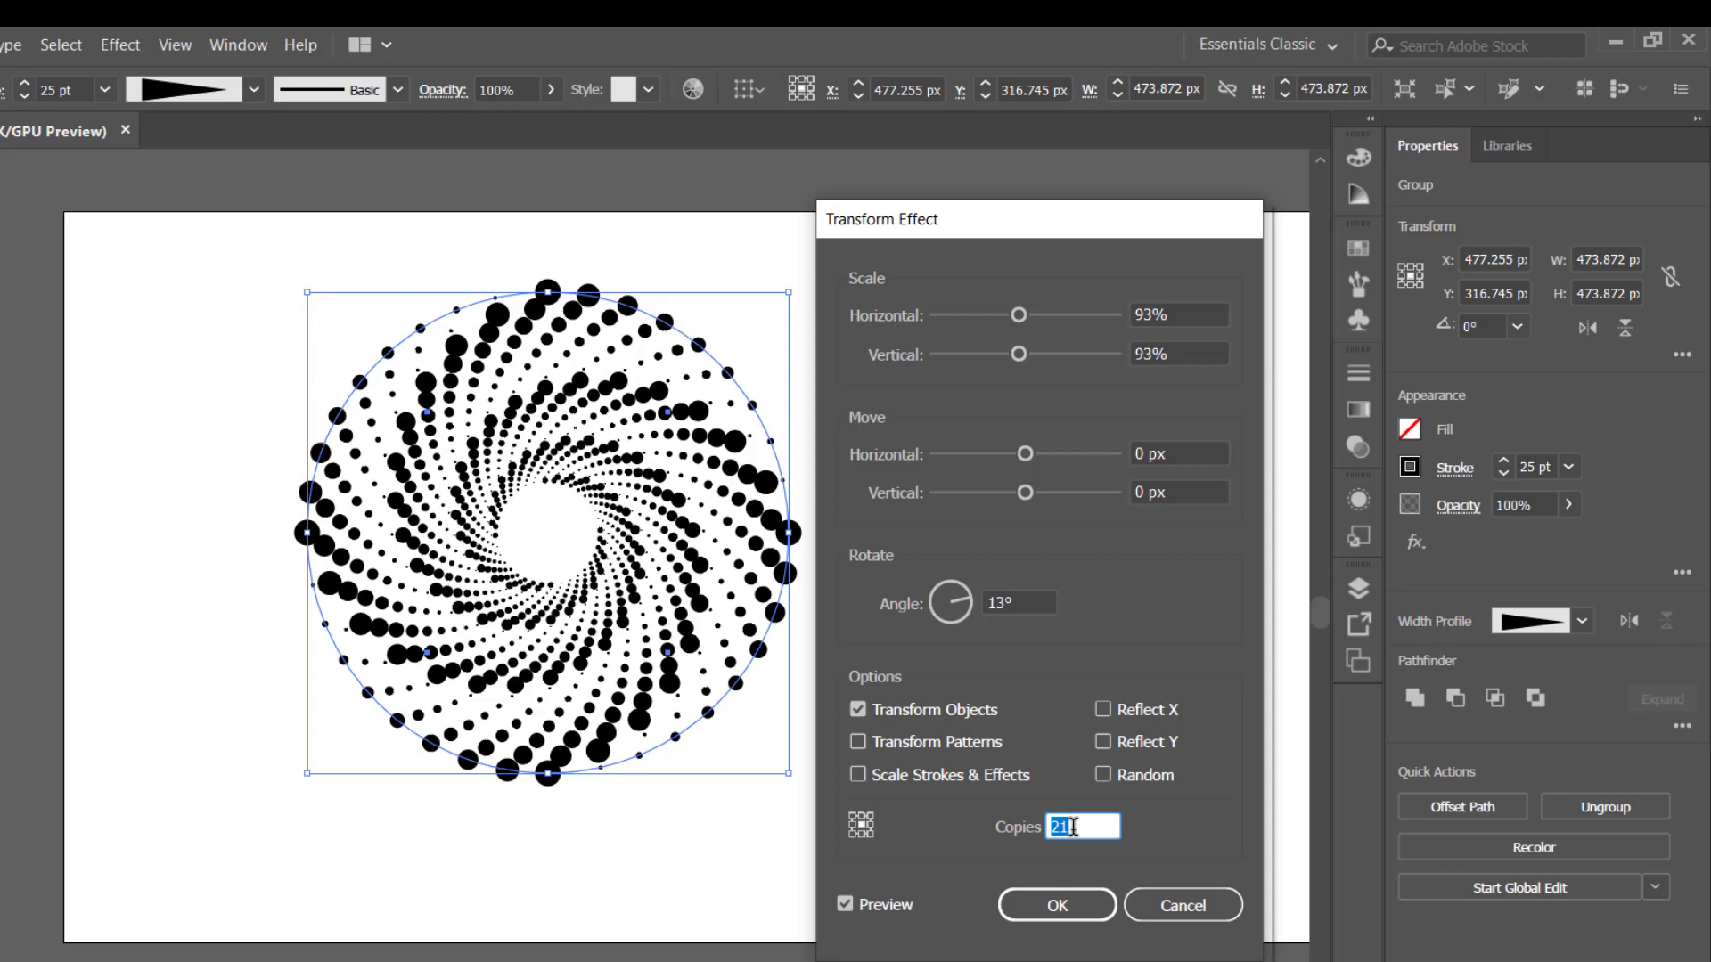
key(Up)
key(Up)
key(Up)
key(Up)
key(Up)
key(Up)
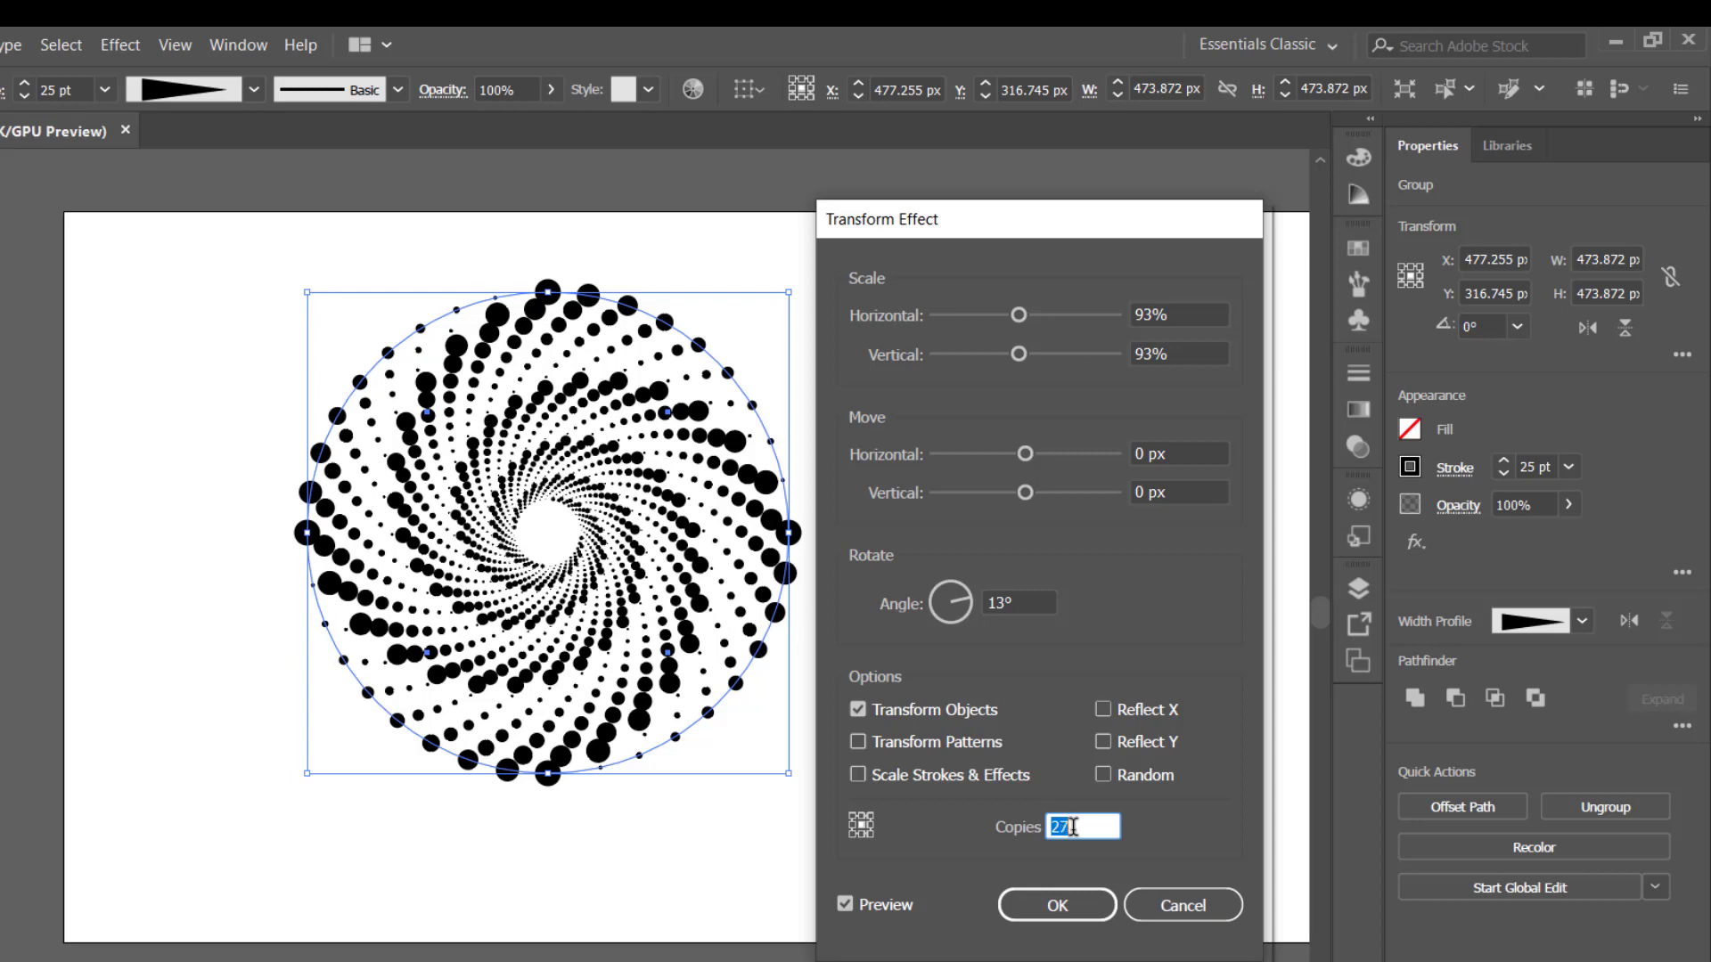
key(Up)
key(Up)
key(Up)
key(Up)
key(Up)
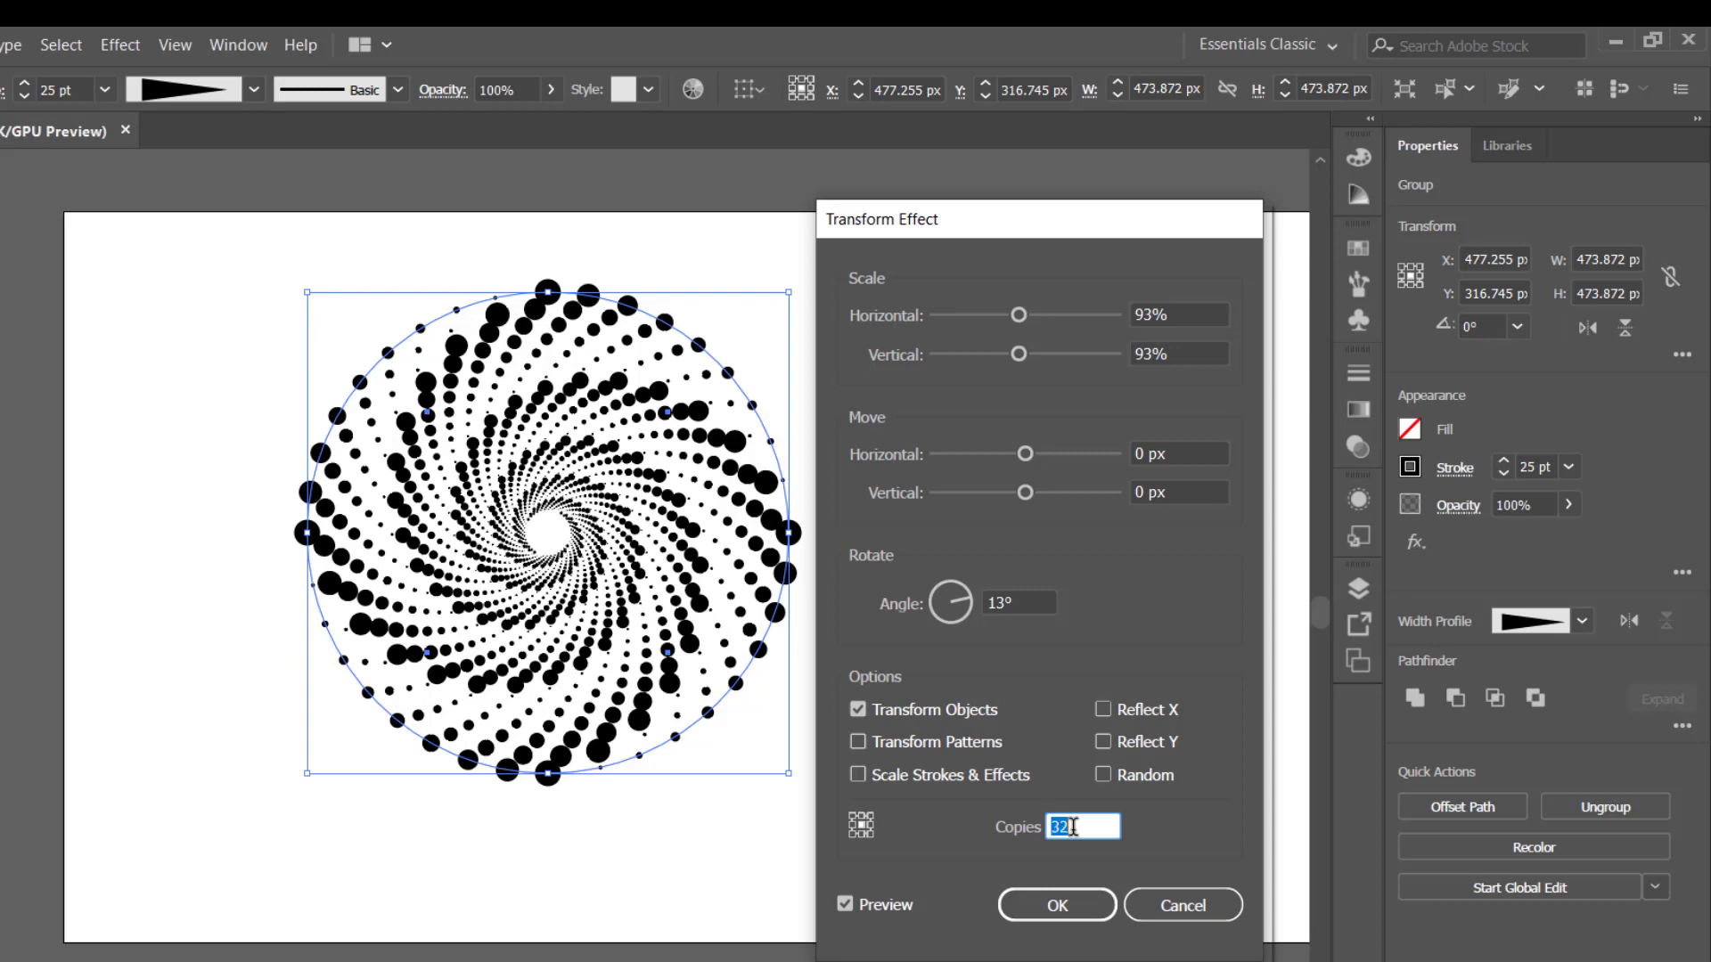
key(Up)
key(Up)
key(Up)
Try rotation angles from 10° to 14°, settling the spiral twist at 13°.
click(1012, 606)
text(10)
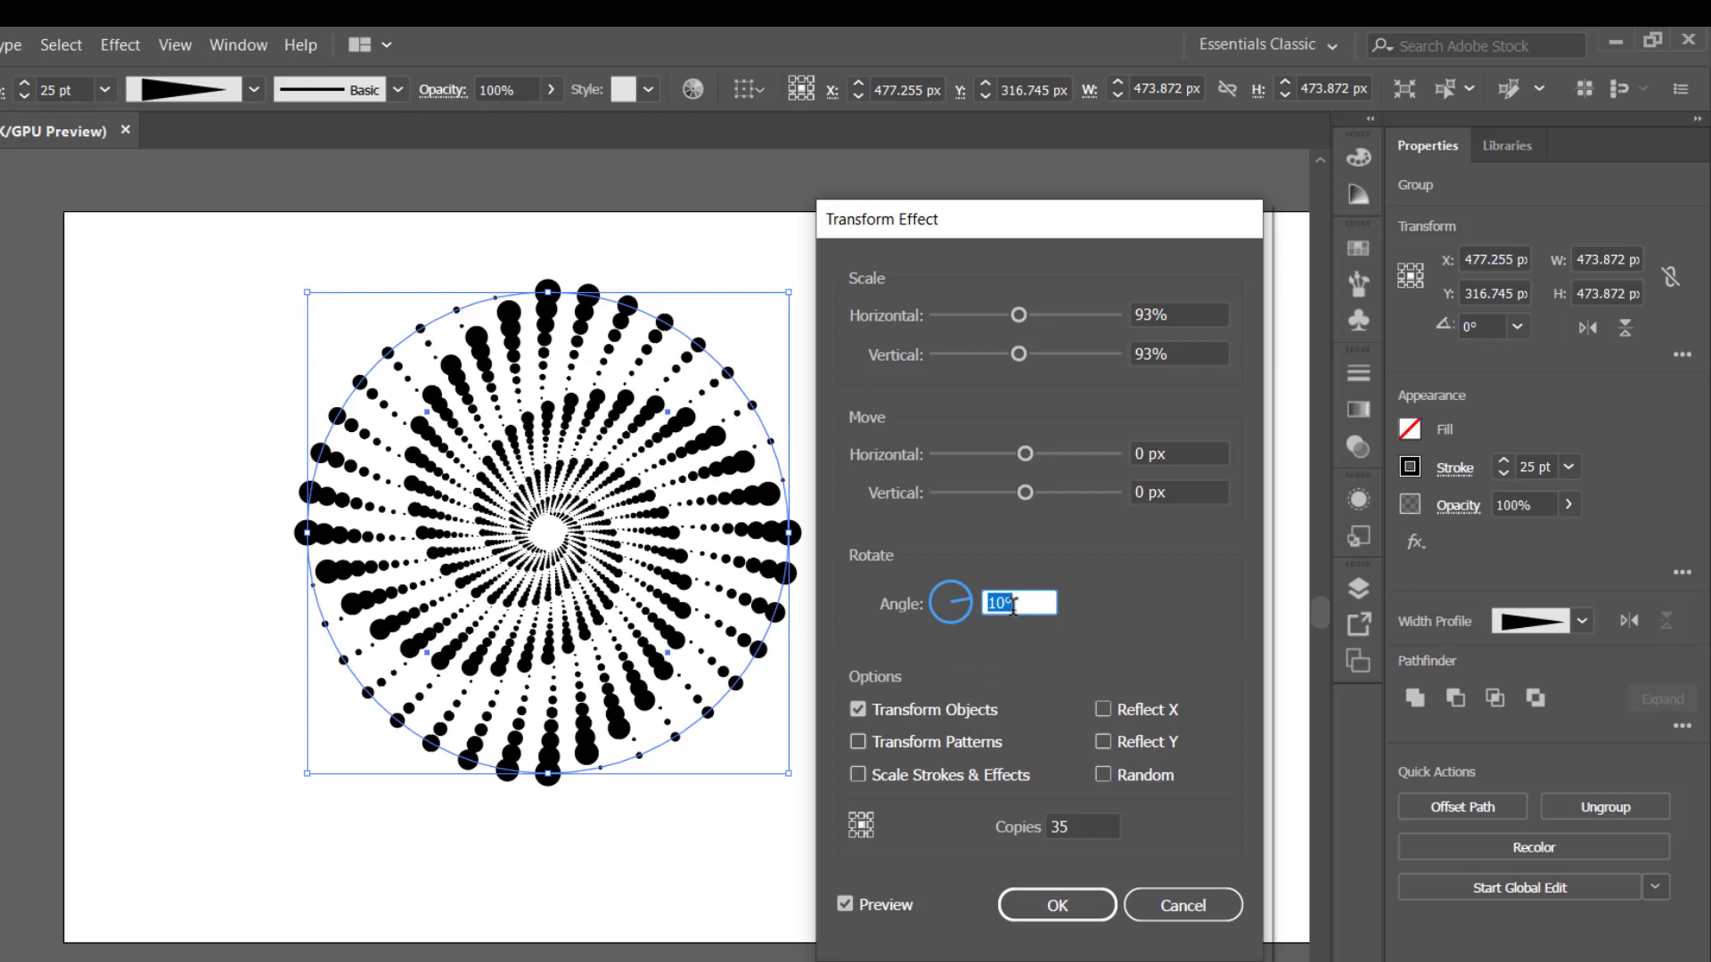
key(Up)
key(Up)
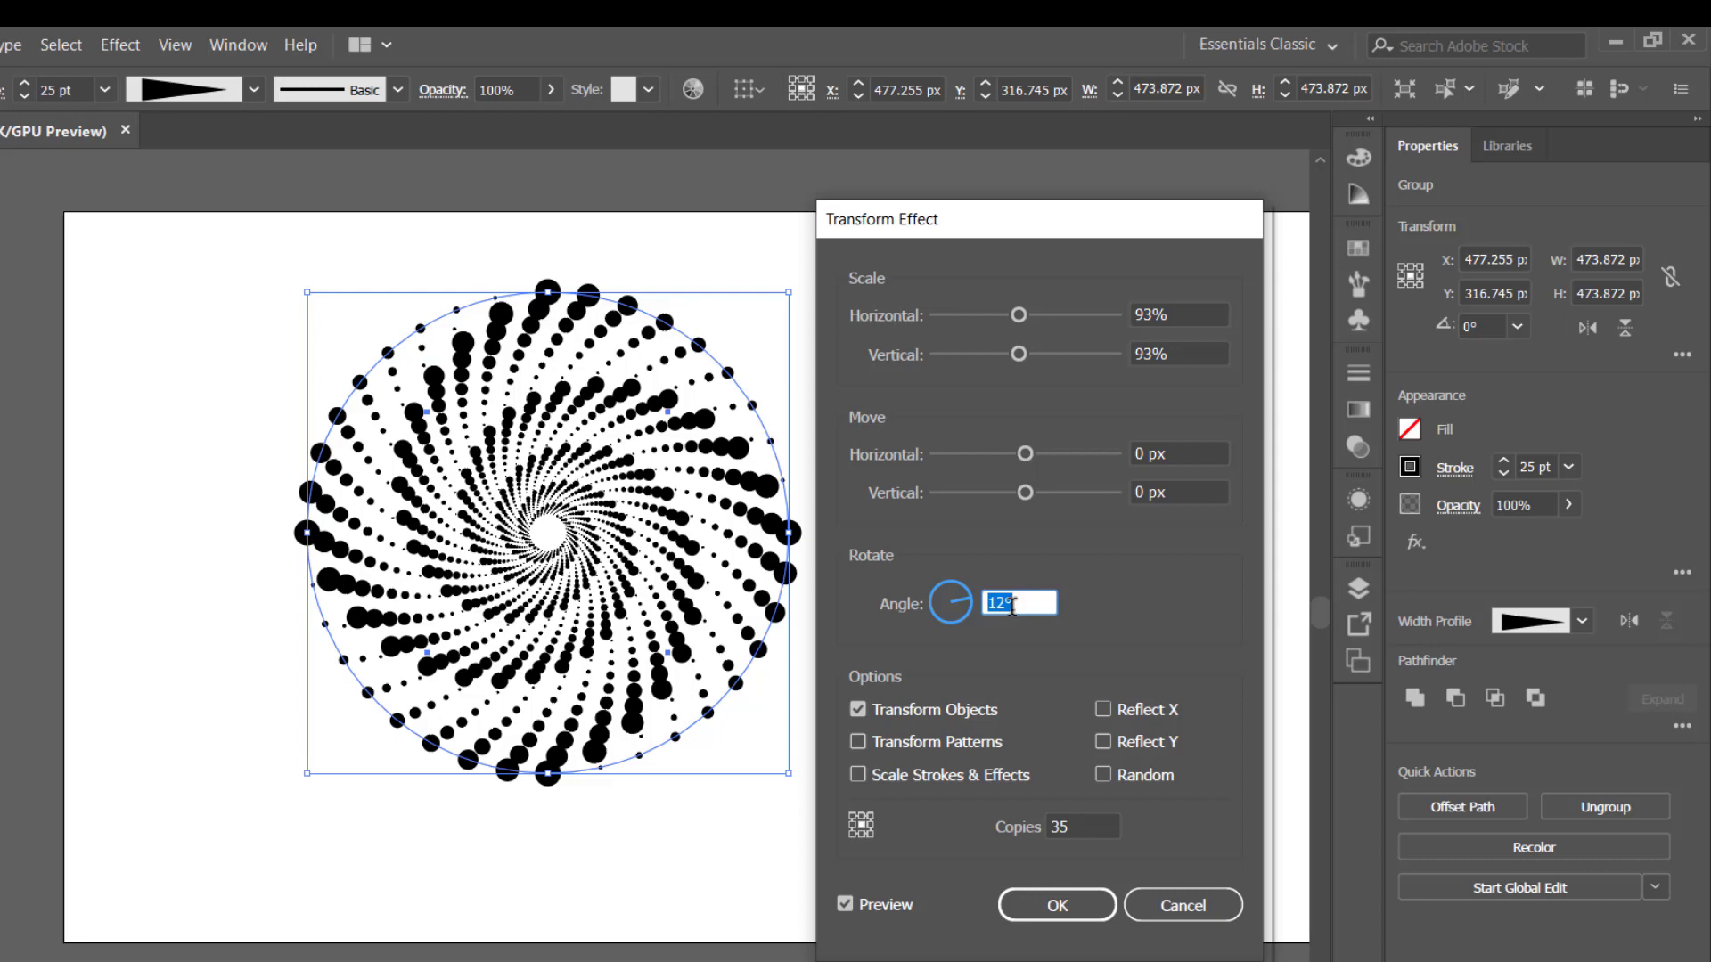
key(Up)
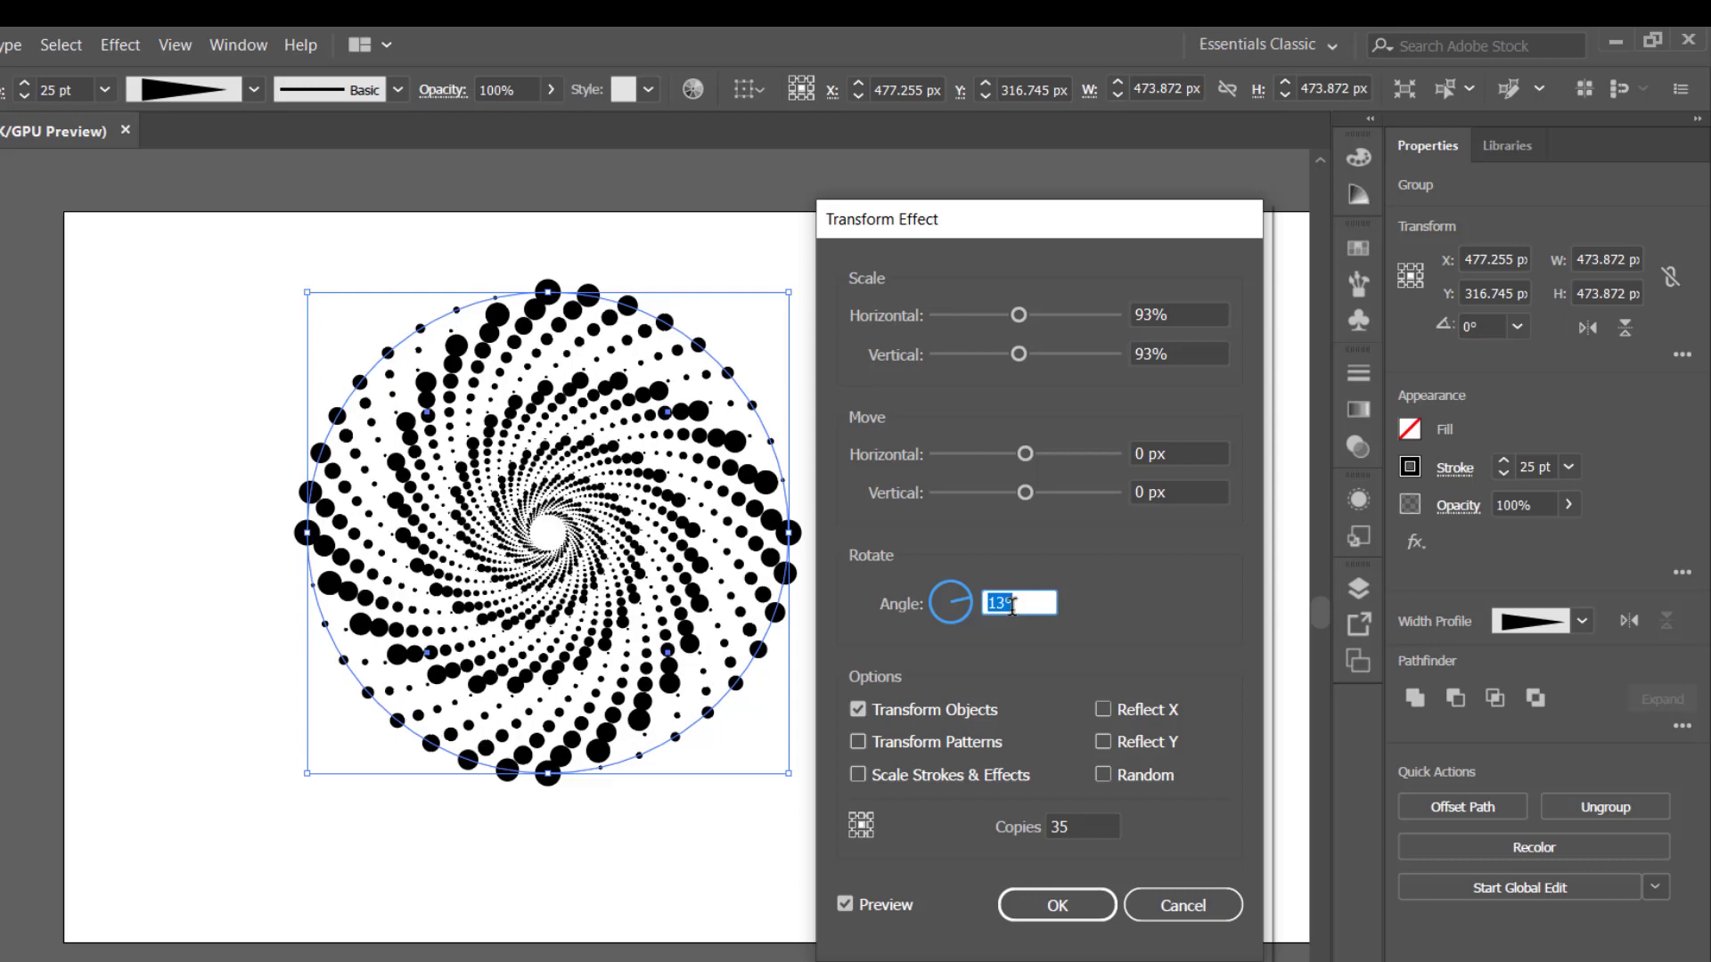
key(Up)
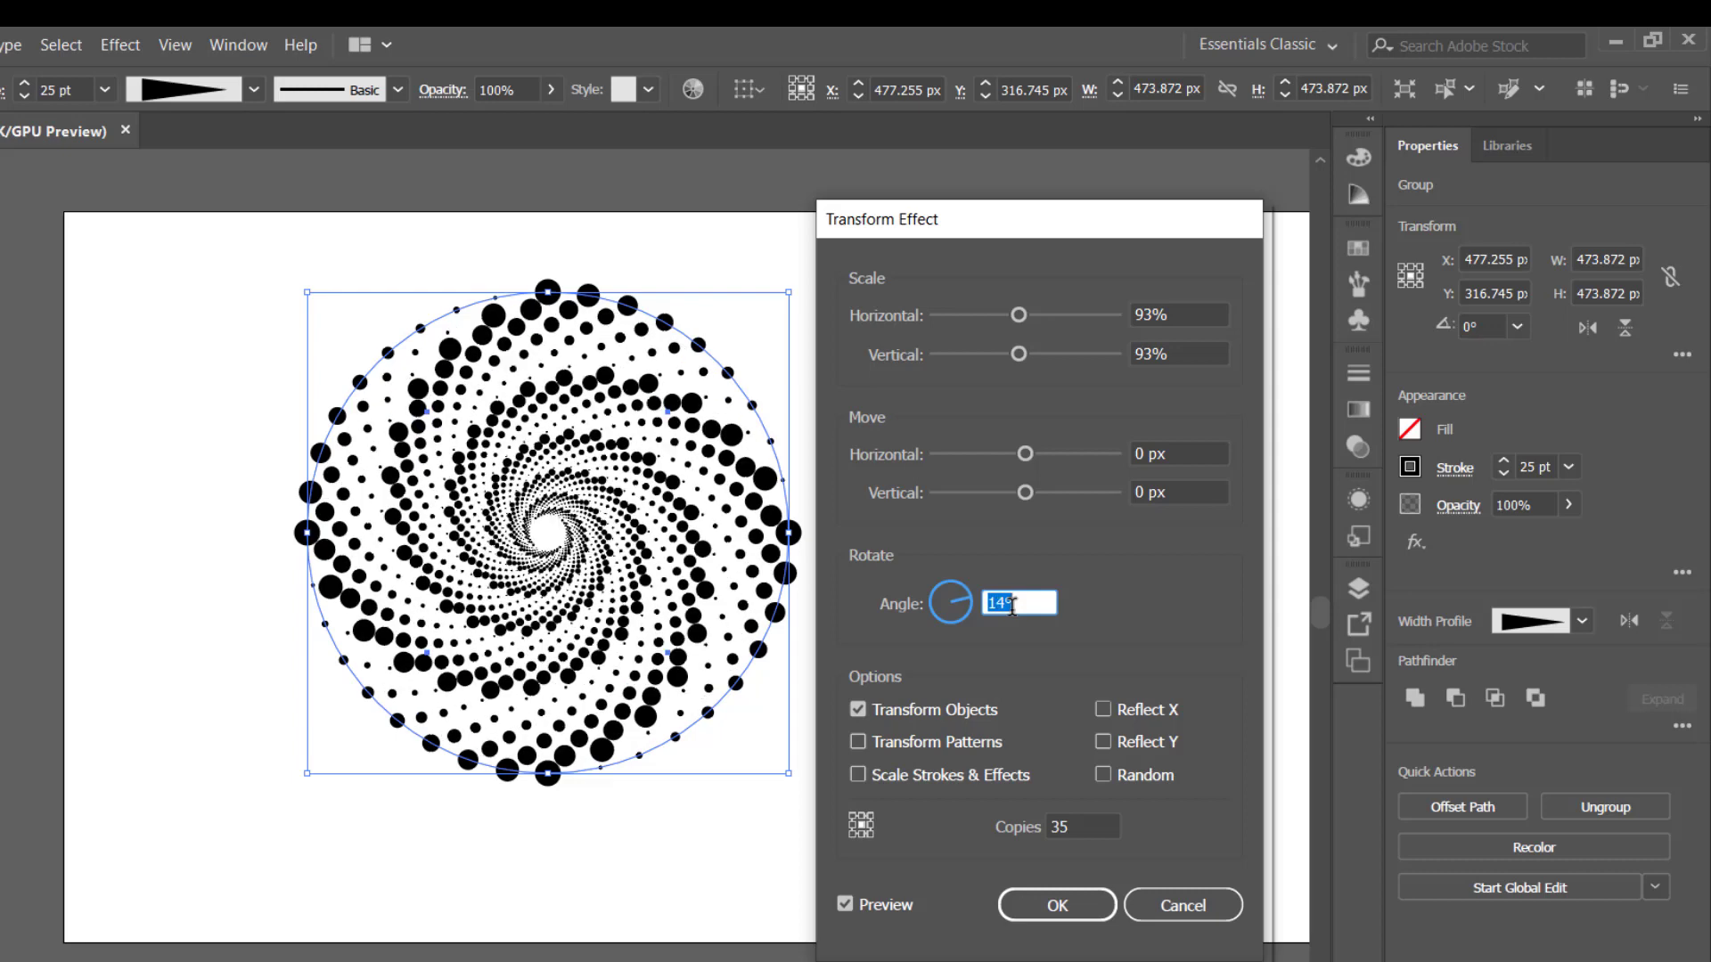
key(Up)
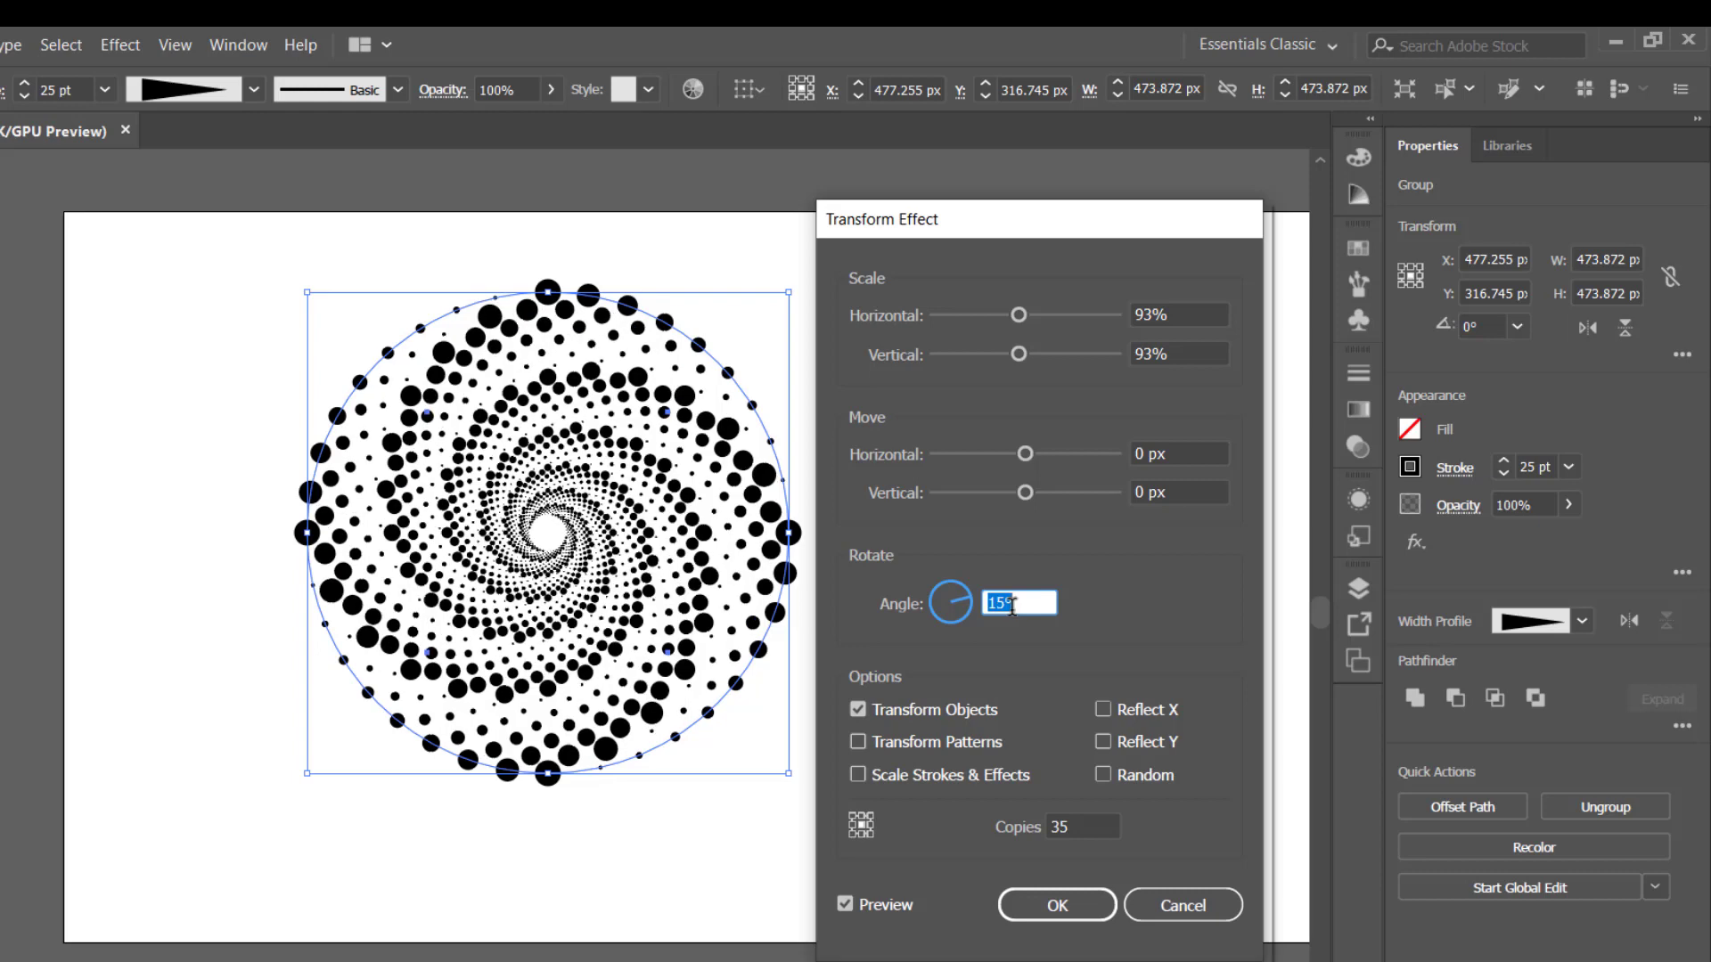
key(Down)
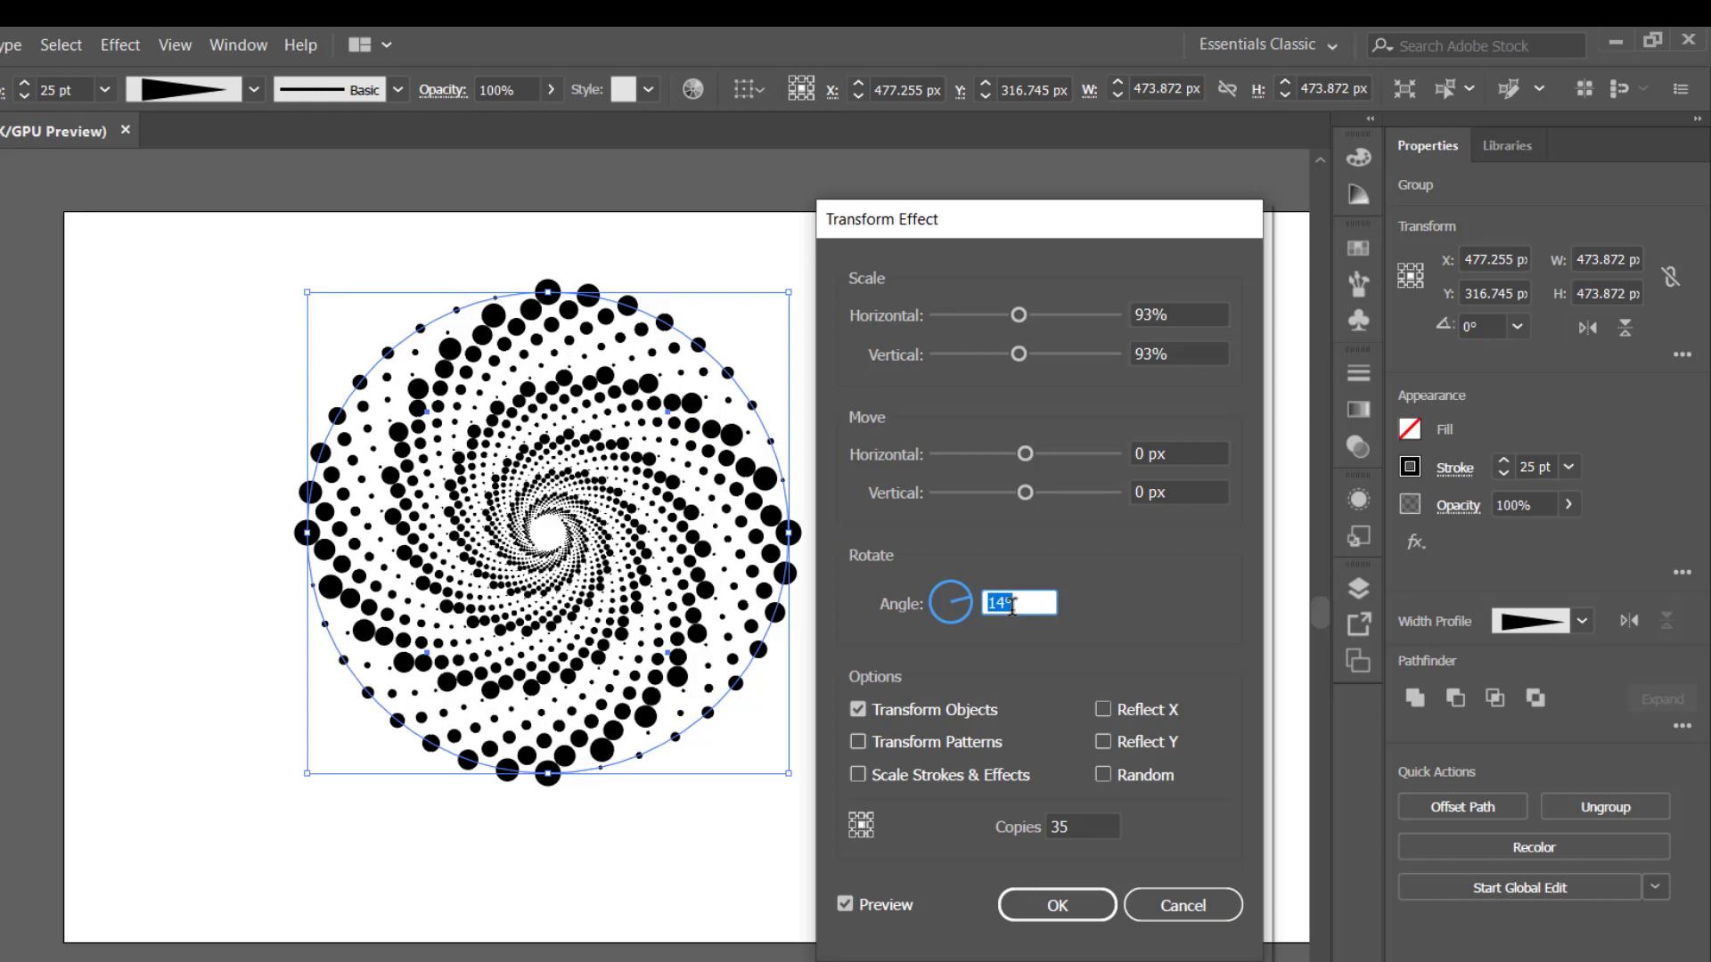
key(Up)
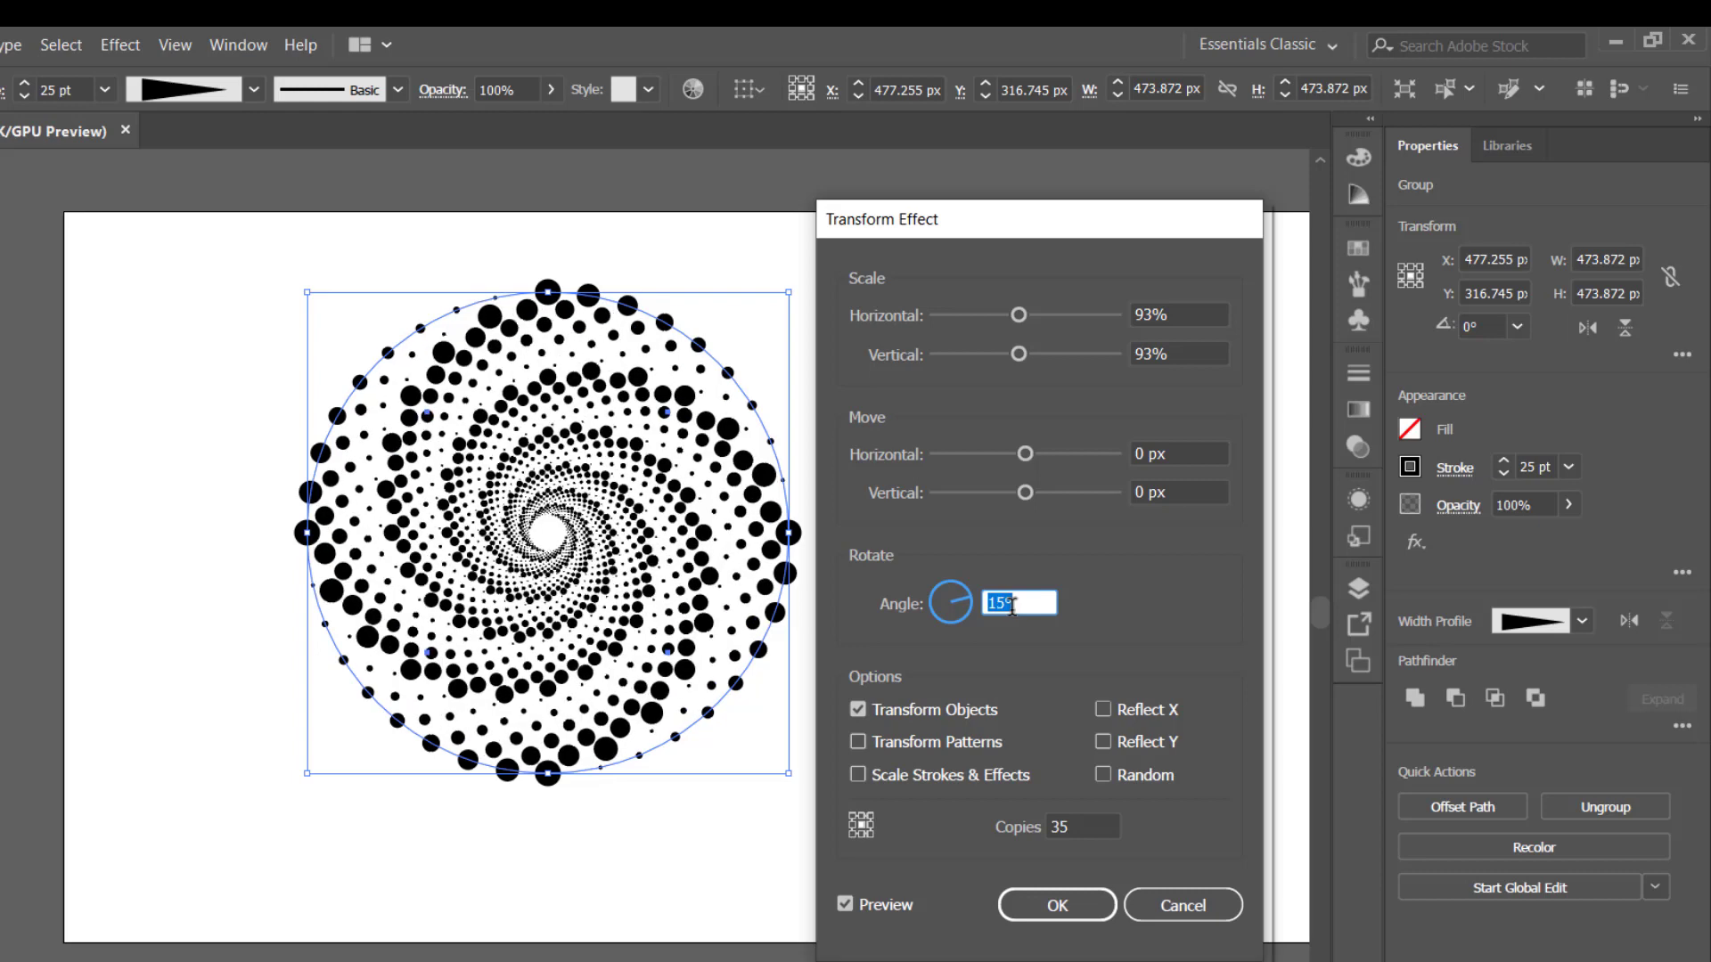
key(Down)
key(Down)
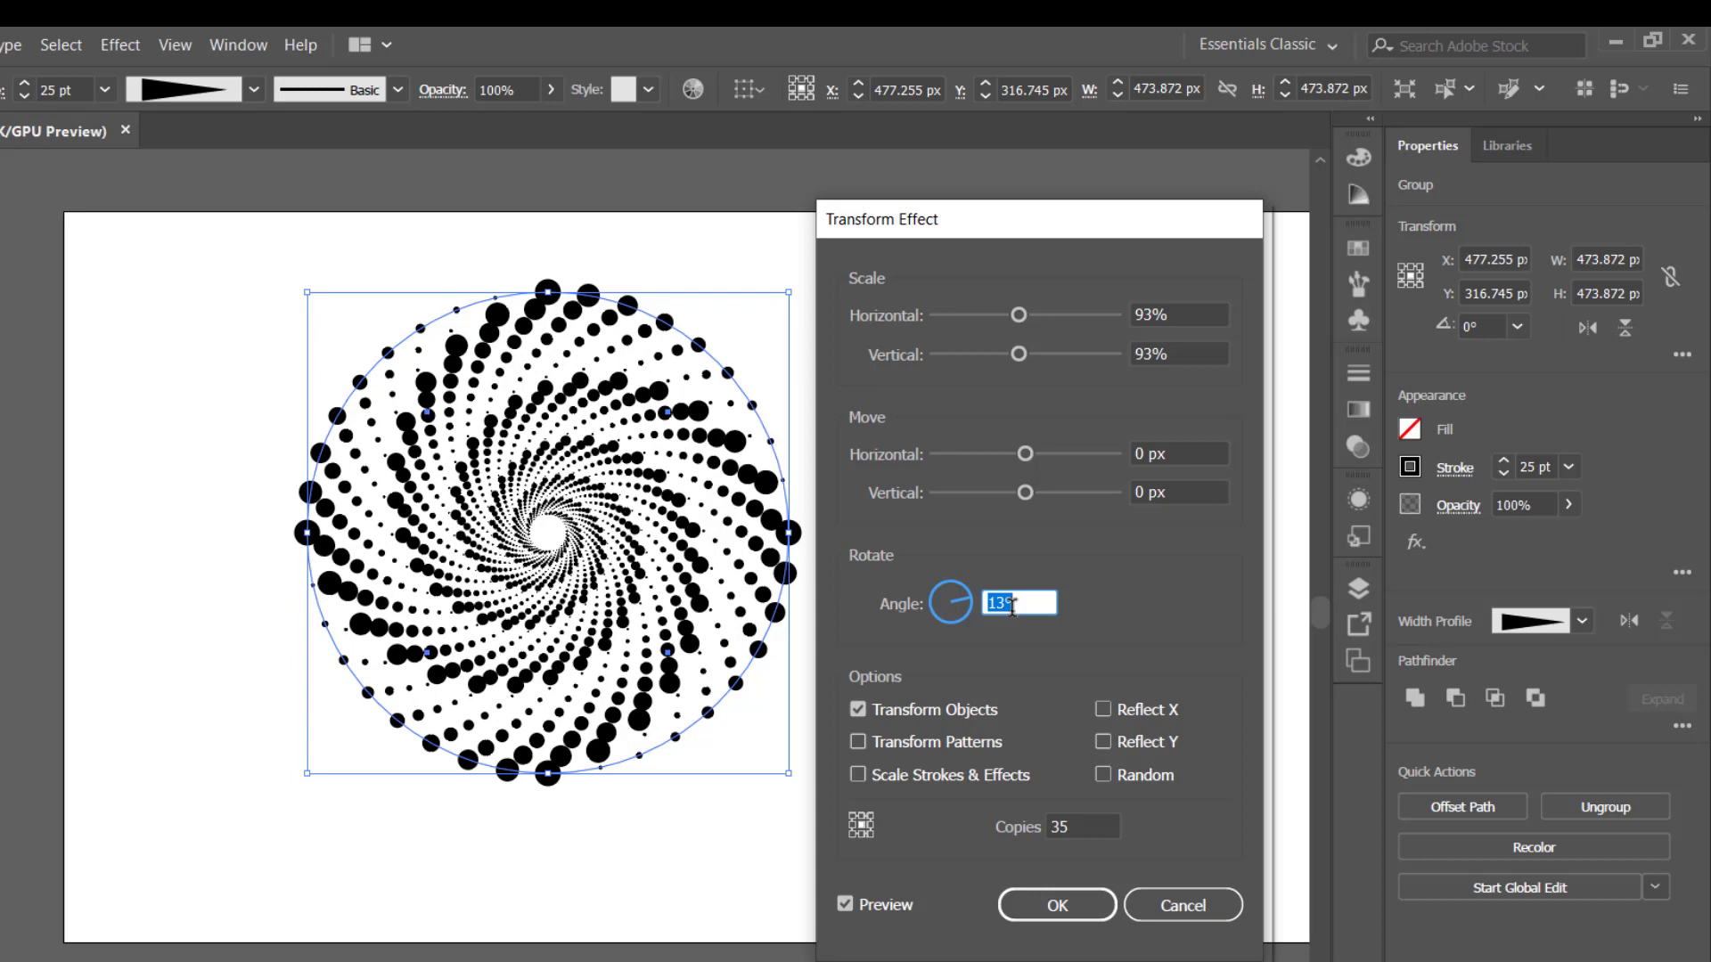
Apply the Transform effect and move the spiral group into position.
click(1086, 907)
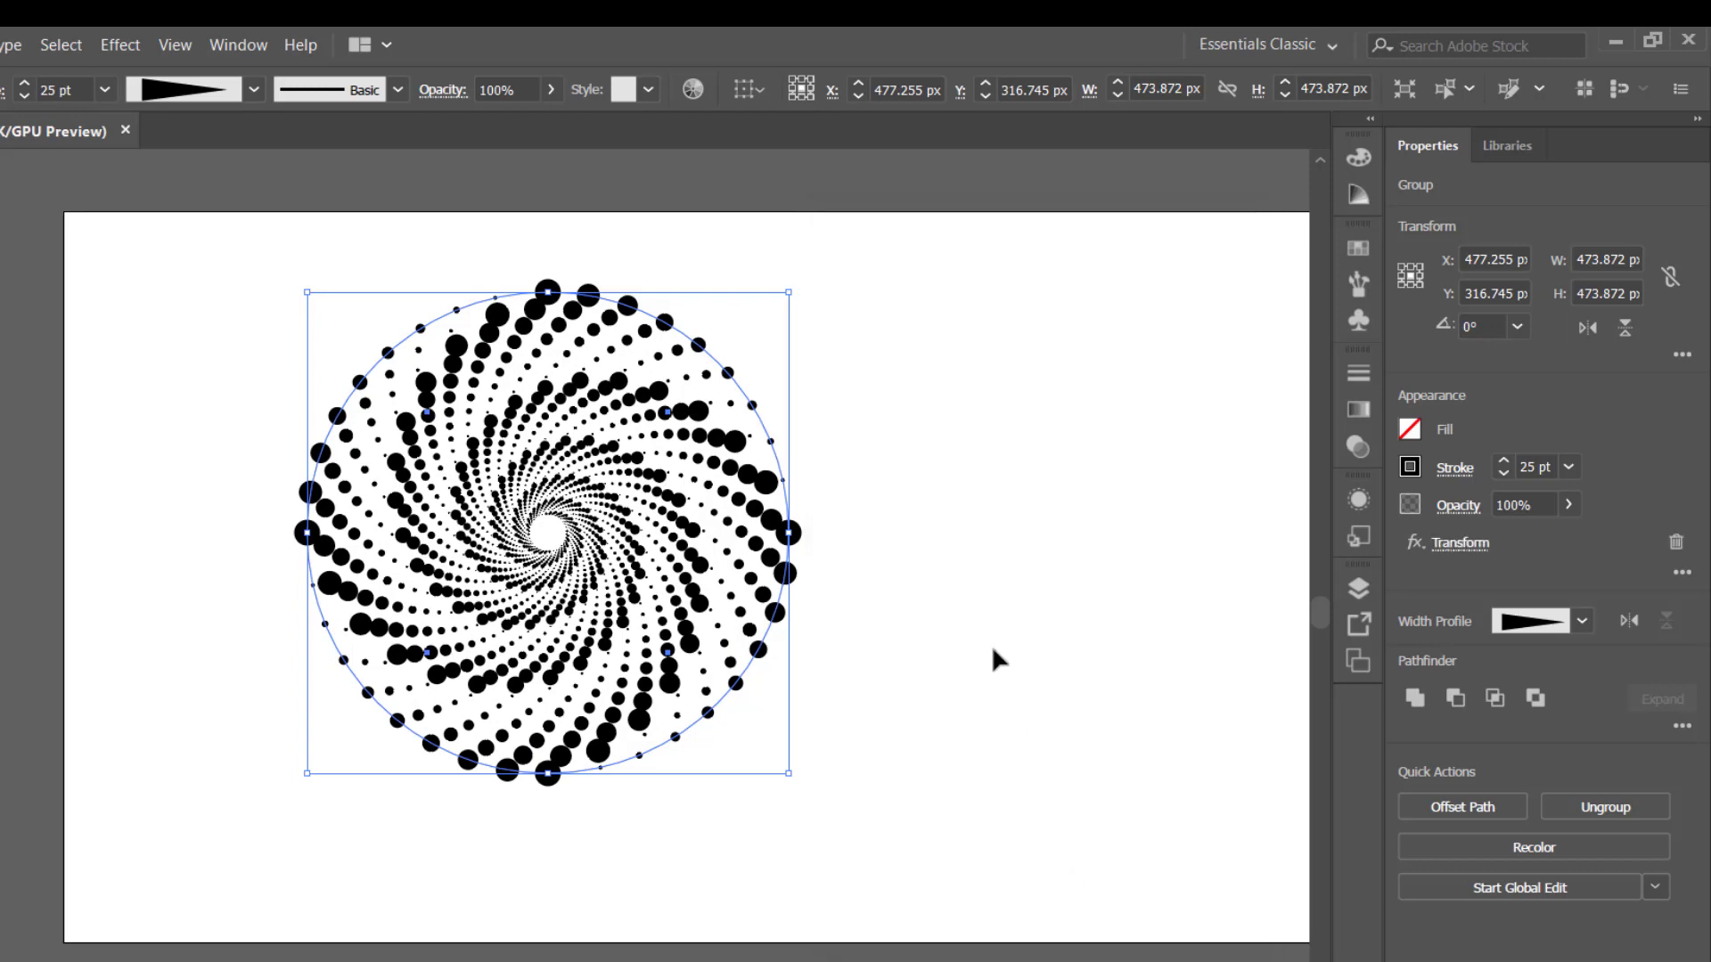
click(1133, 472)
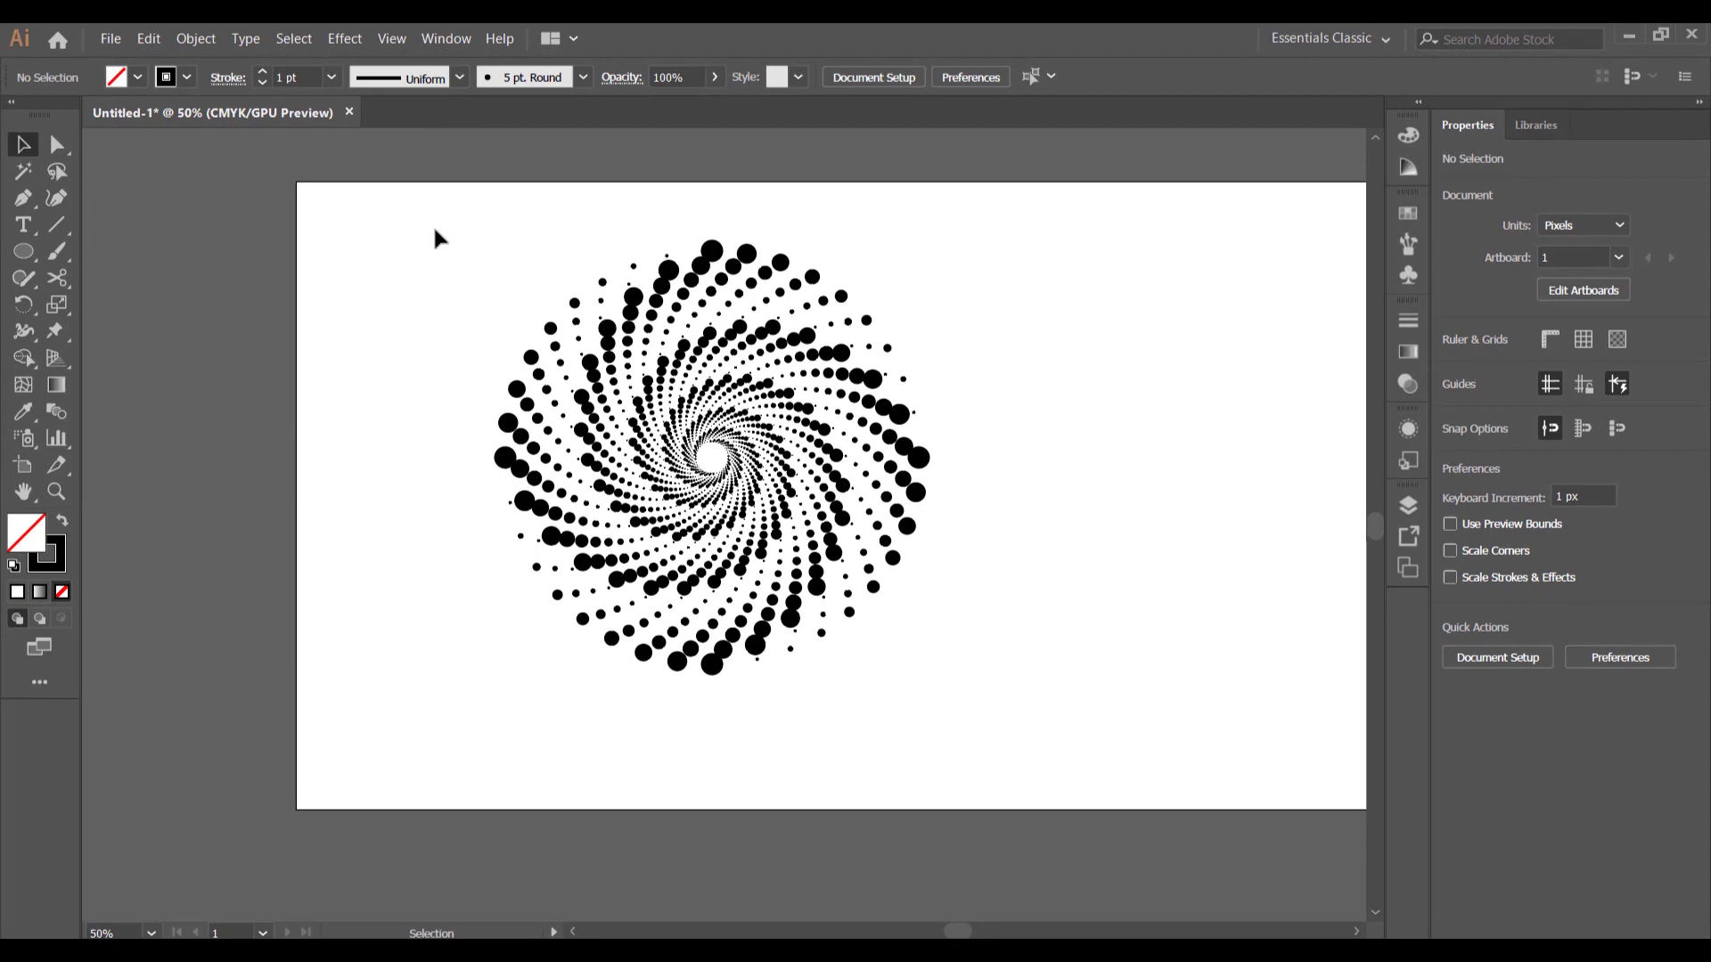
click(866, 596)
drag(813, 596, 909, 623)
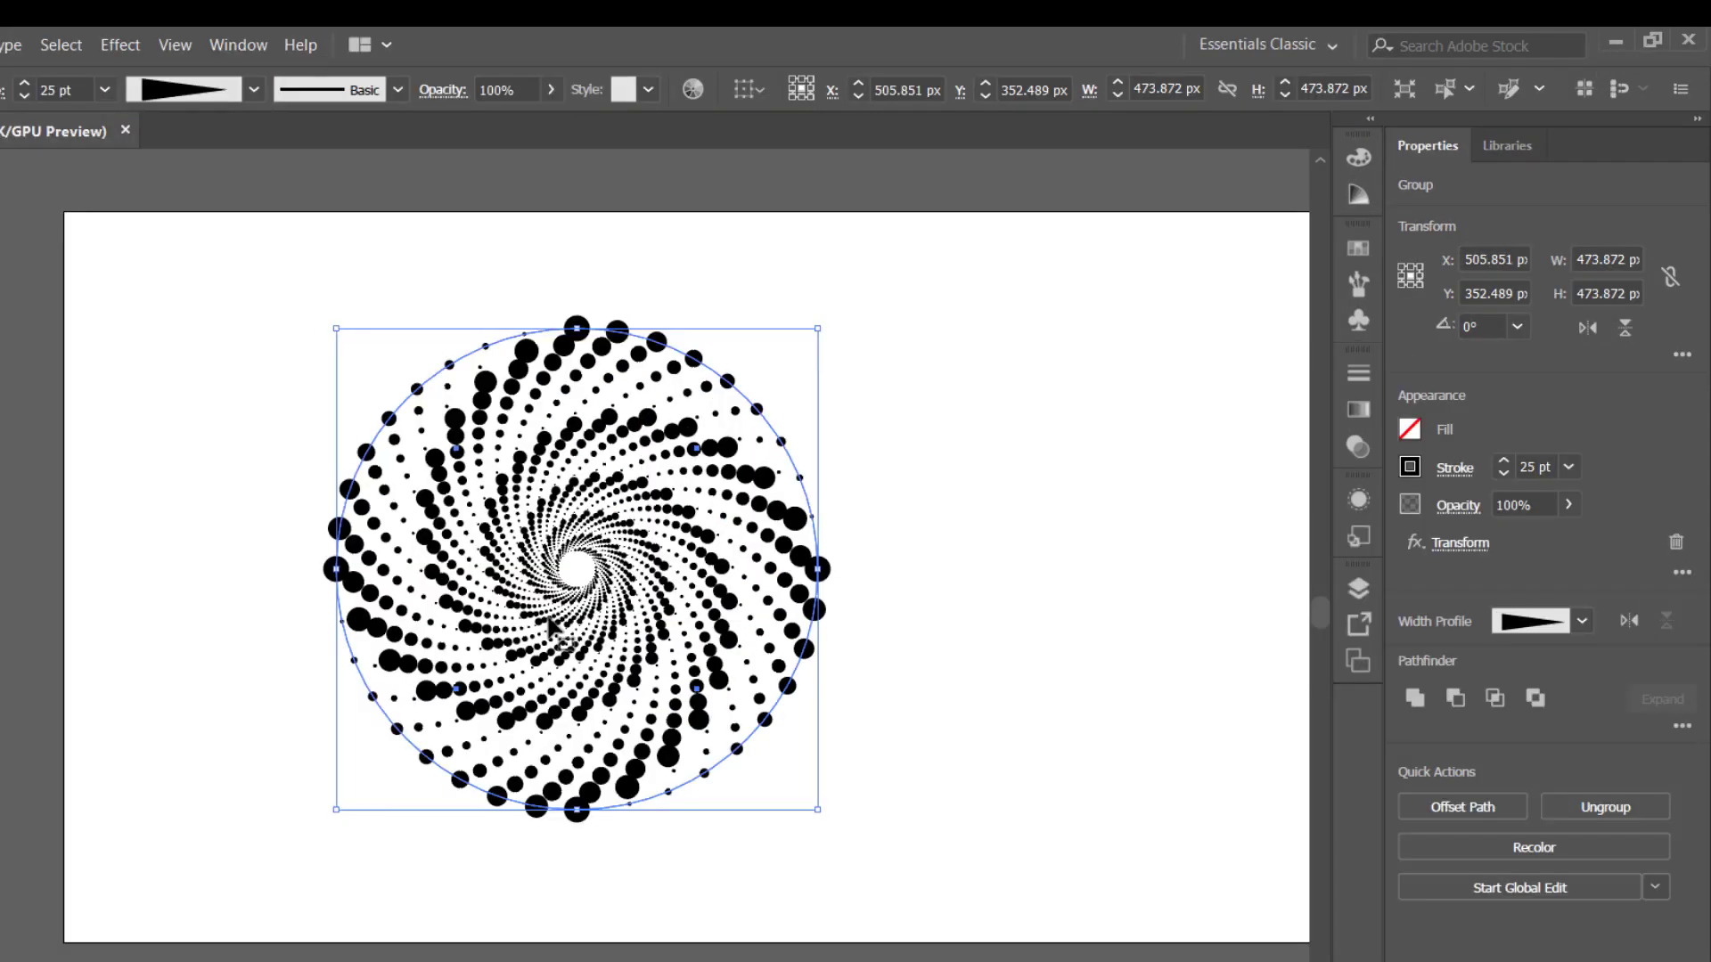
Duplicate the spiral to the right, arrange both side by side, and select the left one.
drag(802, 544, 1158, 570)
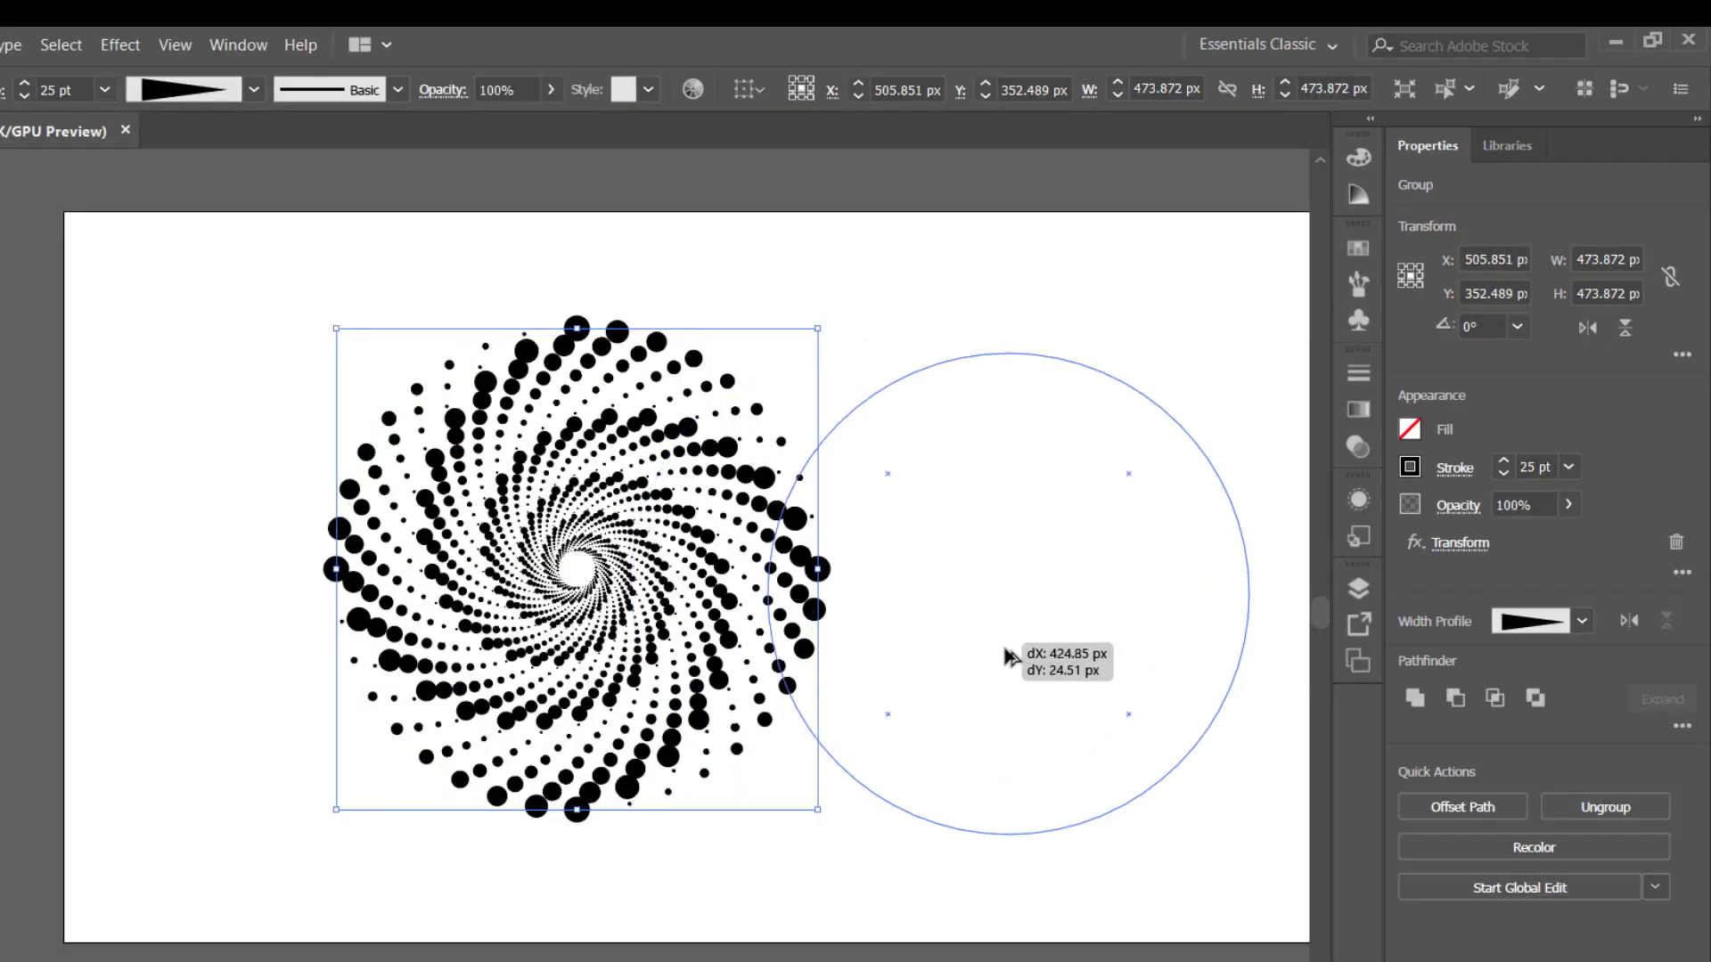
drag(717, 634, 541, 630)
drag(1016, 615, 915, 587)
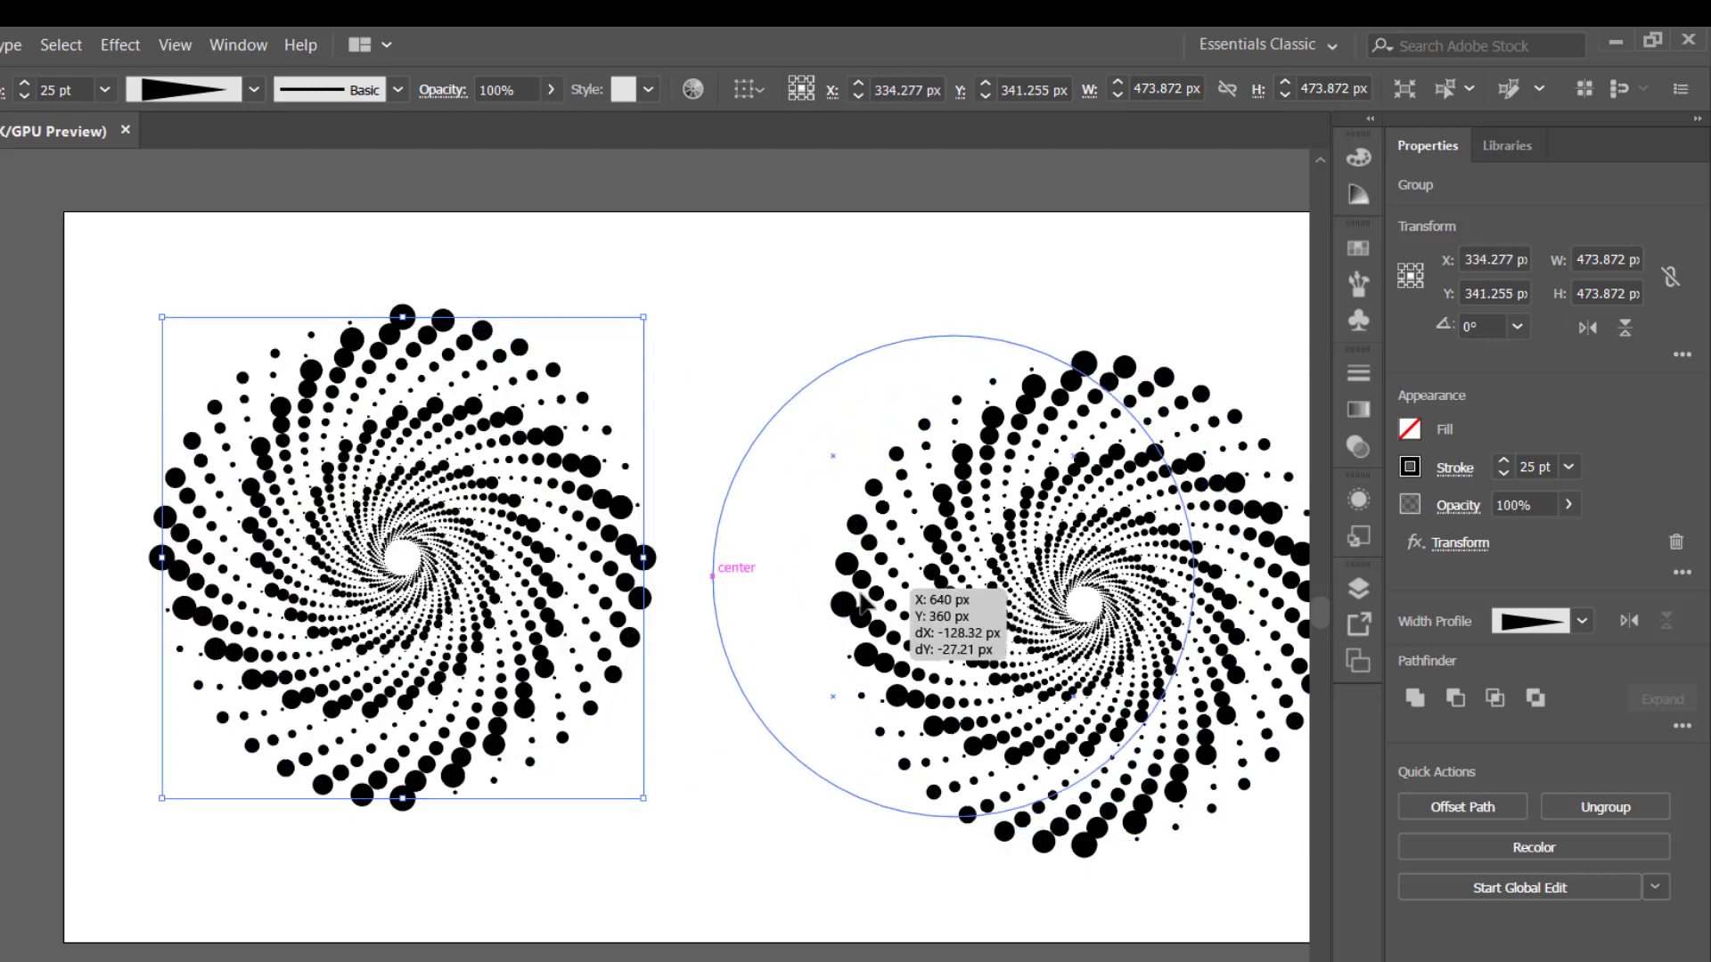
click(677, 570)
click(267, 401)
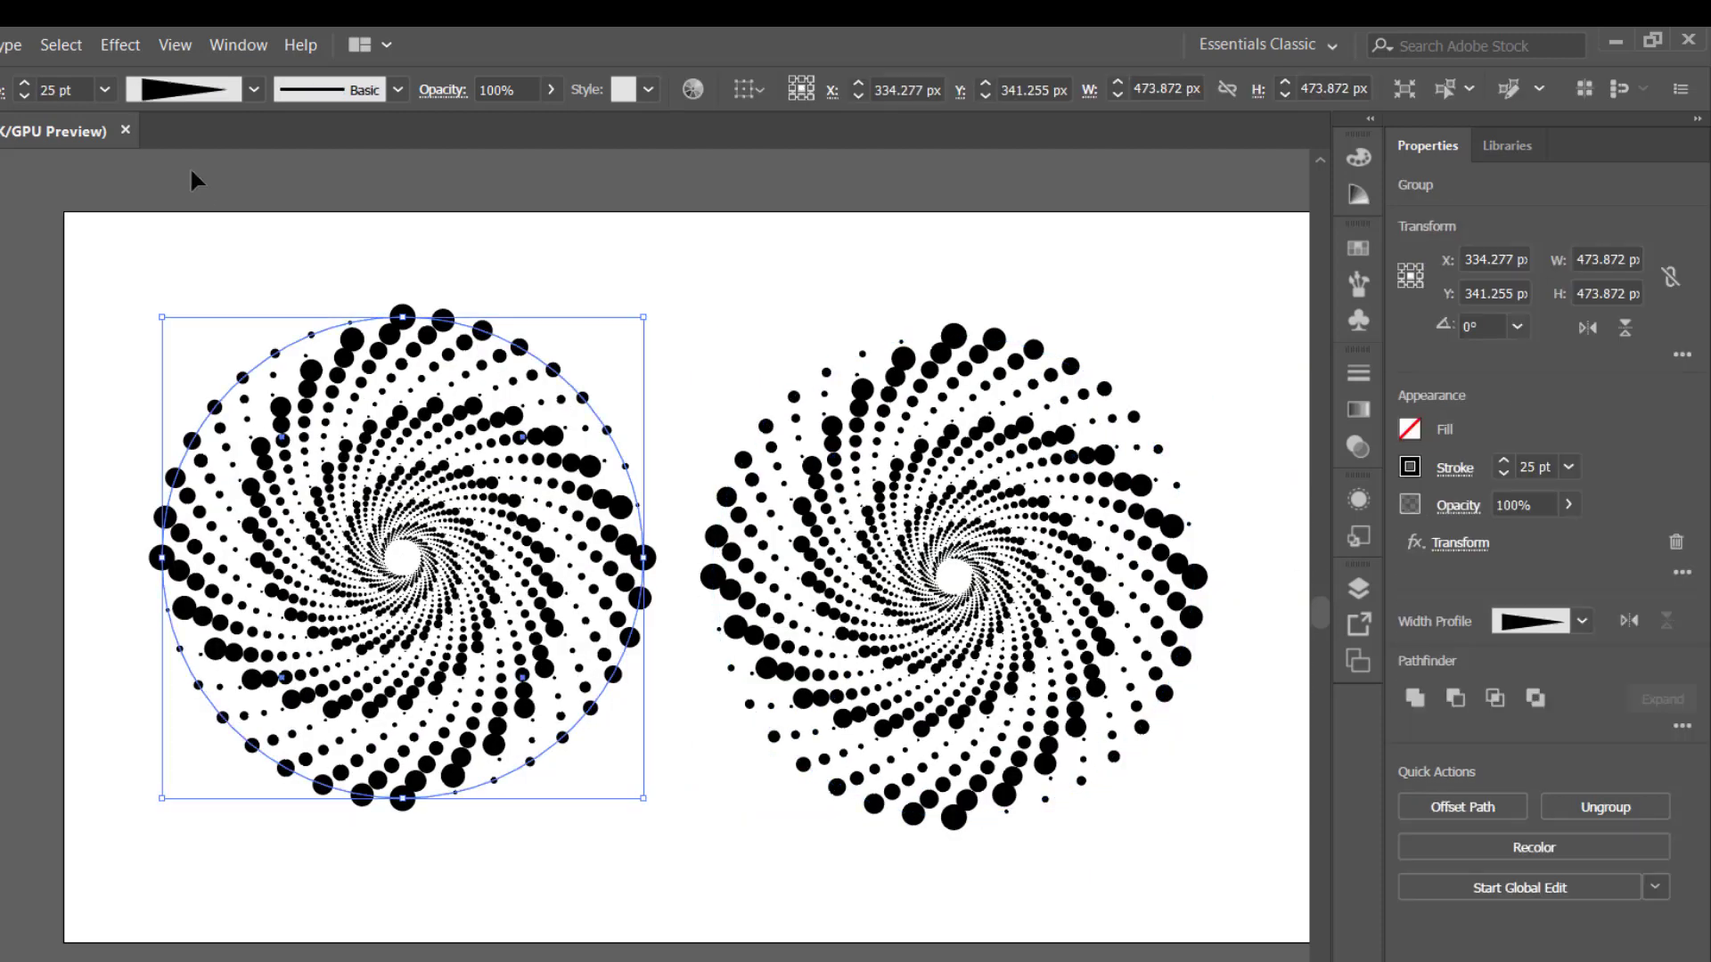
click(134, 49)
mouse_move(196, 275)
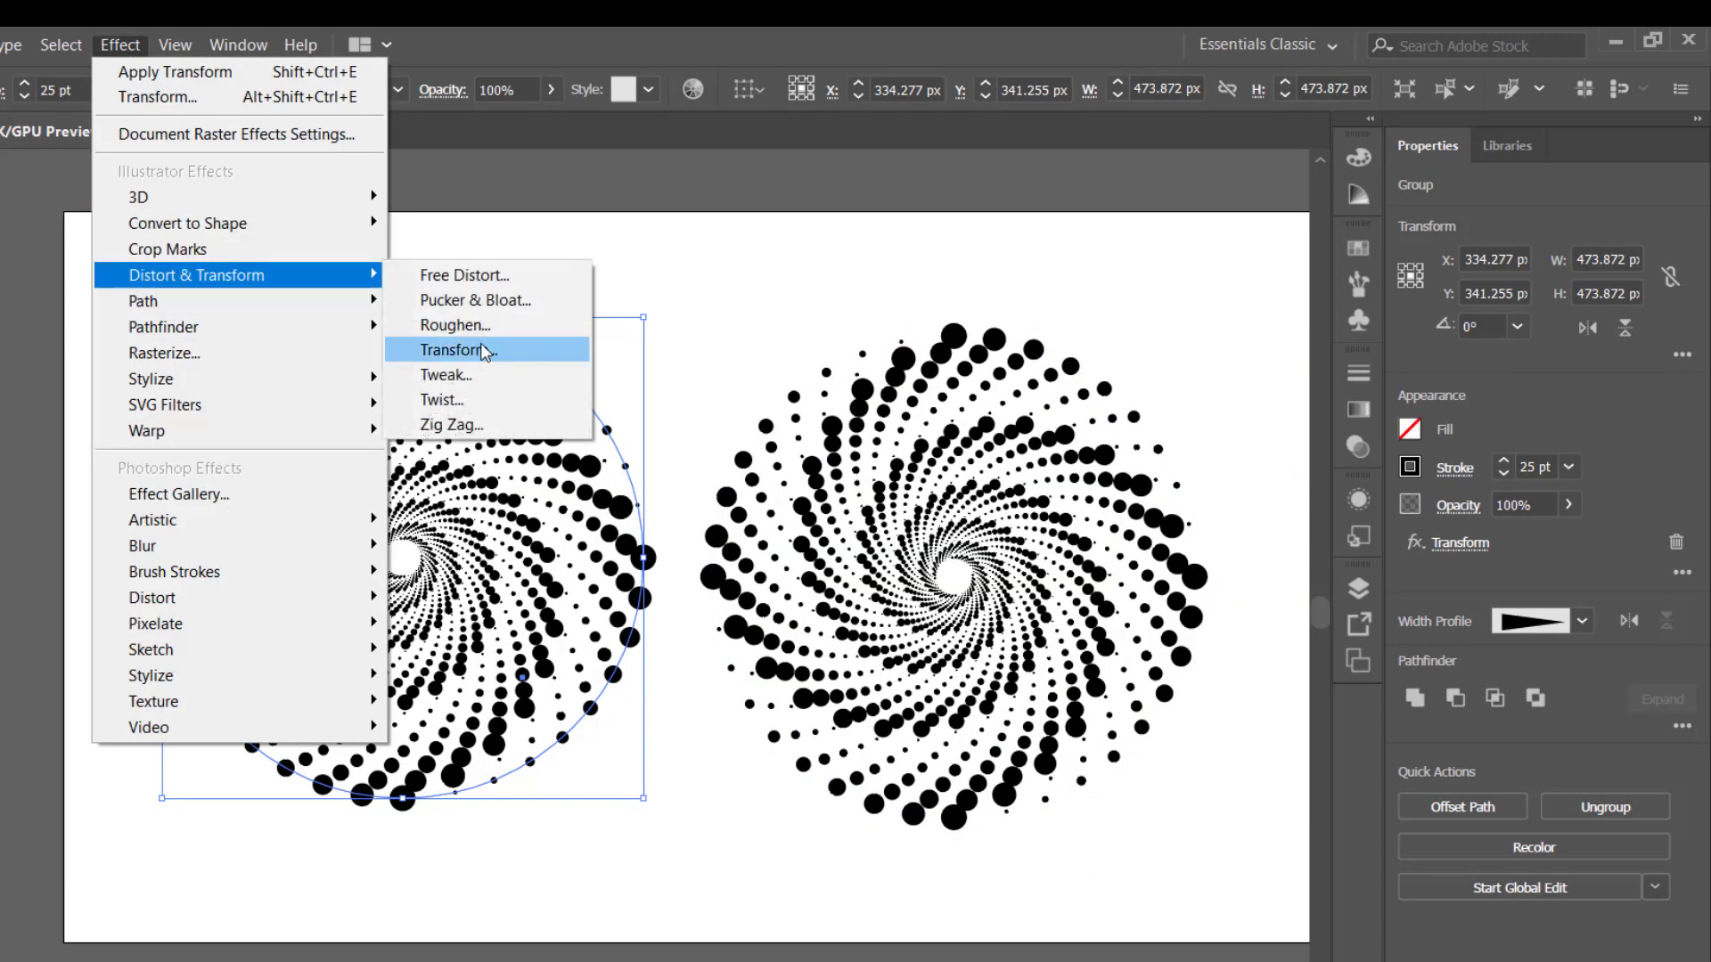
Add a new Transform effect to the left spiral with 93% scale, trying several rotation angles.
click(473, 355)
click(869, 628)
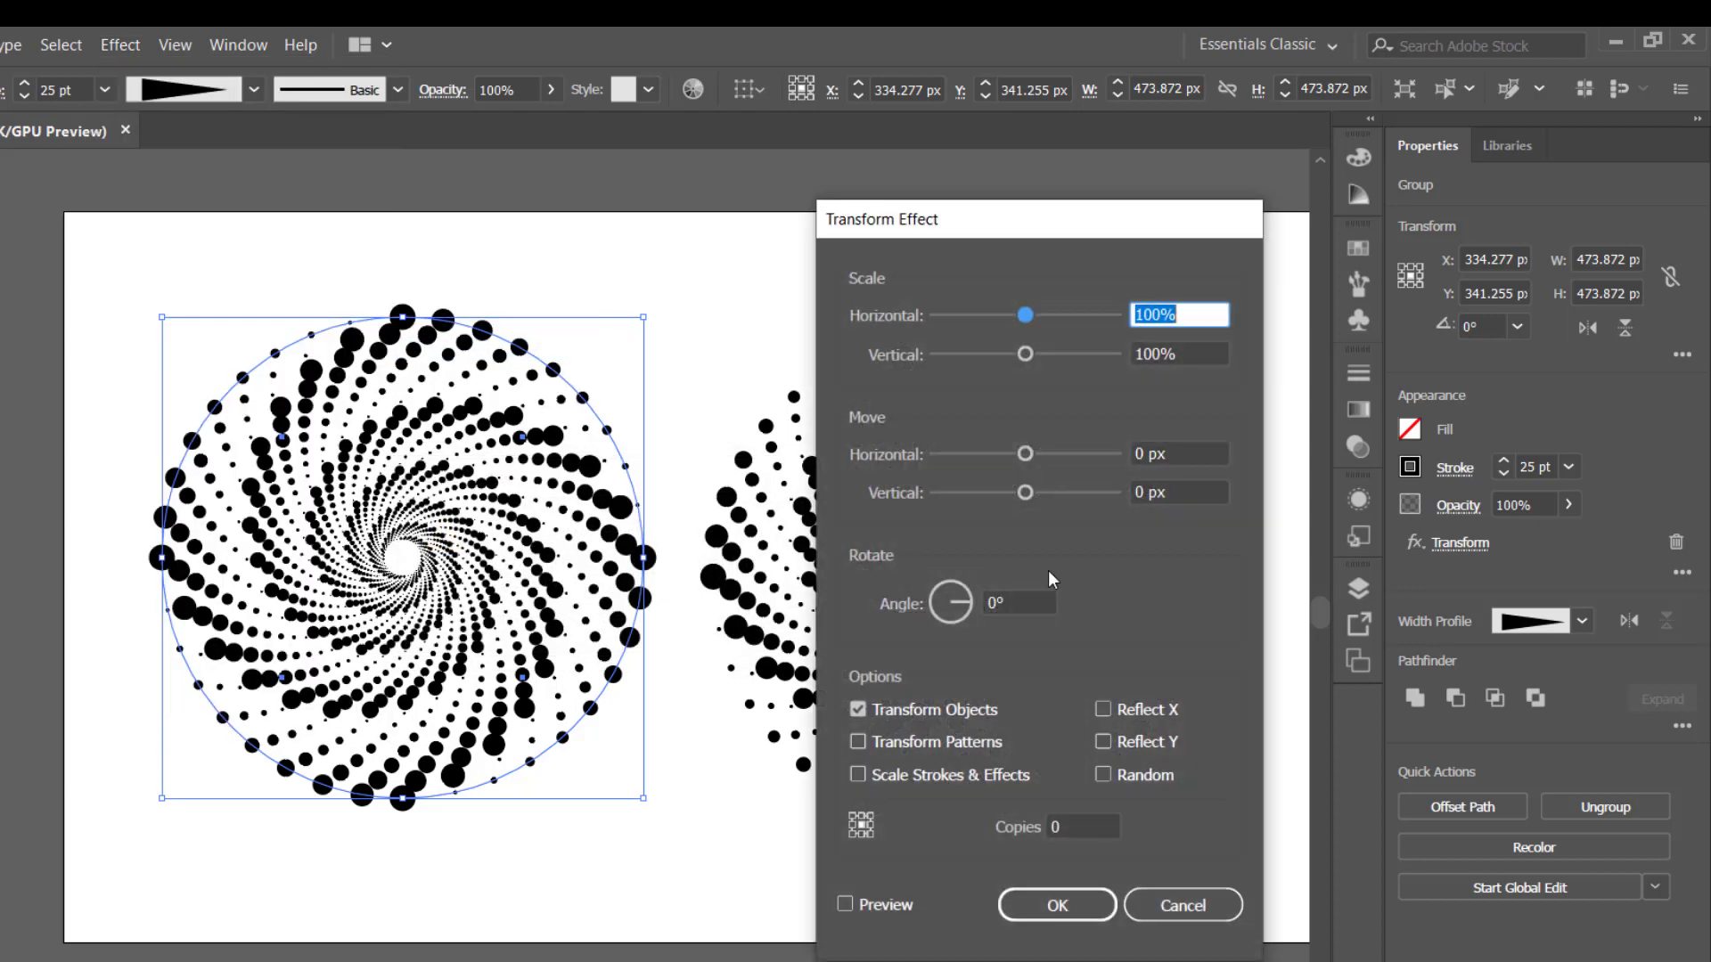
drag(1026, 316, 1018, 354)
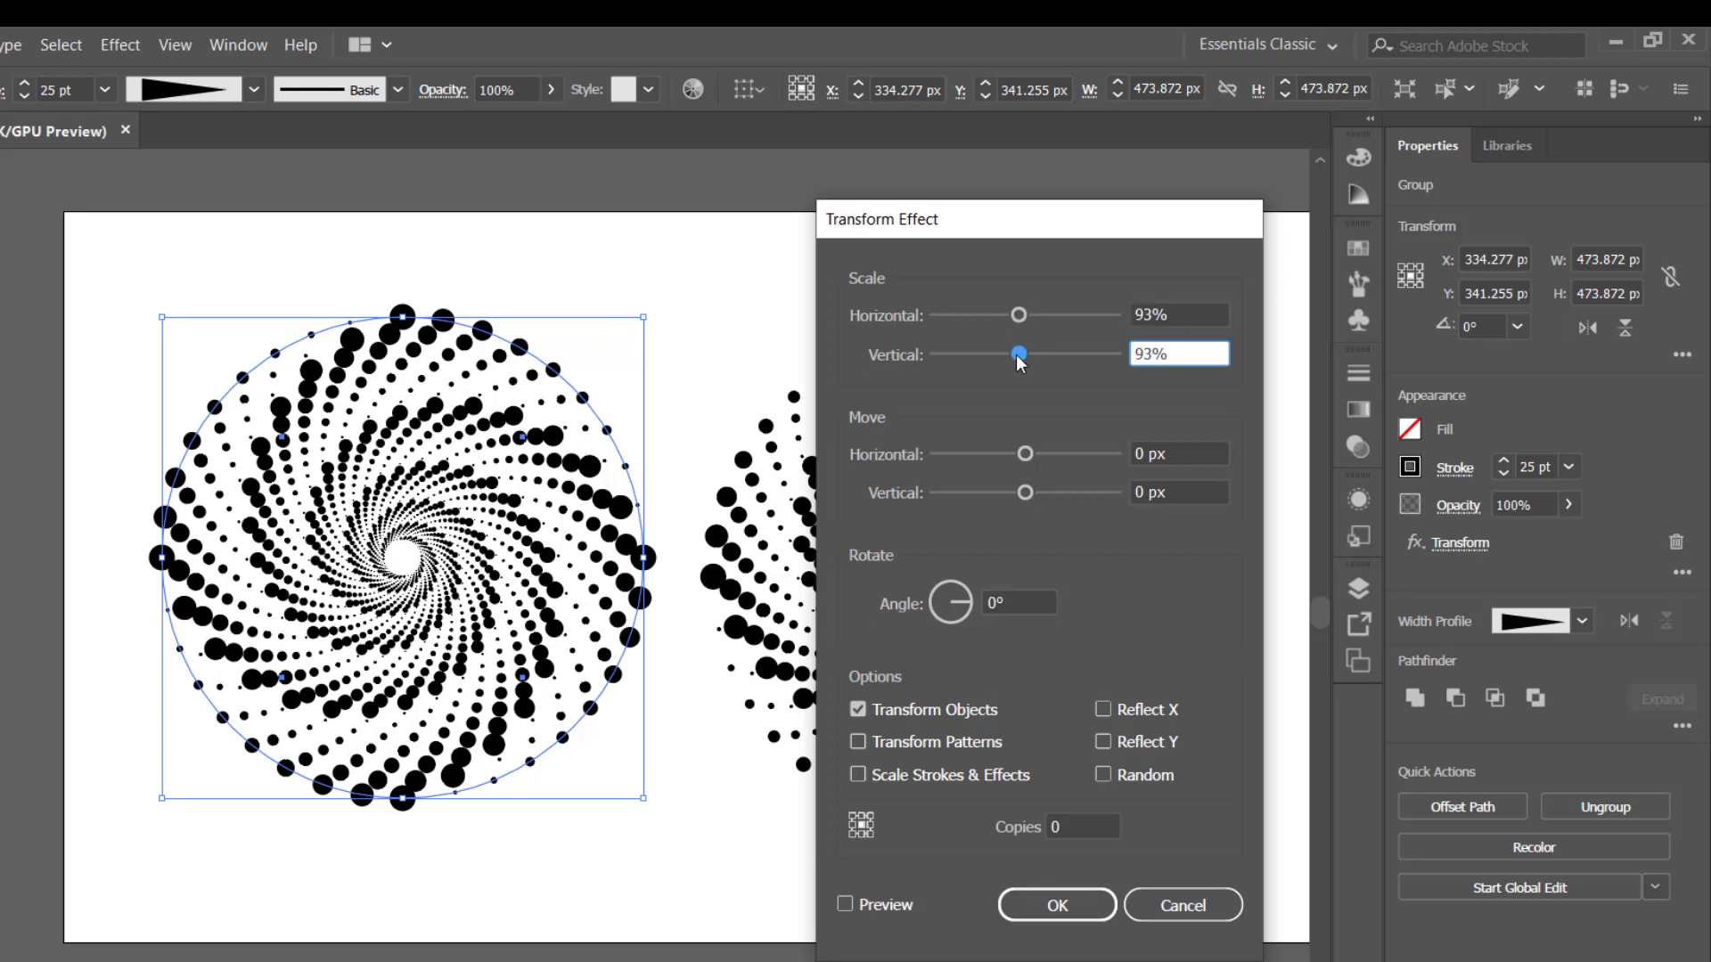
click(993, 603)
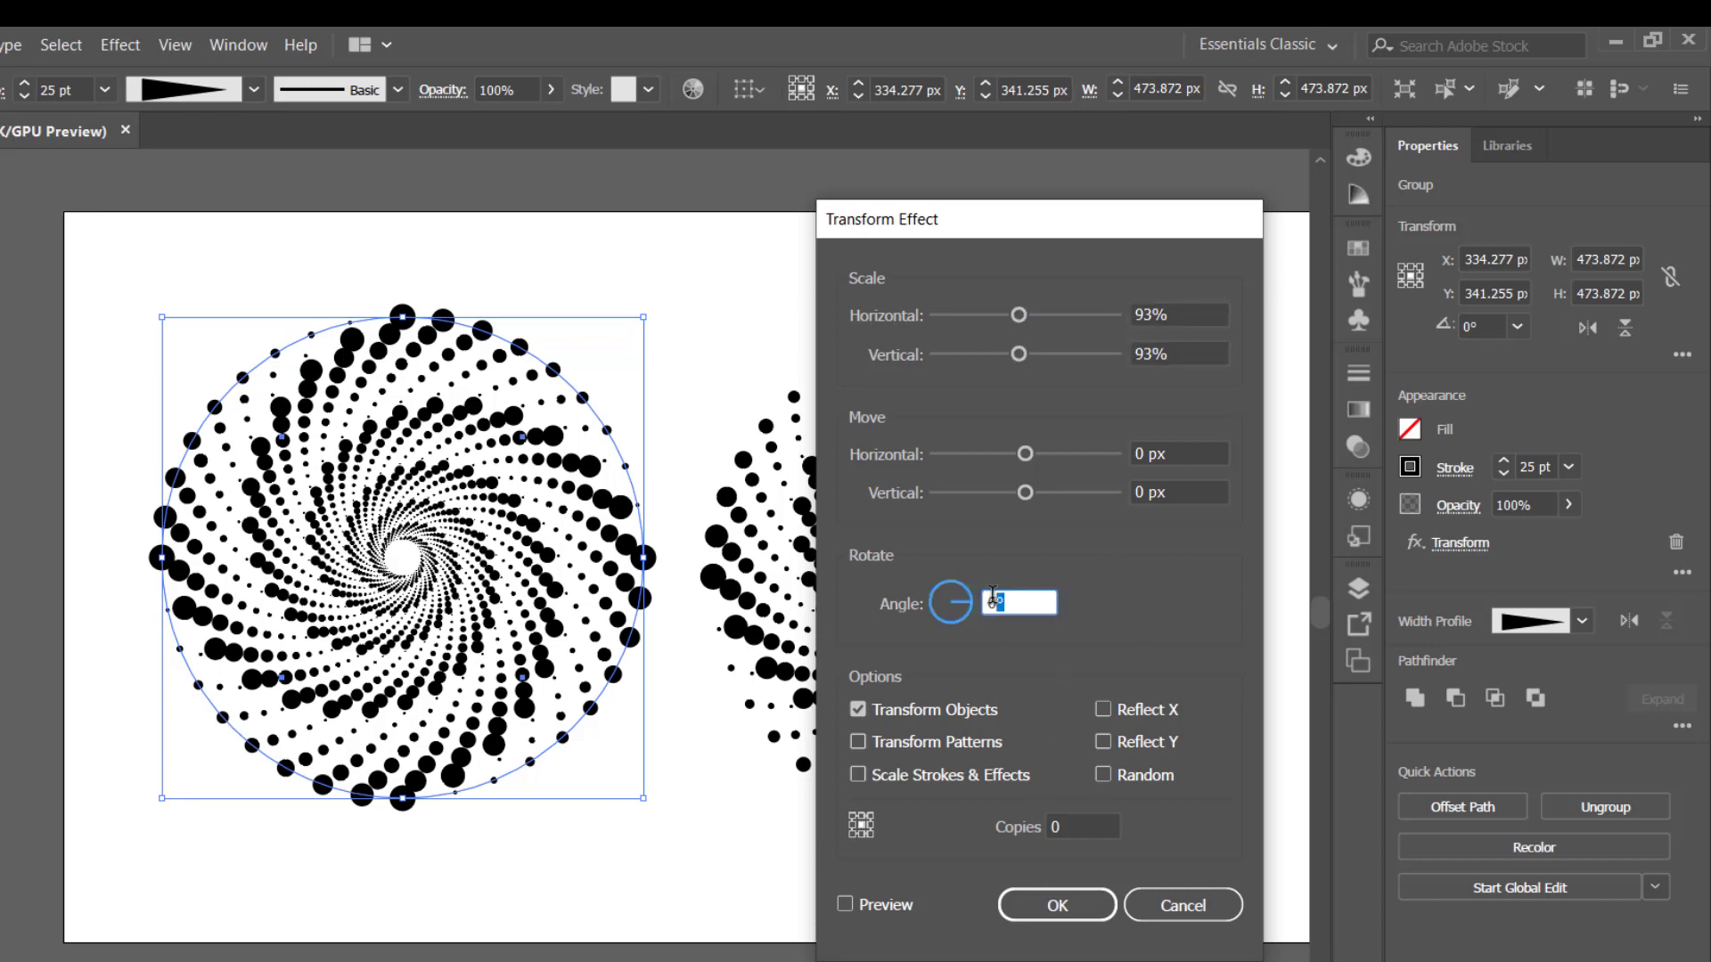
text(18)
key(Up)
key(Up)
key(Up)
key(Down)
key(Down)
key(Down)
key(Down)
key(Down)
key(shift+Up)
key(shift+Up)
click(844, 904)
Turn on Preview and try different copy counts, settling on 2 copies.
click(1087, 829)
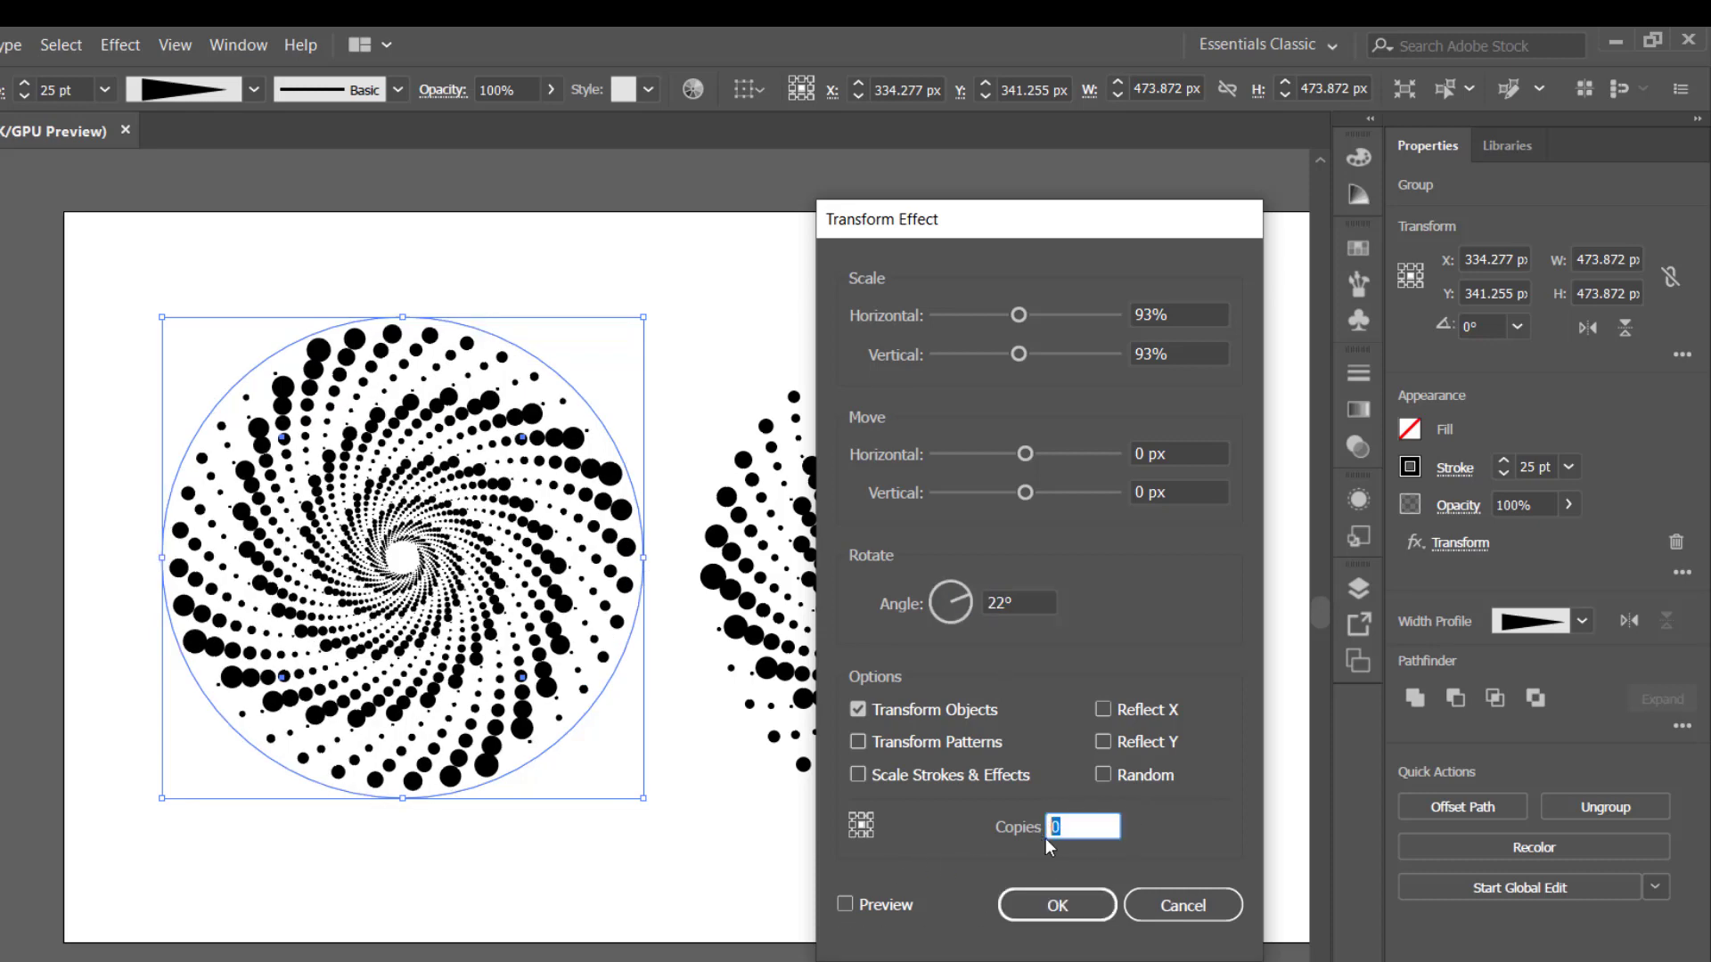
text(8)
text(38)
click(844, 905)
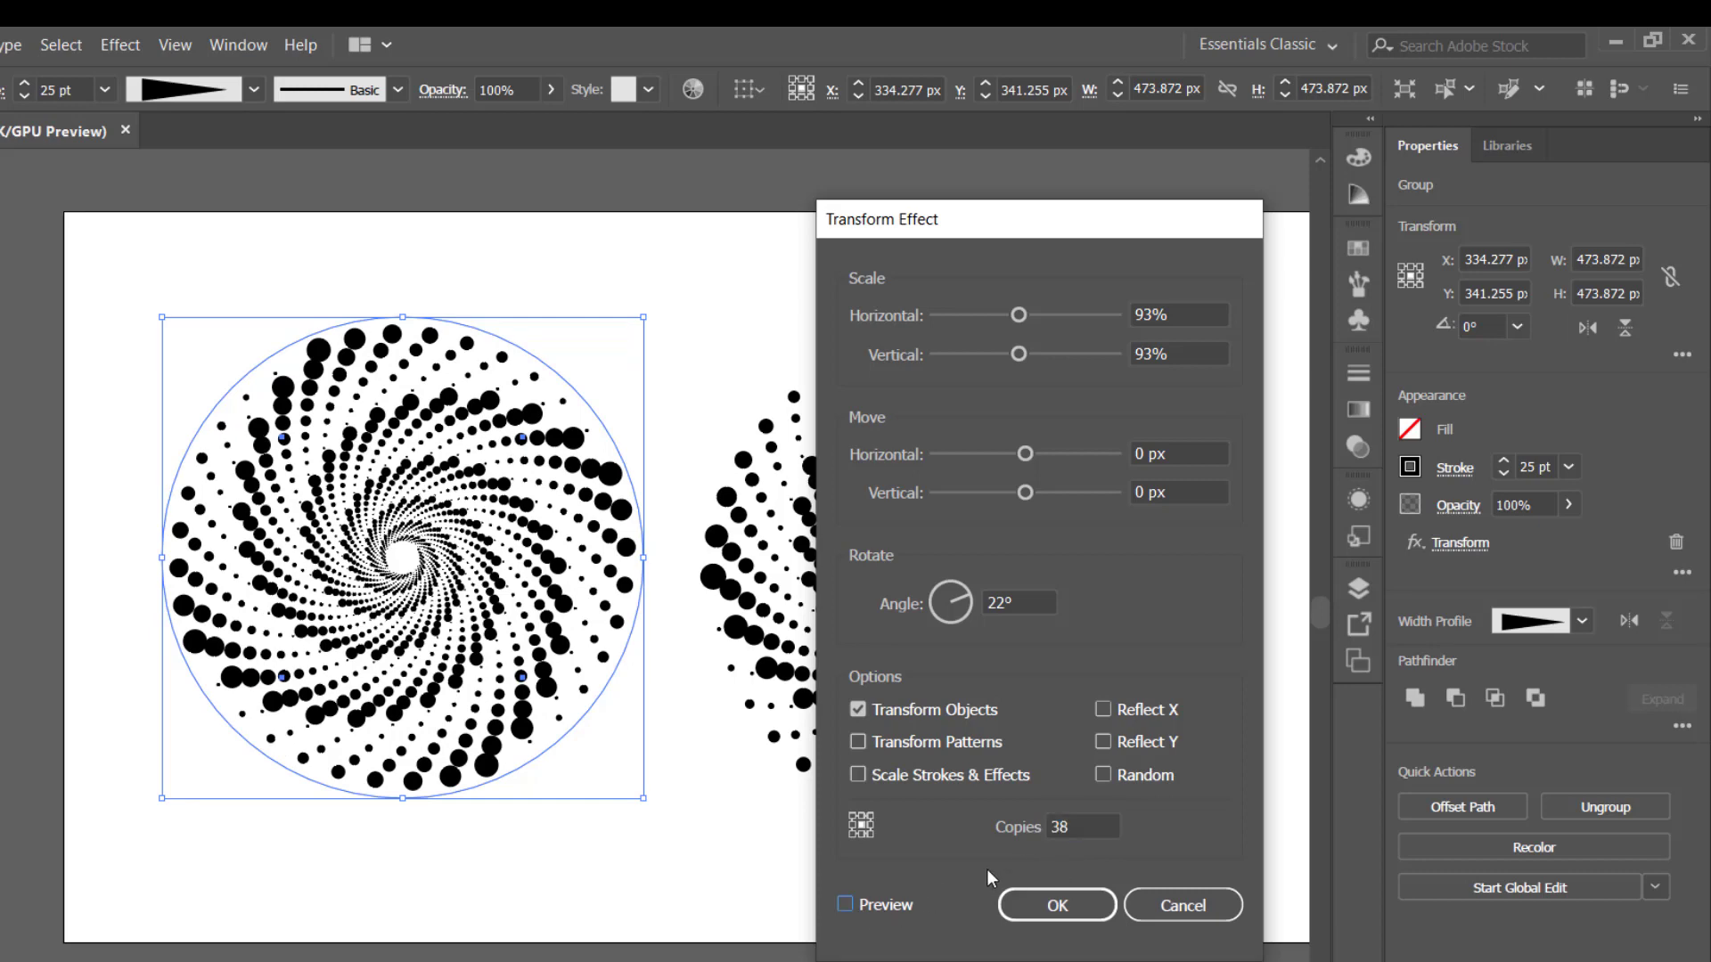
click(845, 905)
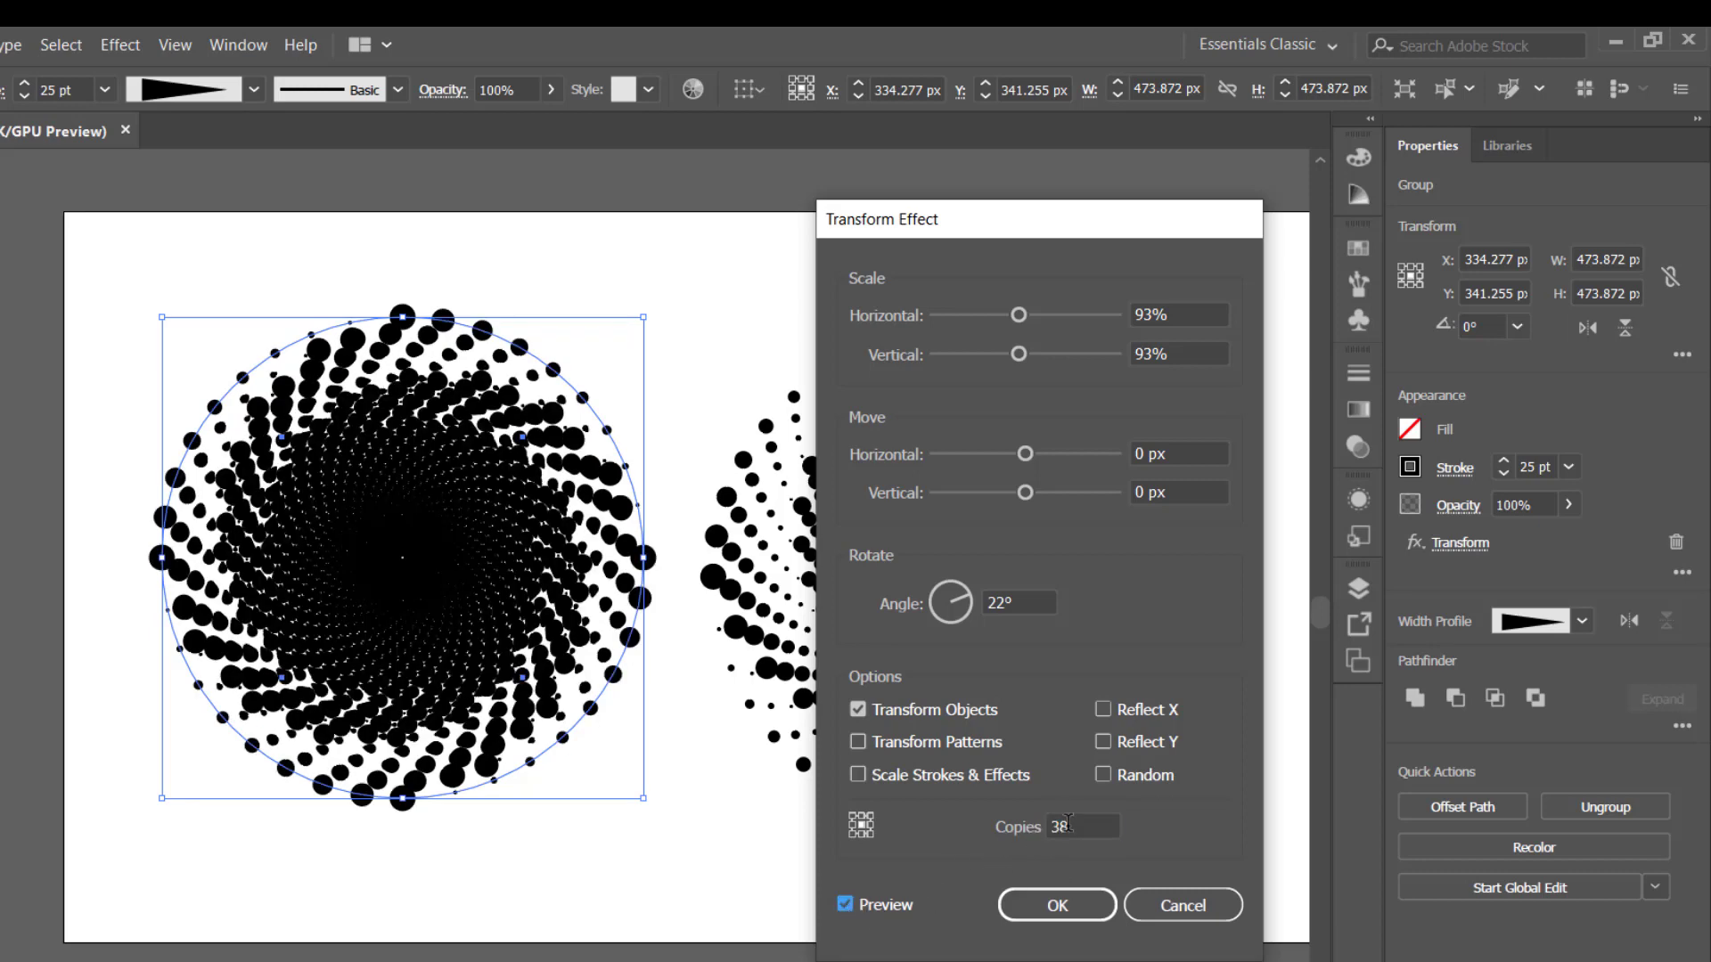
double_click(1058, 827)
text(1)
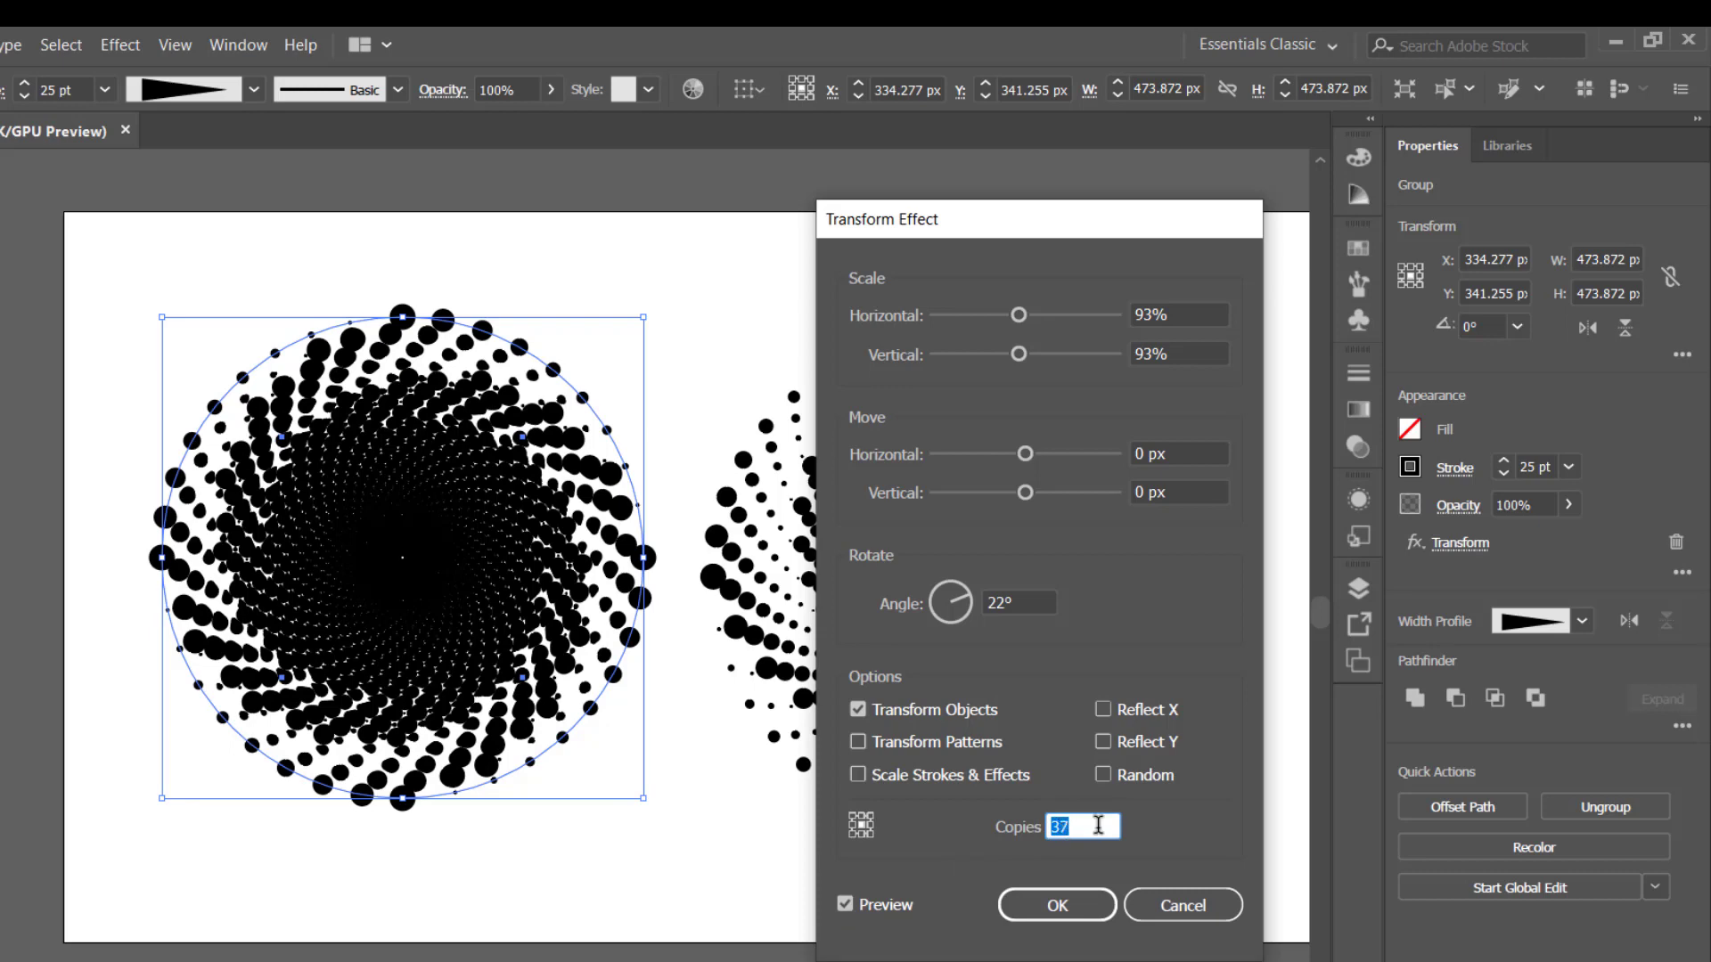
text(8)
double_click(1056, 827)
text(3)
double_click(1071, 827)
text(1)
double_click(1071, 827)
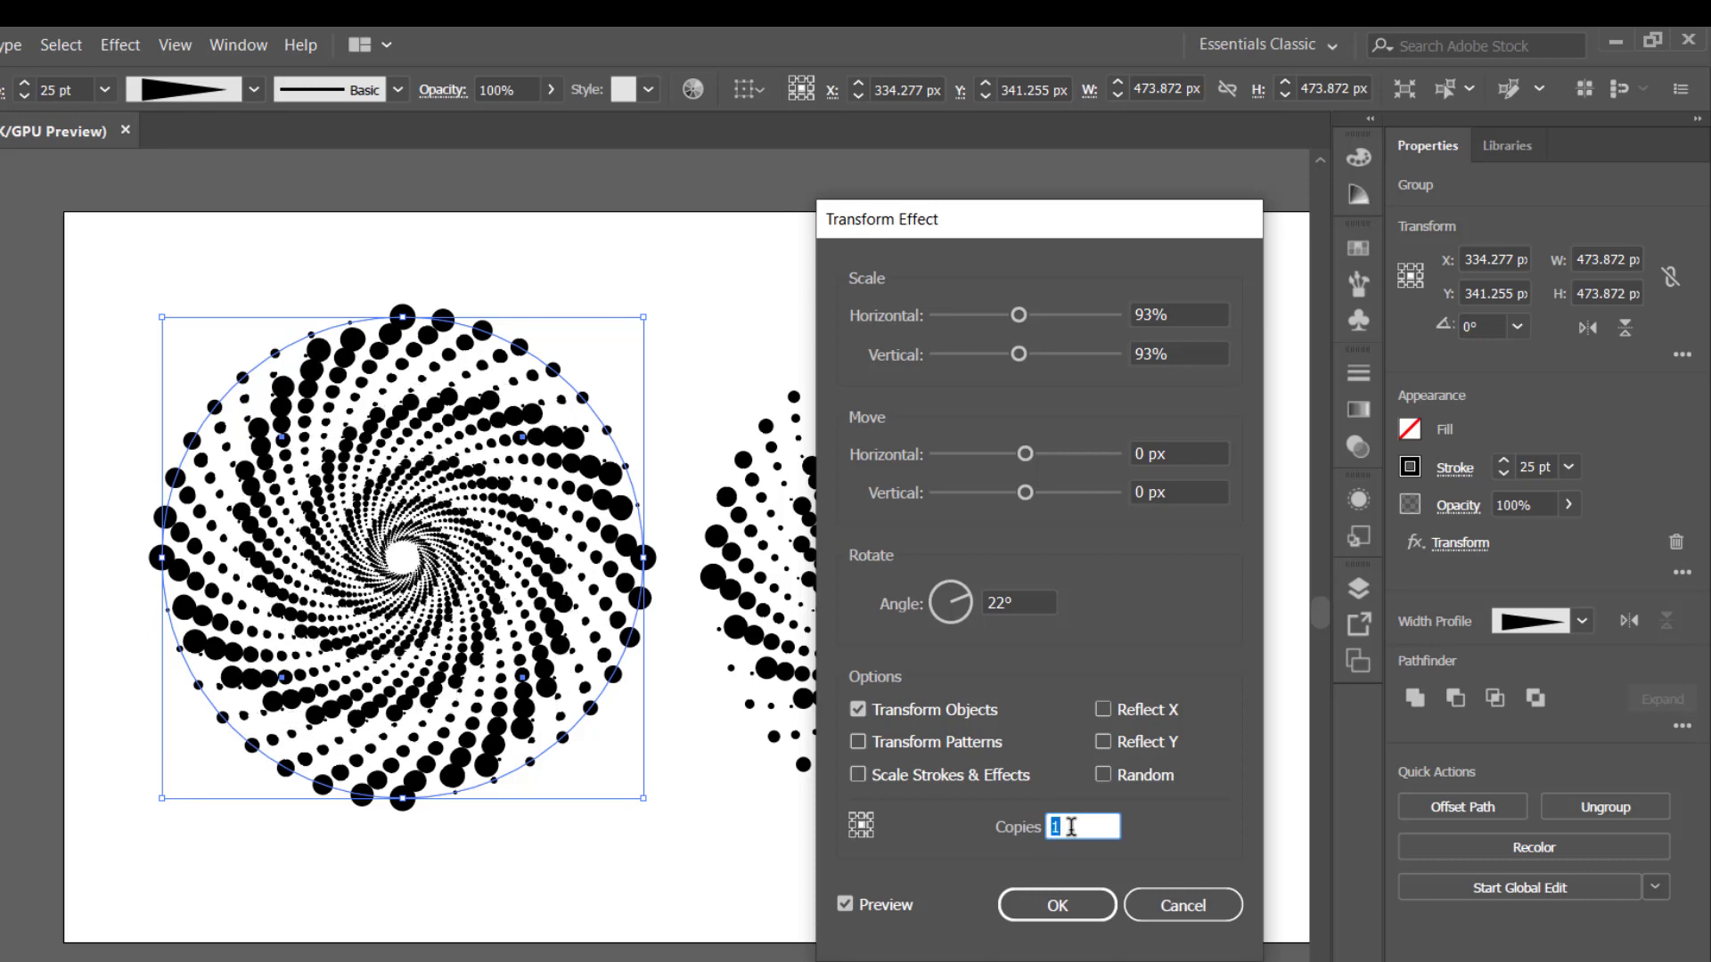
text(2)
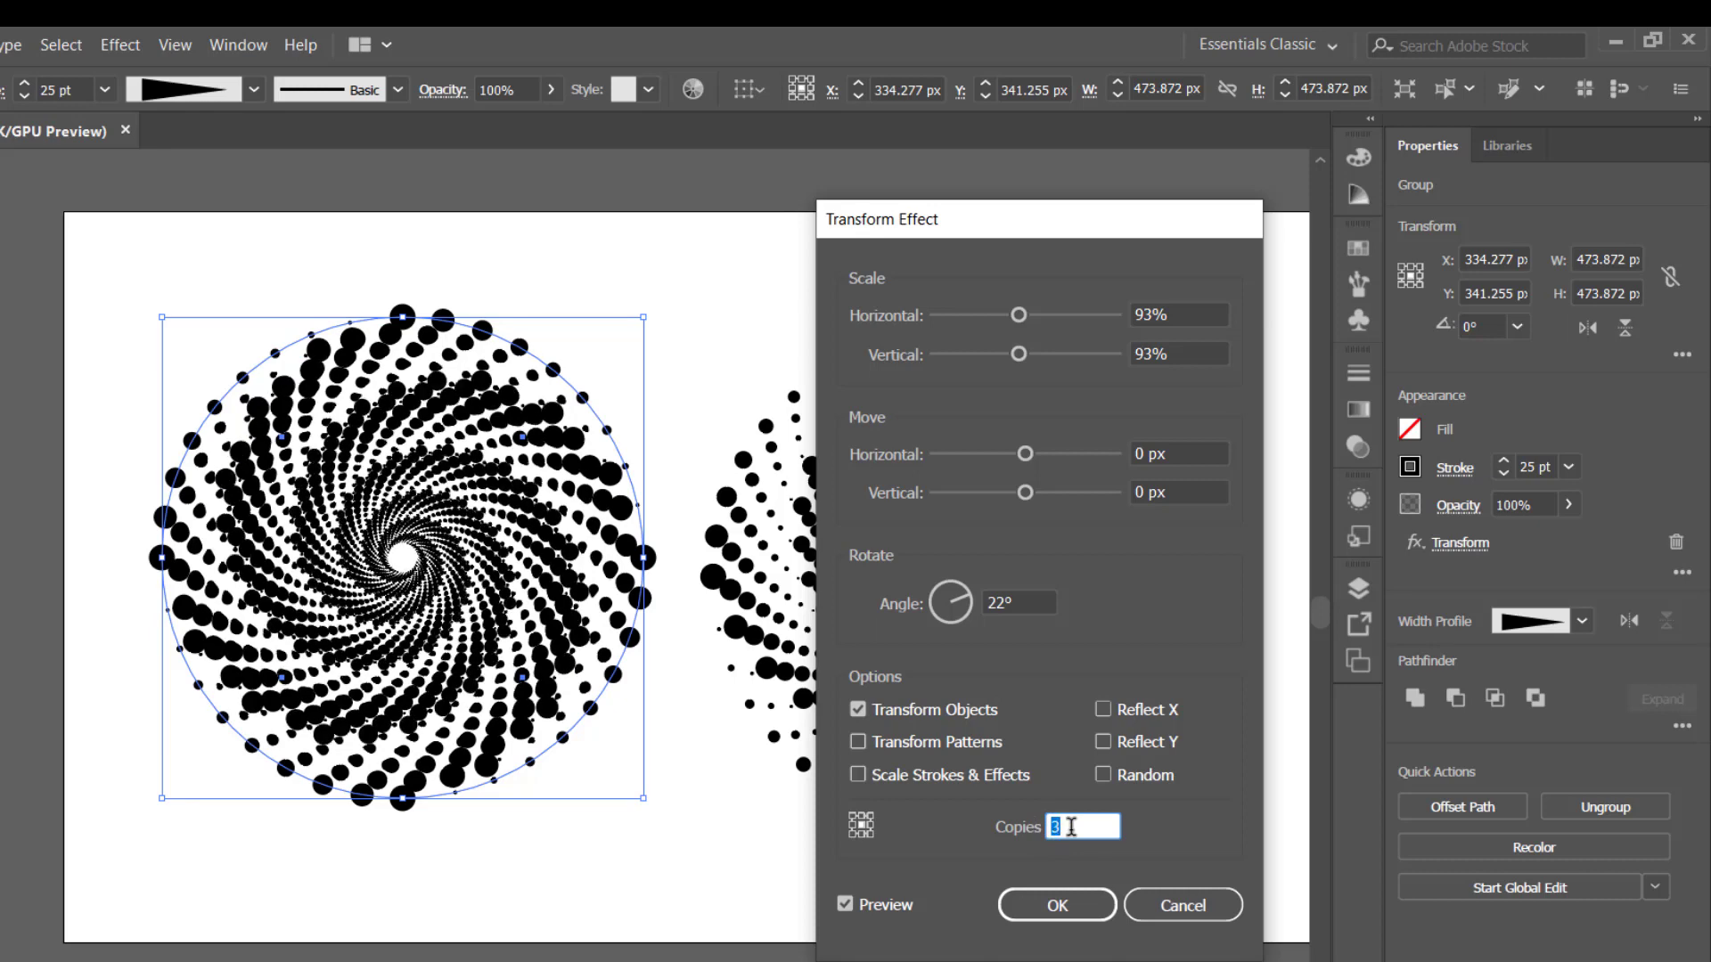
double_click(1071, 827)
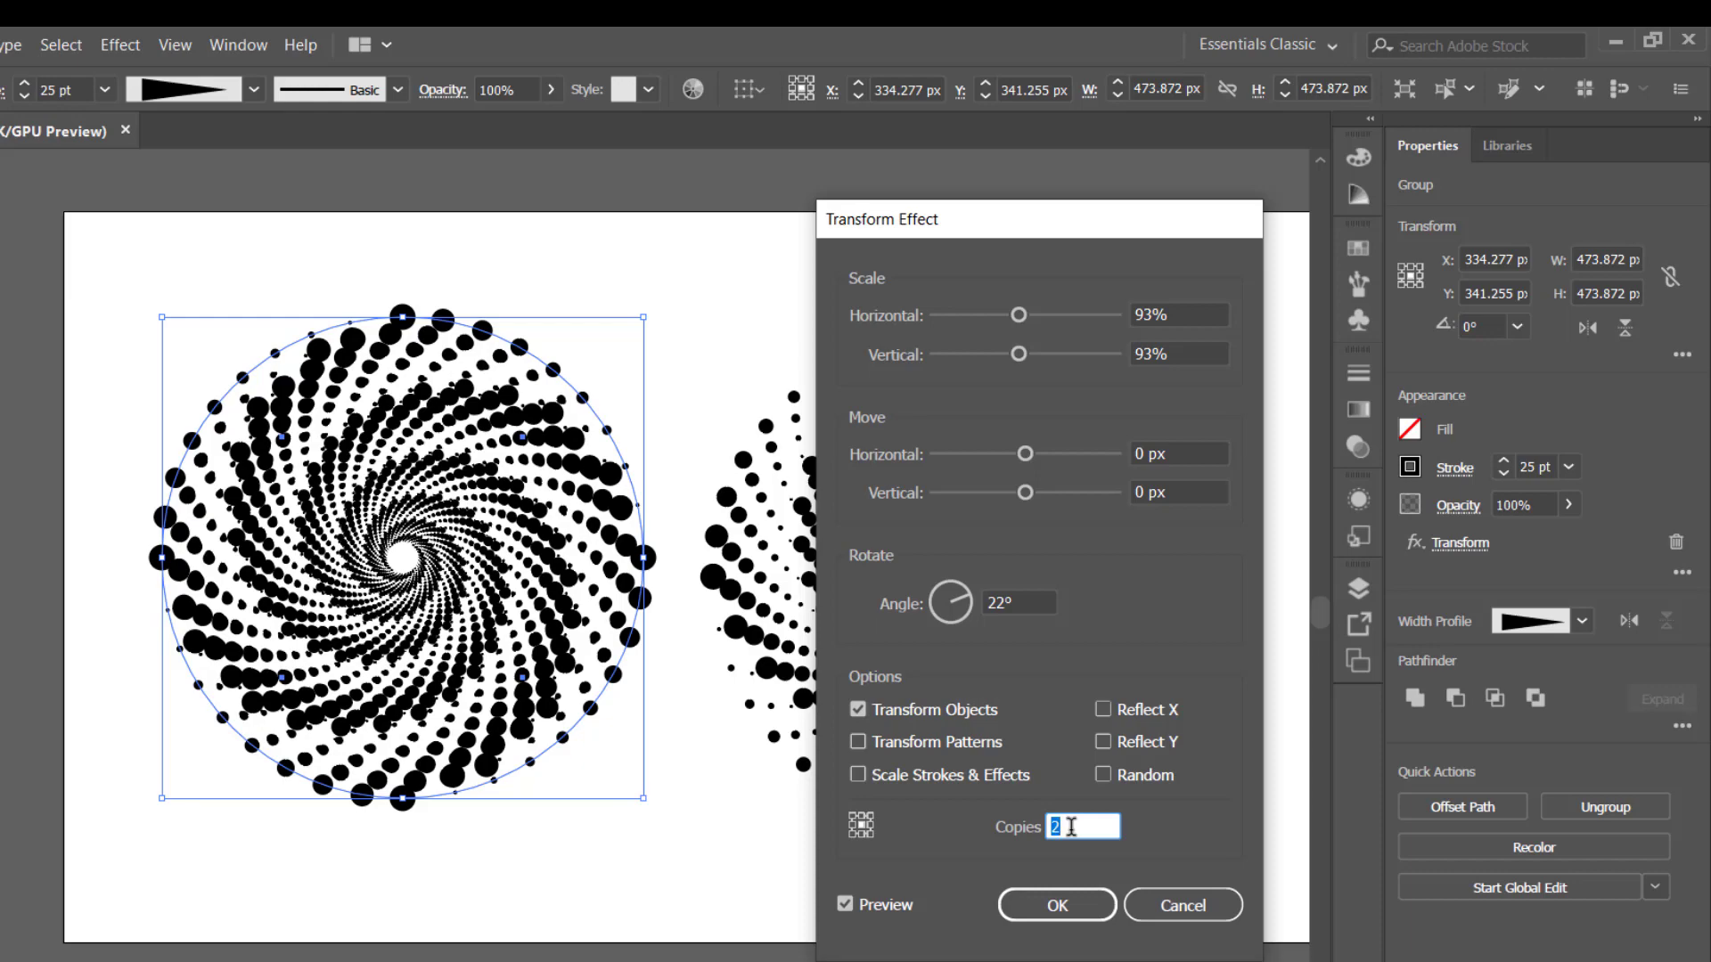
Set the rotation angle to 2° and apply the second Transform effect.
click(969, 601)
text(2)
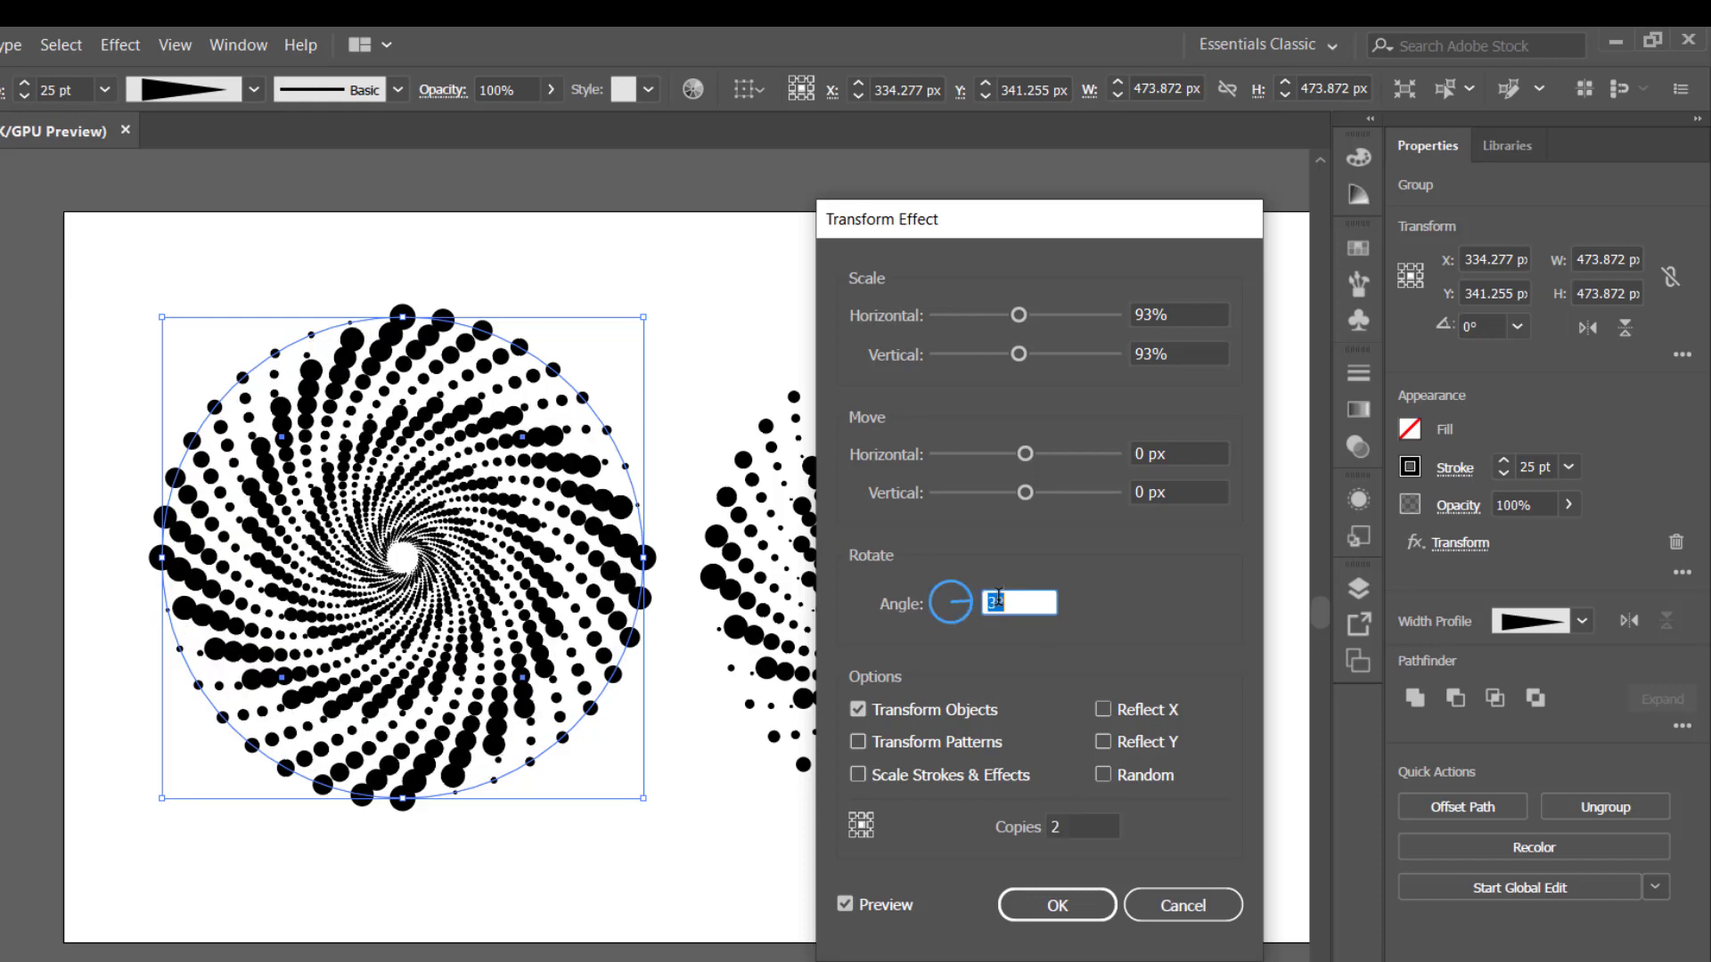
double_click(998, 602)
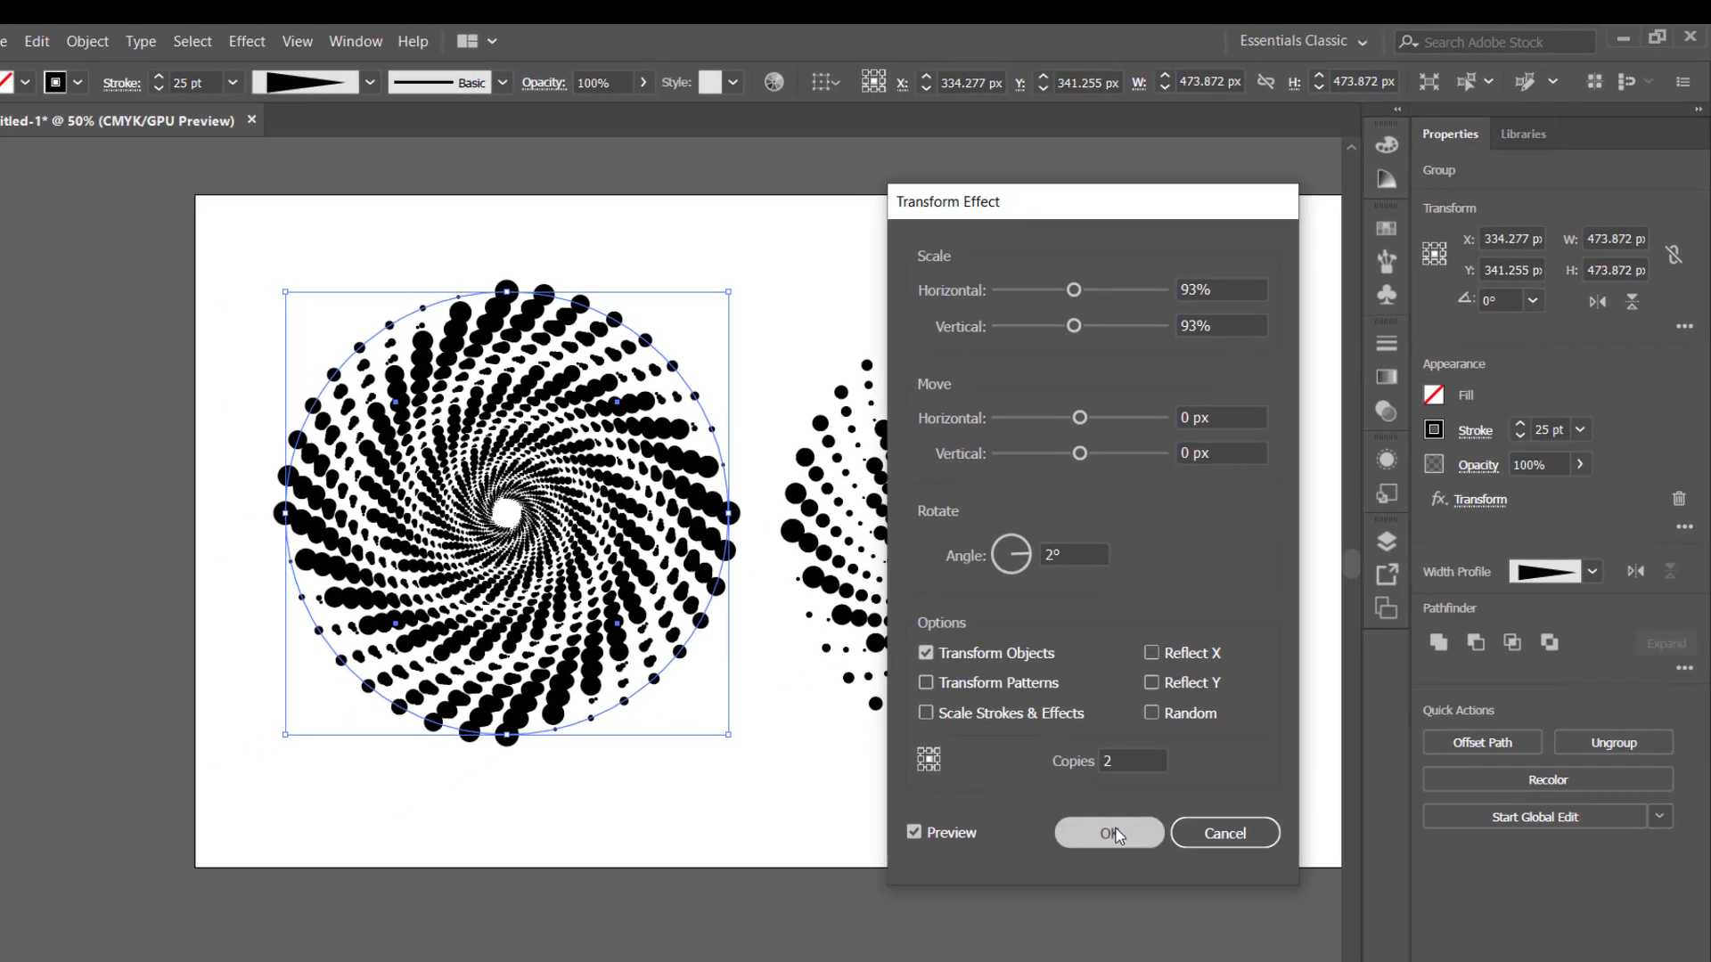
click(1056, 904)
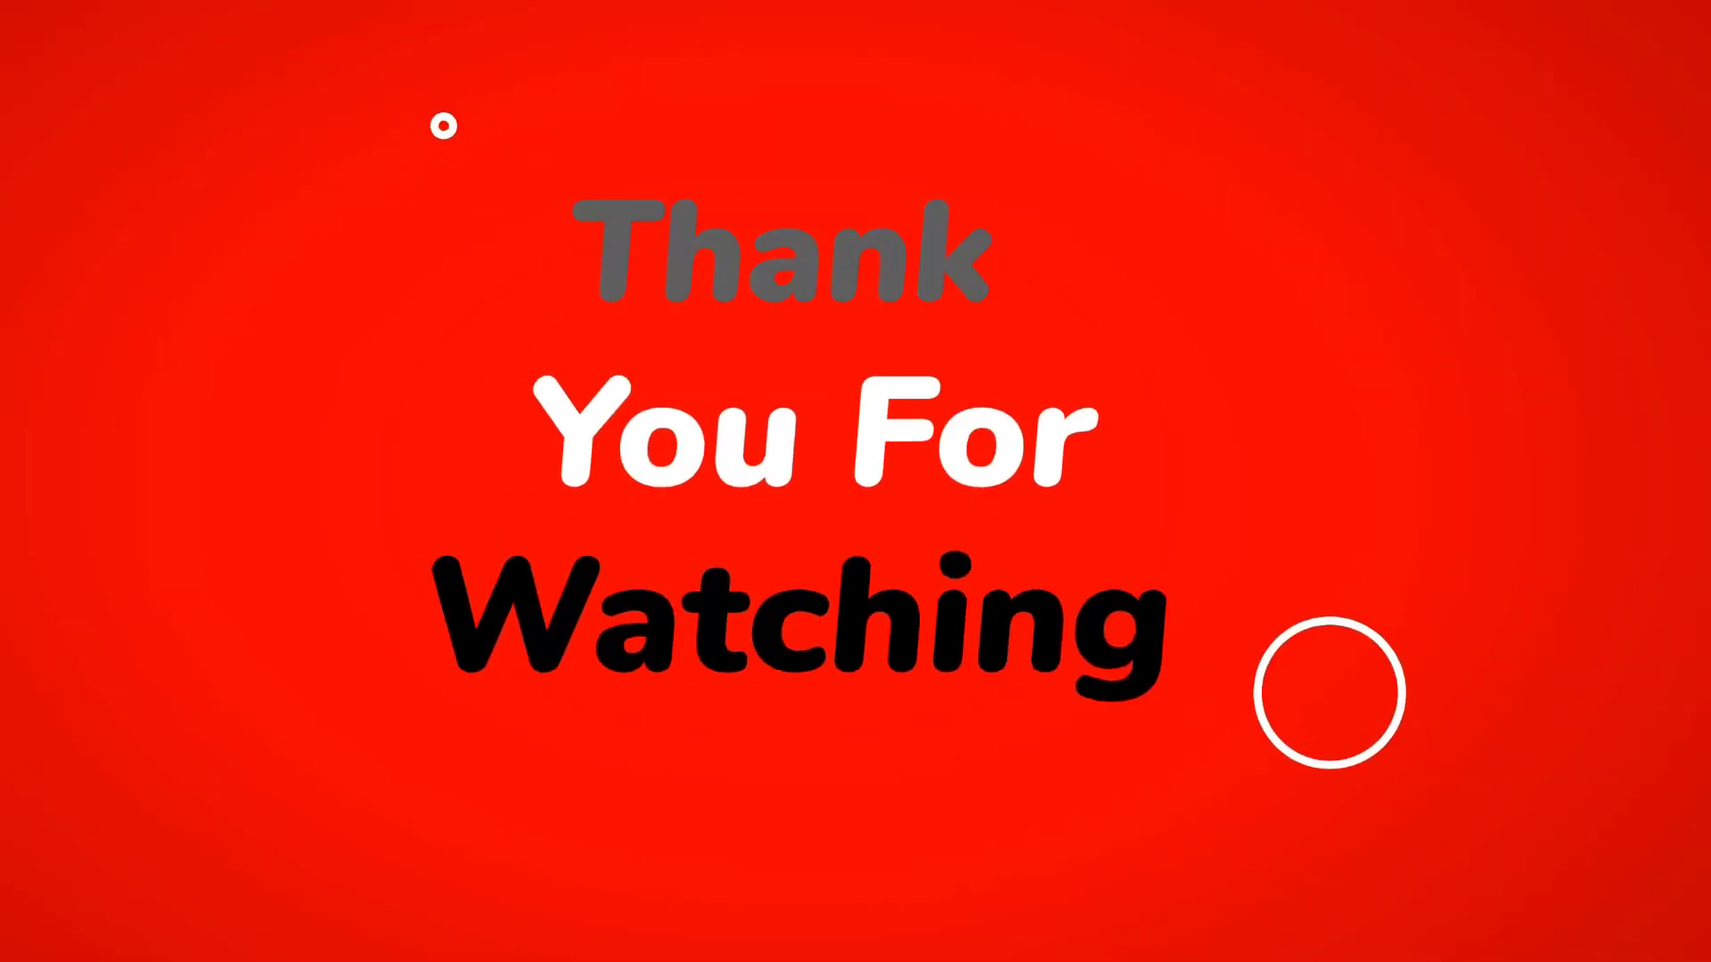